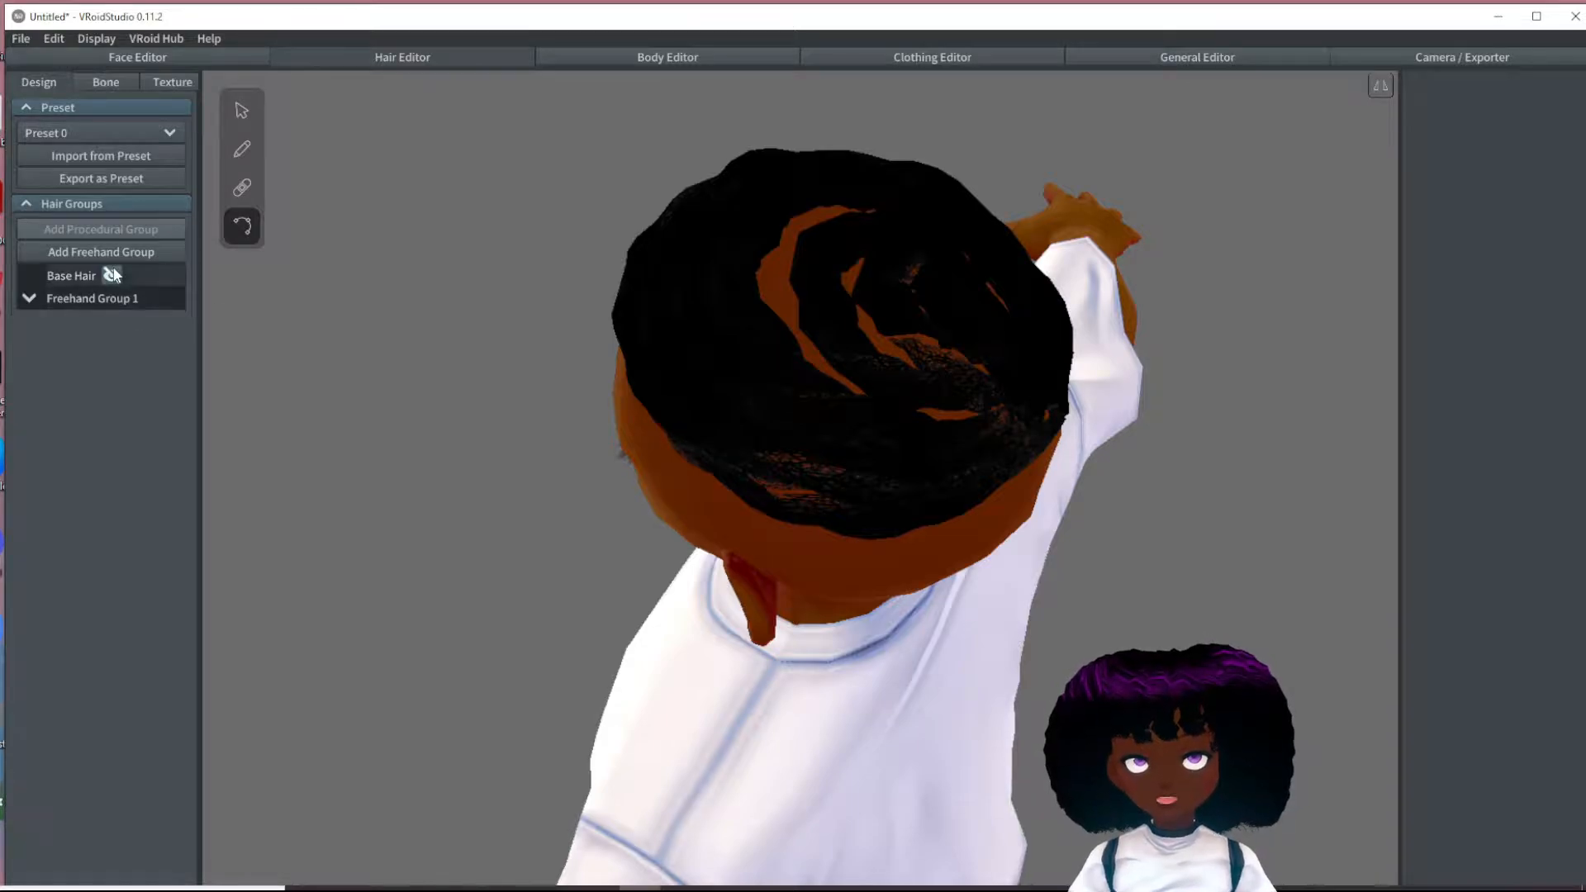
# - Inspect the strands of Freehand Group 1 from several angles for exposed scalp gaps
pyautogui.moveTo(731, 427); pyautogui.dragTo(297, 356, button='right')
pyautogui.click(51, 301)
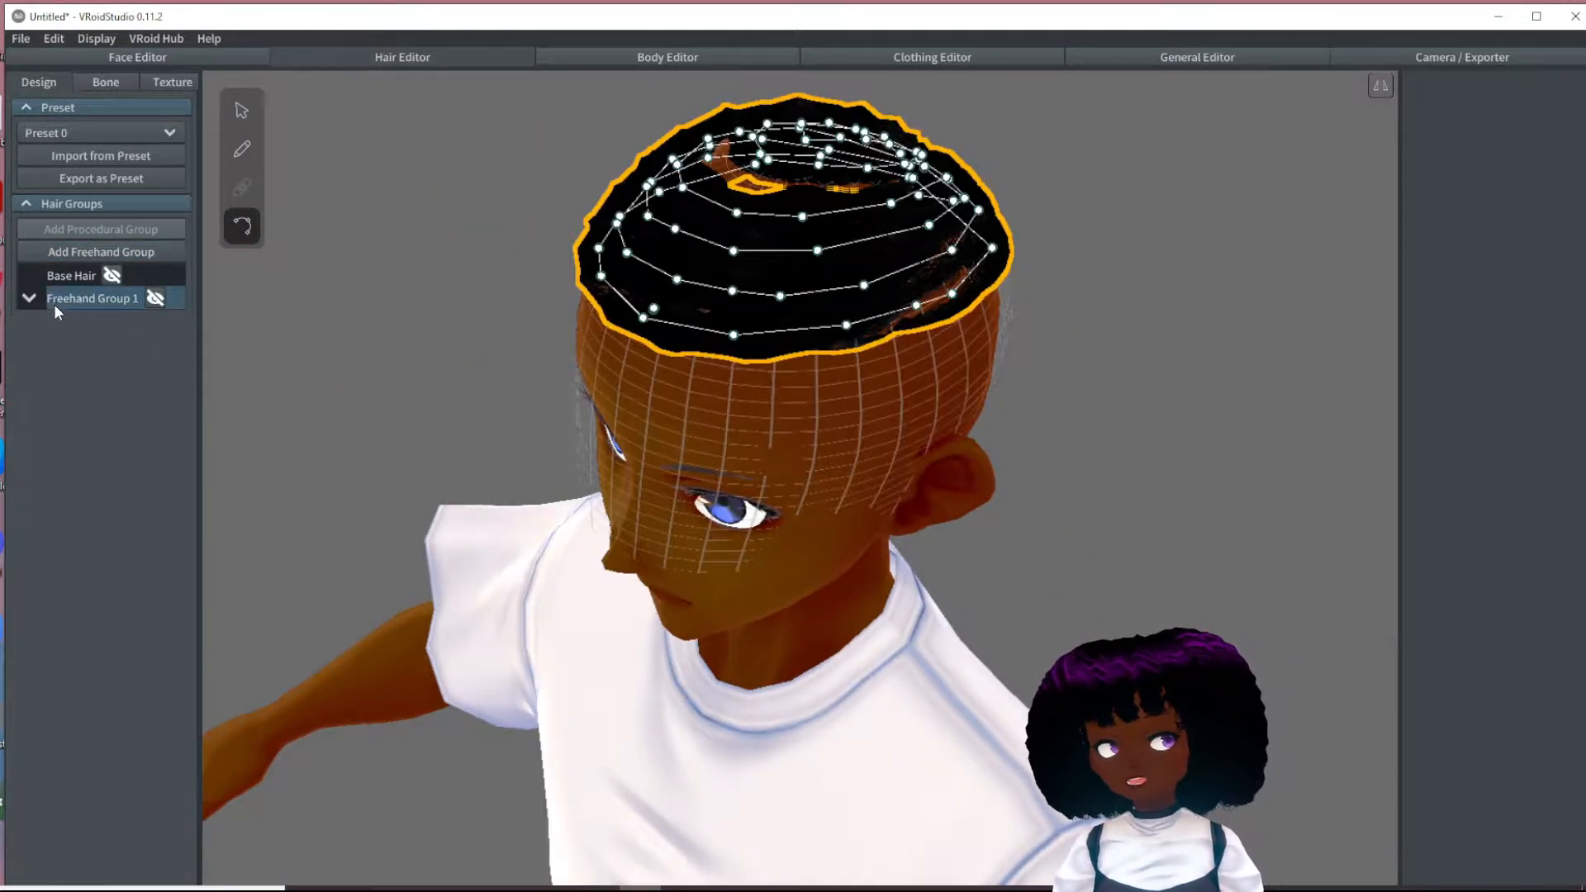
pyautogui.moveTo(937, 385)
pyautogui.mouseDown(button='right')
pyautogui.moveTo(989, 424)
pyautogui.moveTo(980, 449)
pyautogui.moveTo(788, 418)
pyautogui.moveTo(877, 448)
pyautogui.moveTo(533, 408)
pyautogui.mouseUp(button='right')
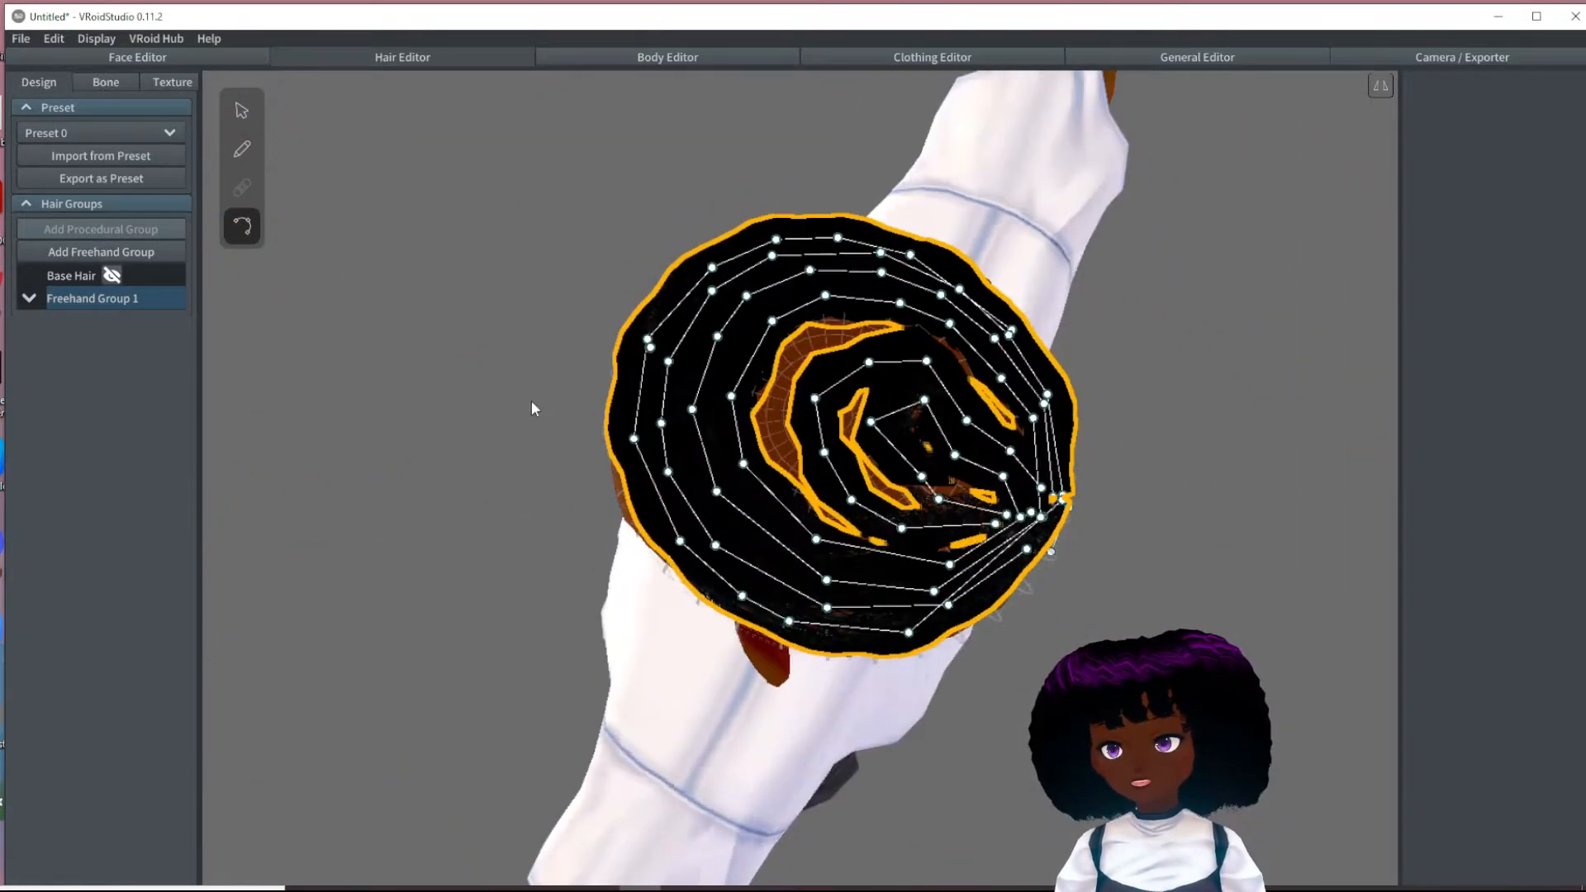
pyautogui.moveTo(640, 362)
pyautogui.mouseDown(button='right')
pyautogui.moveTo(666, 344)
pyautogui.moveTo(660, 358)
pyautogui.mouseUp(button='right')
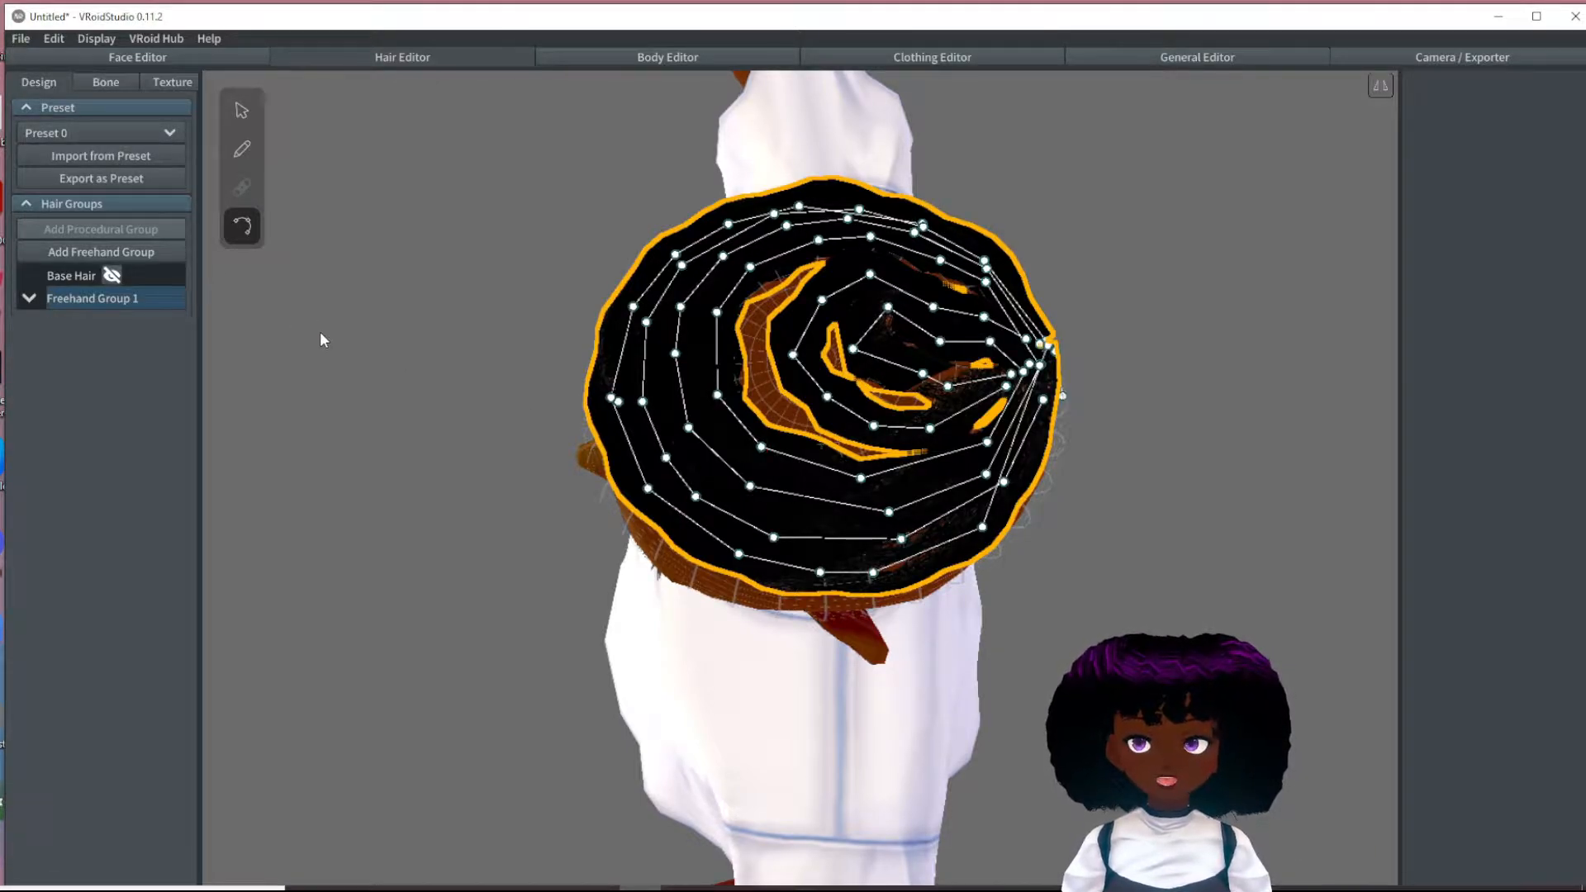
pyautogui.click(350, 339)
pyautogui.moveTo(456, 354); pyautogui.dragTo(465, 326, button='right')
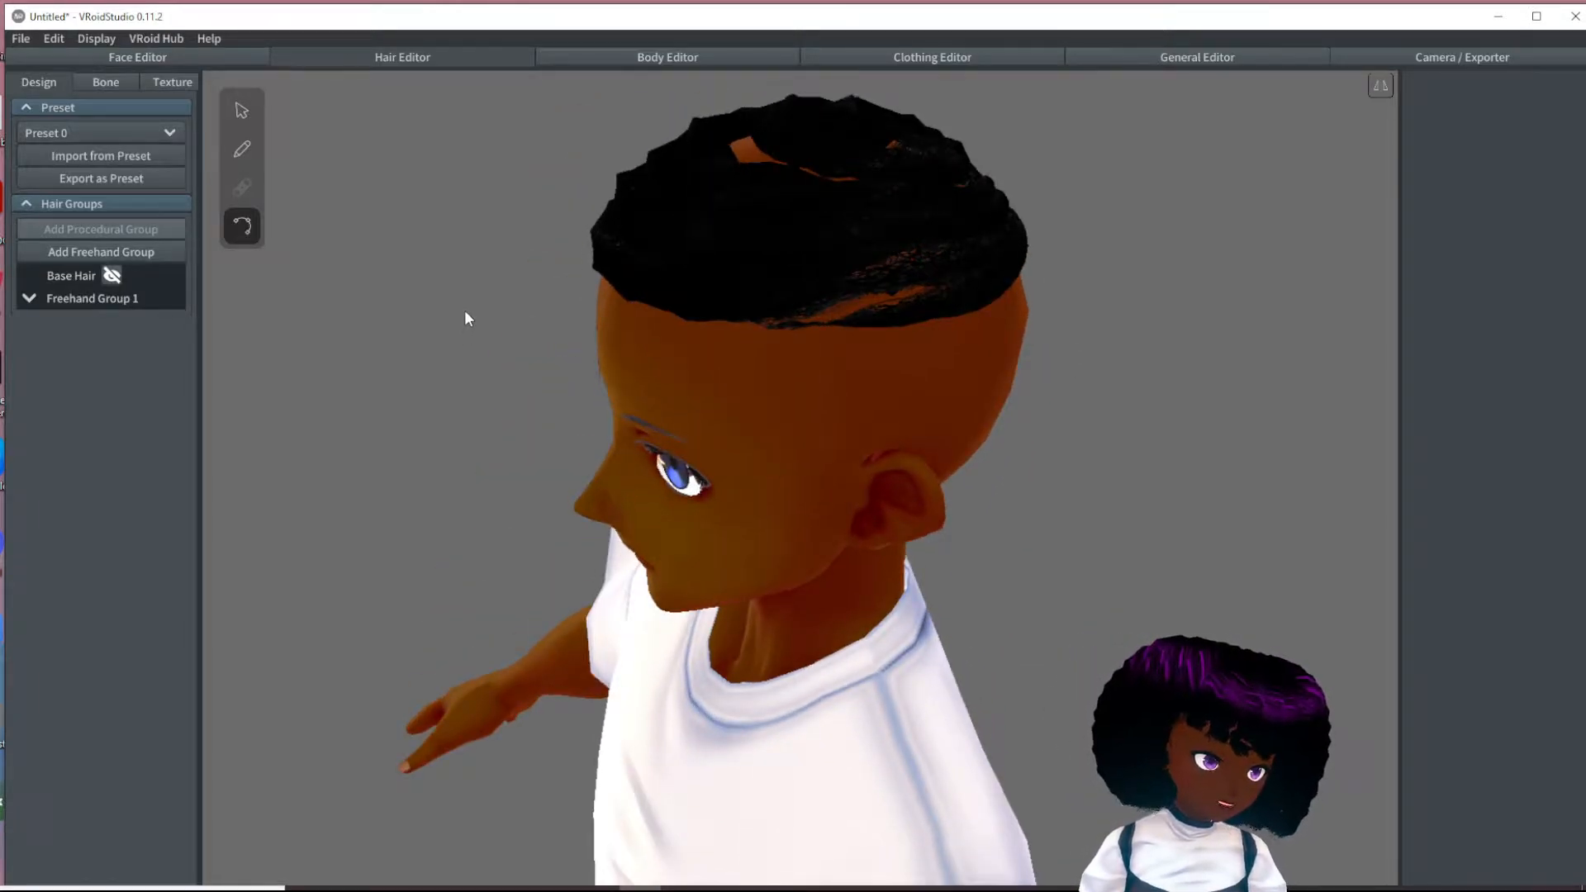
pyautogui.moveTo(451, 309); pyautogui.dragTo(671, 329, button='right')
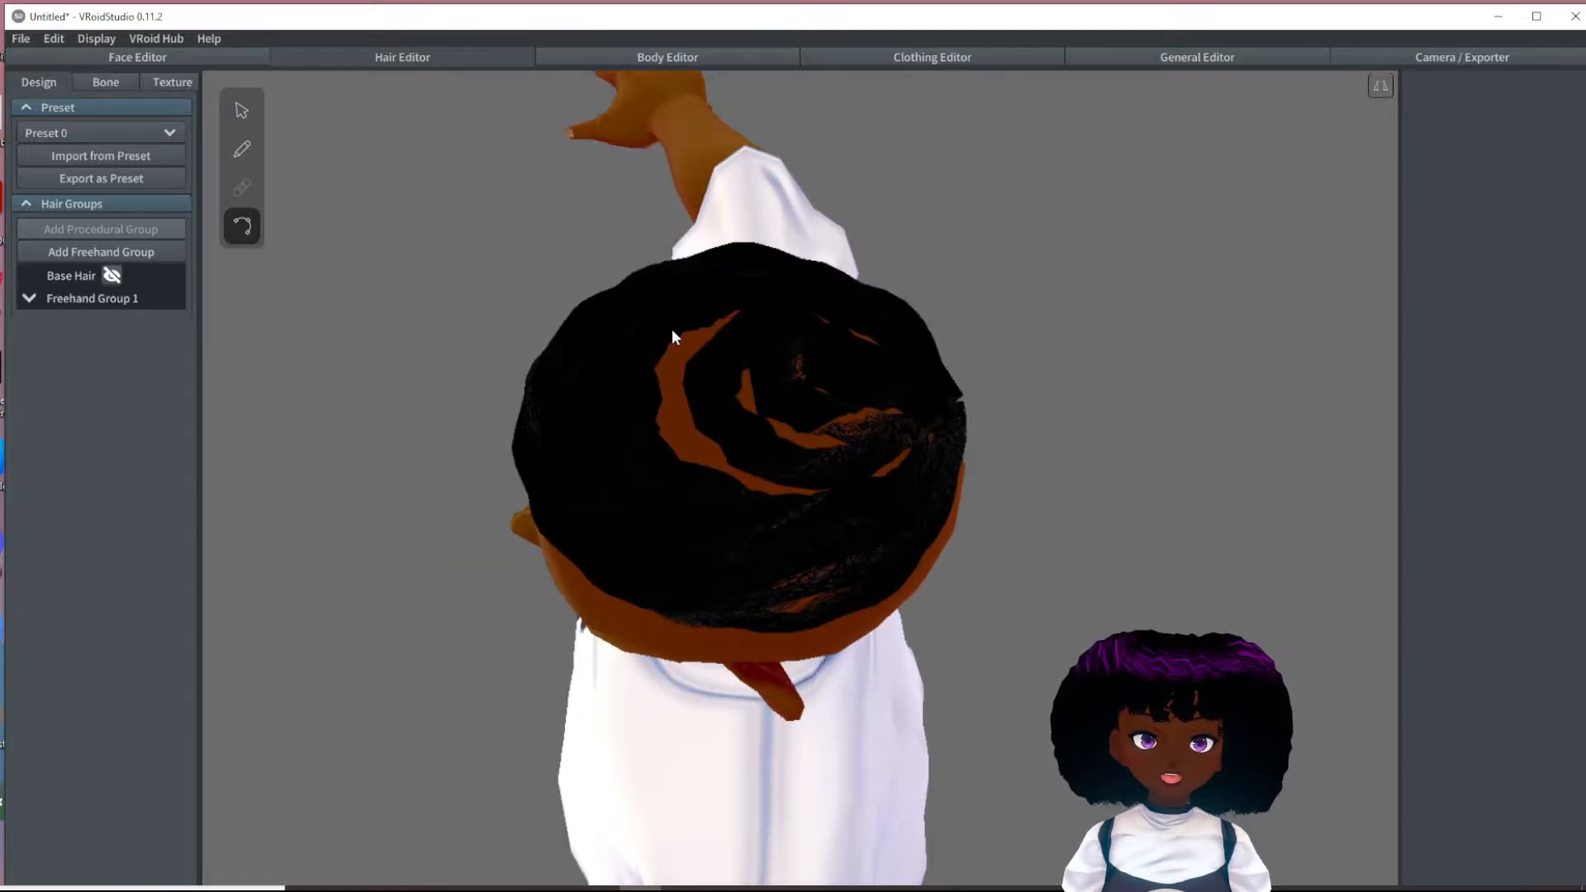
# - Reshape the inner curved strand on the crown by moving its control points outward over the exposed scalp gap
pyautogui.click(730, 402)
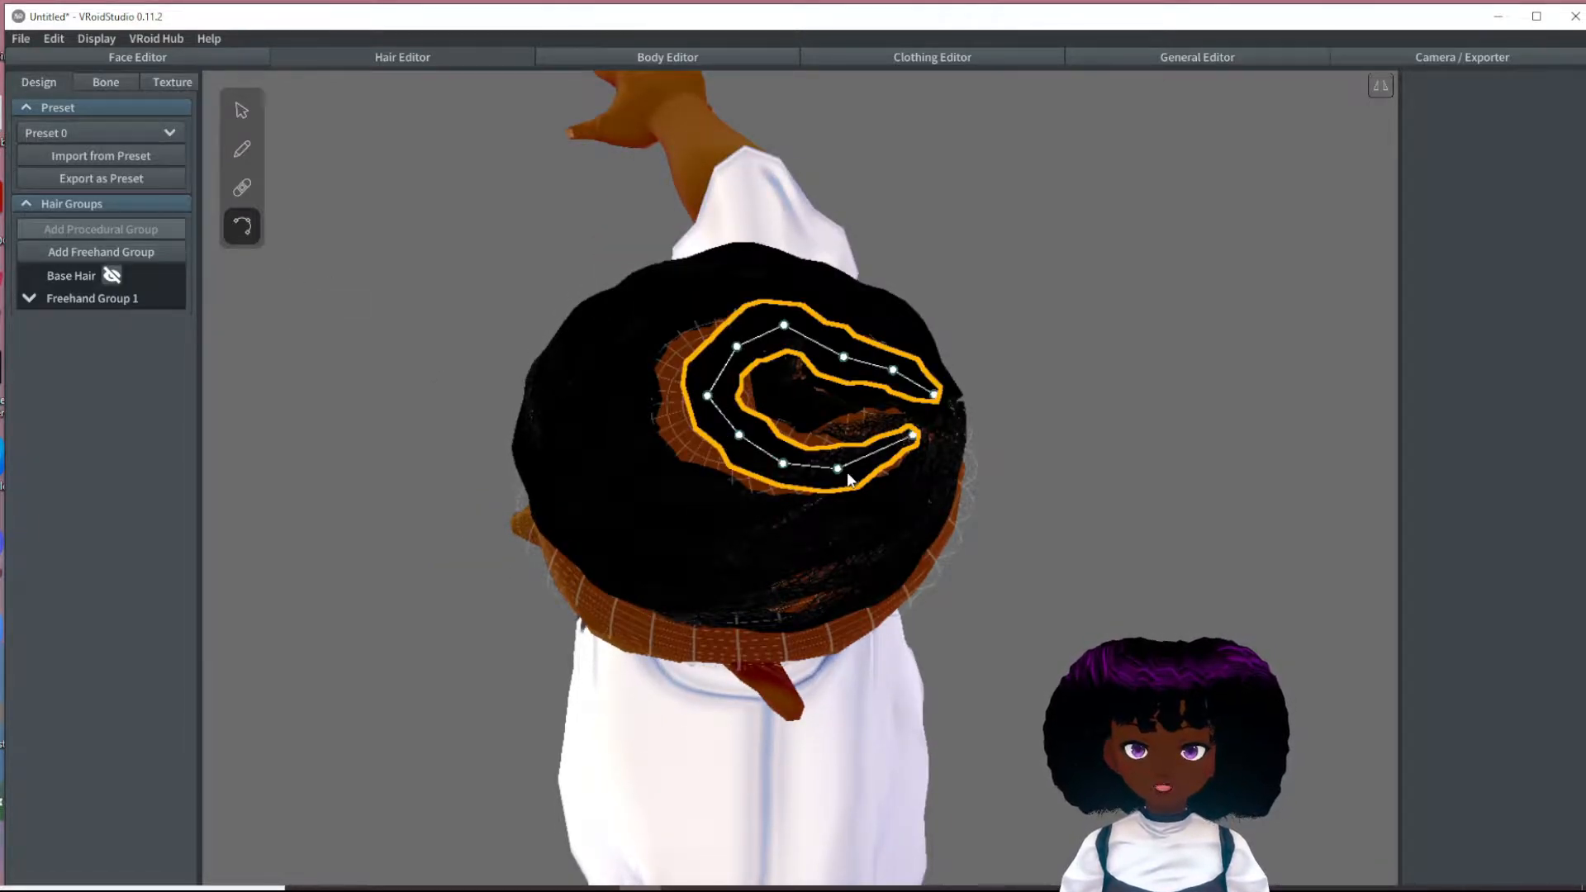
pyautogui.moveTo(839, 469); pyautogui.dragTo(922, 435)
pyautogui.moveTo(782, 464); pyautogui.dragTo(674, 396)
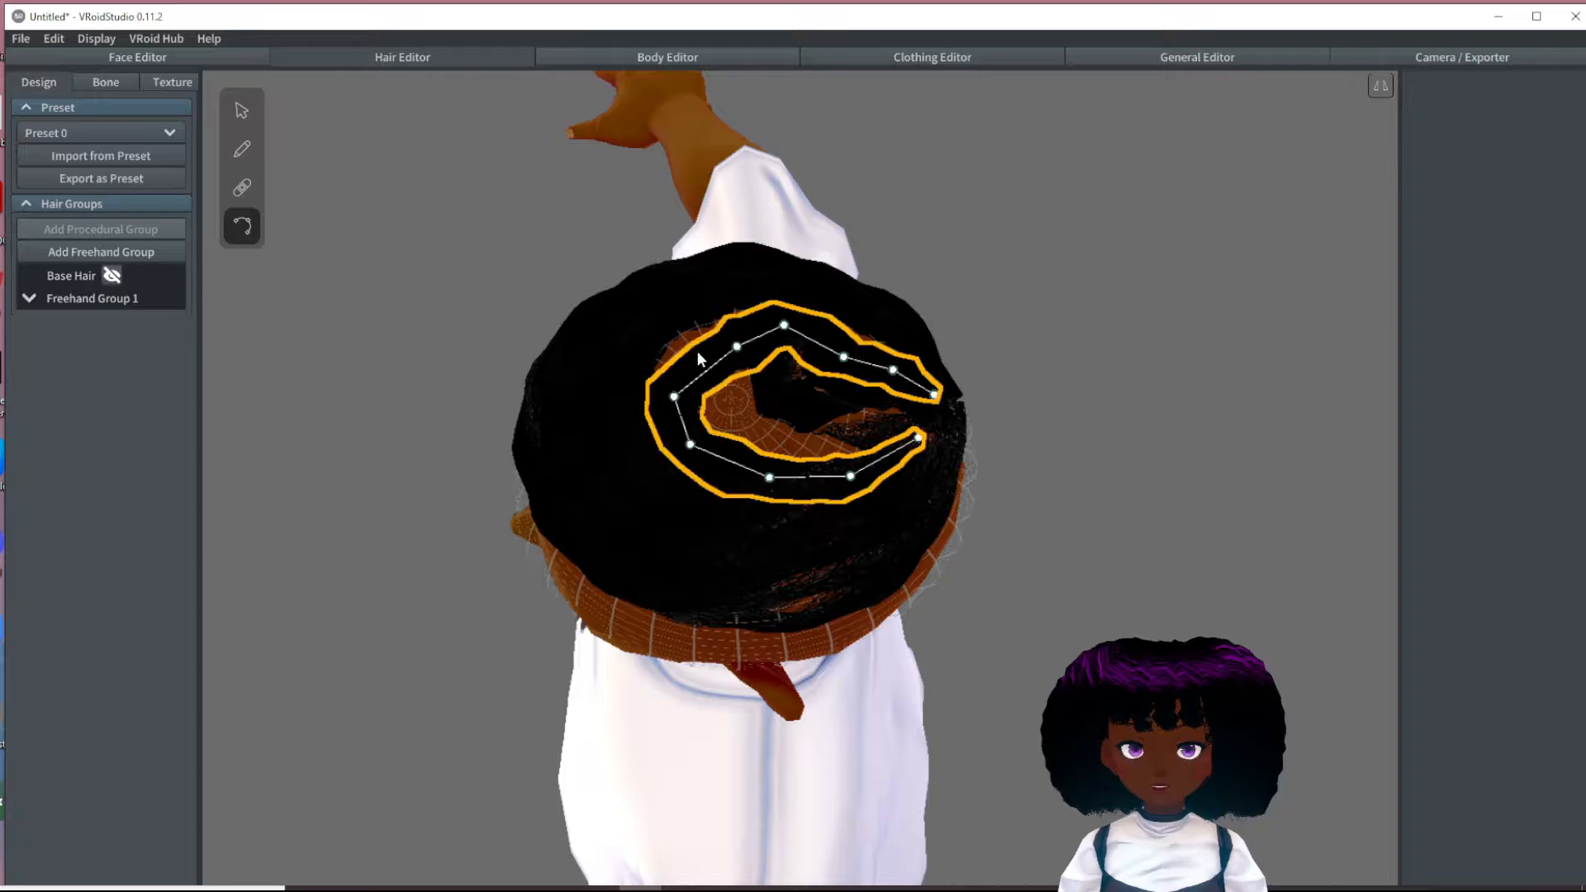
pyautogui.moveTo(740, 342); pyautogui.dragTo(694, 341)
# - Examine the reshaped strand from the side and front, and check its hair parameters
pyautogui.moveTo(679, 459); pyautogui.dragTo(534, 322, button='right')
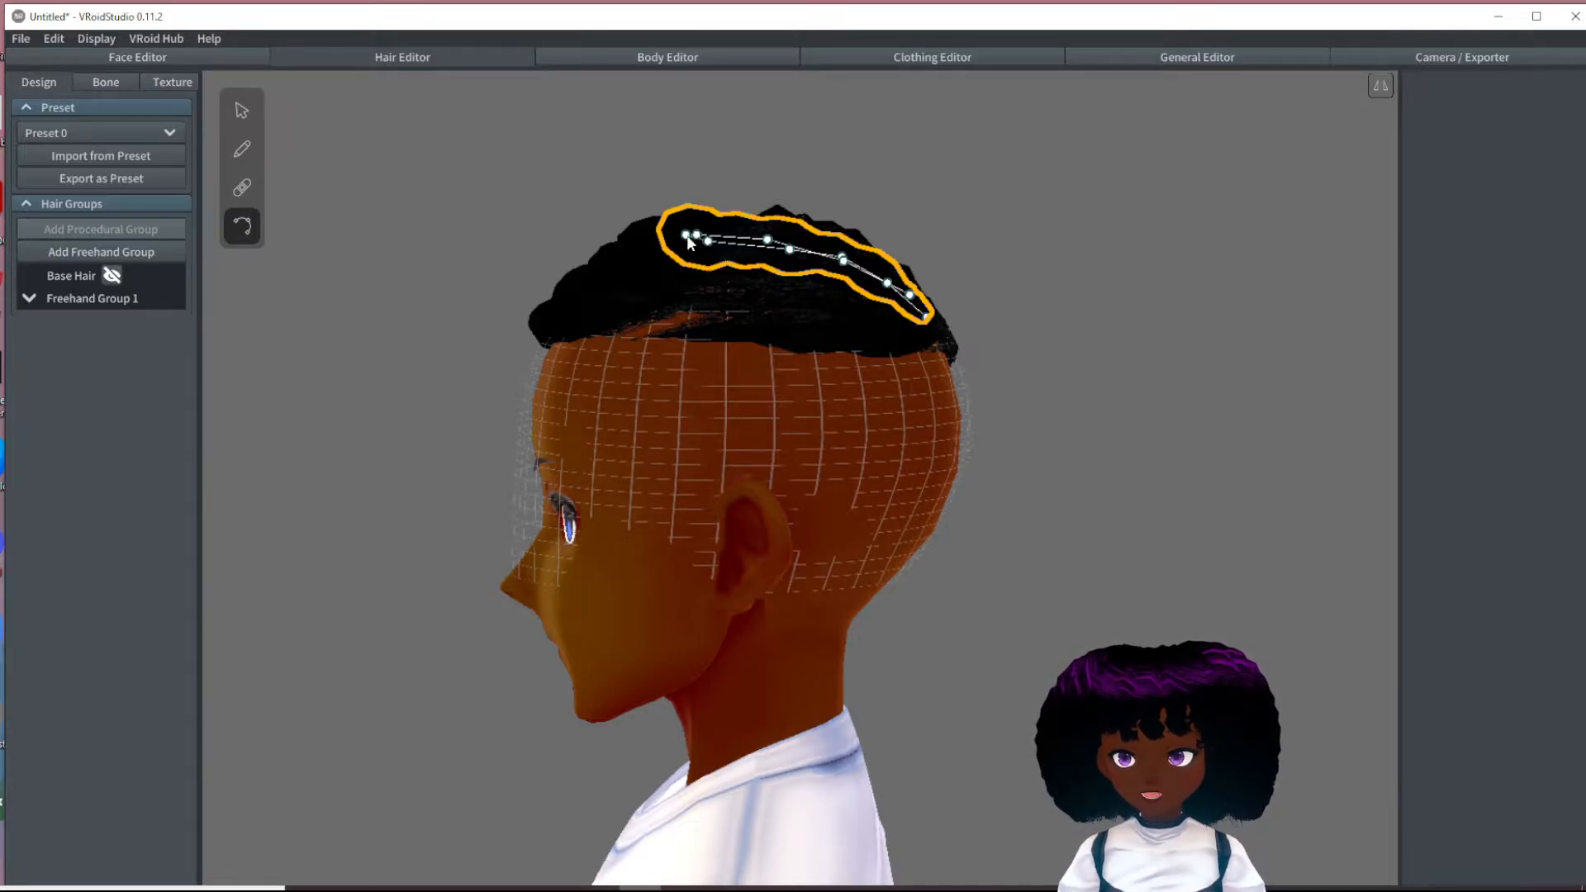
pyautogui.moveTo(678, 325); pyautogui.dragTo(727, 326, button='right')
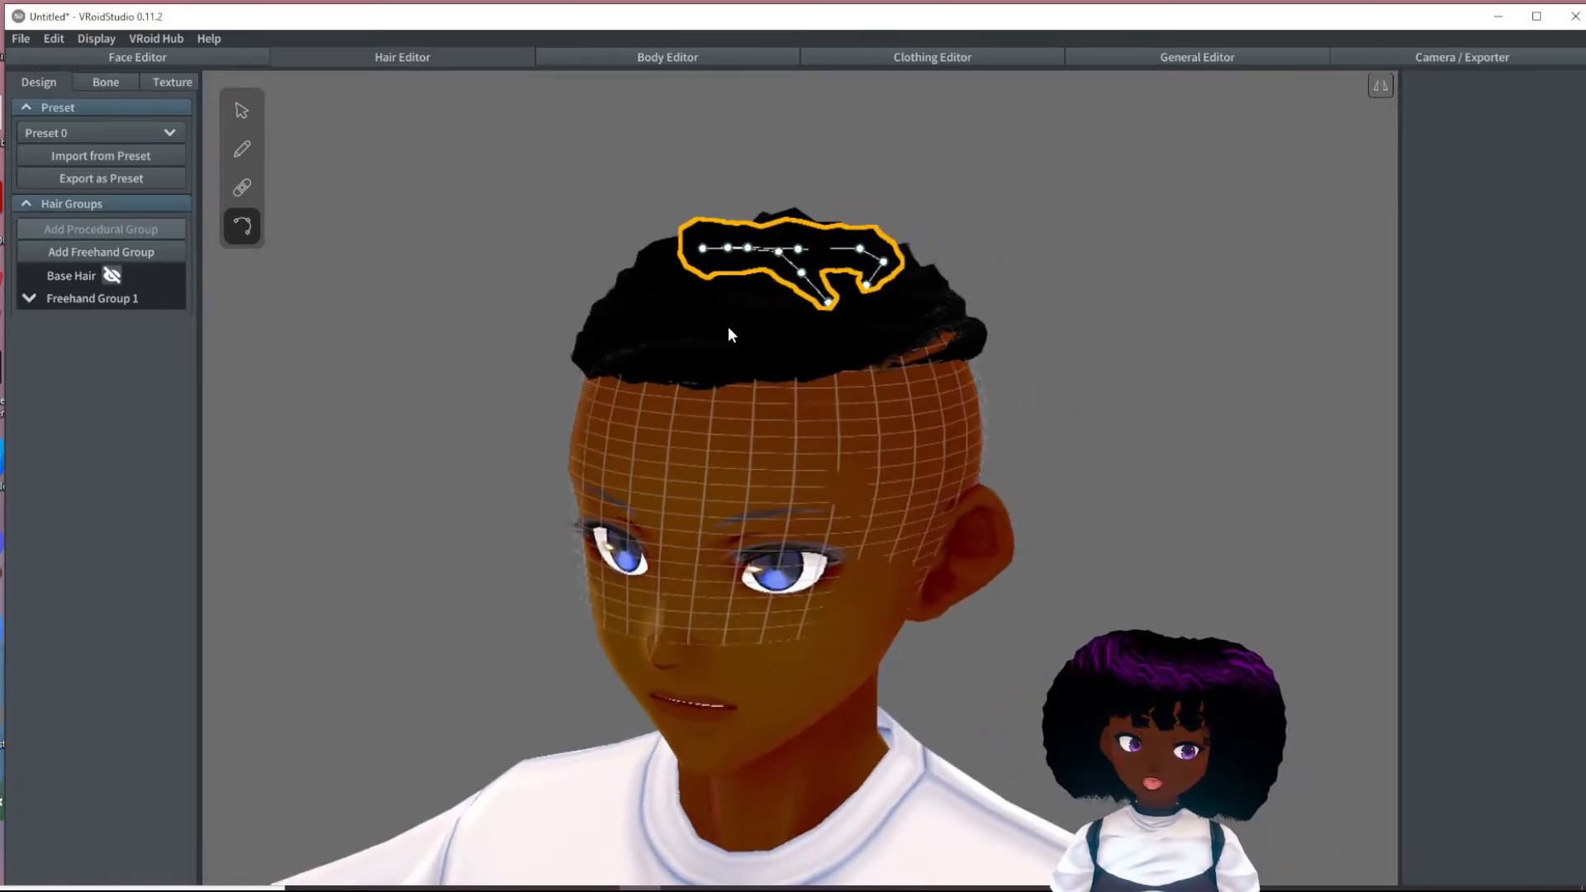
pyautogui.moveTo(949, 389)
pyautogui.mouseDown(button='right')
pyautogui.moveTo(988, 388)
pyautogui.moveTo(968, 388)
pyautogui.moveTo(956, 433)
pyautogui.moveTo(935, 436)
pyautogui.moveTo(906, 406)
pyautogui.moveTo(935, 395)
pyautogui.mouseUp(button='right')
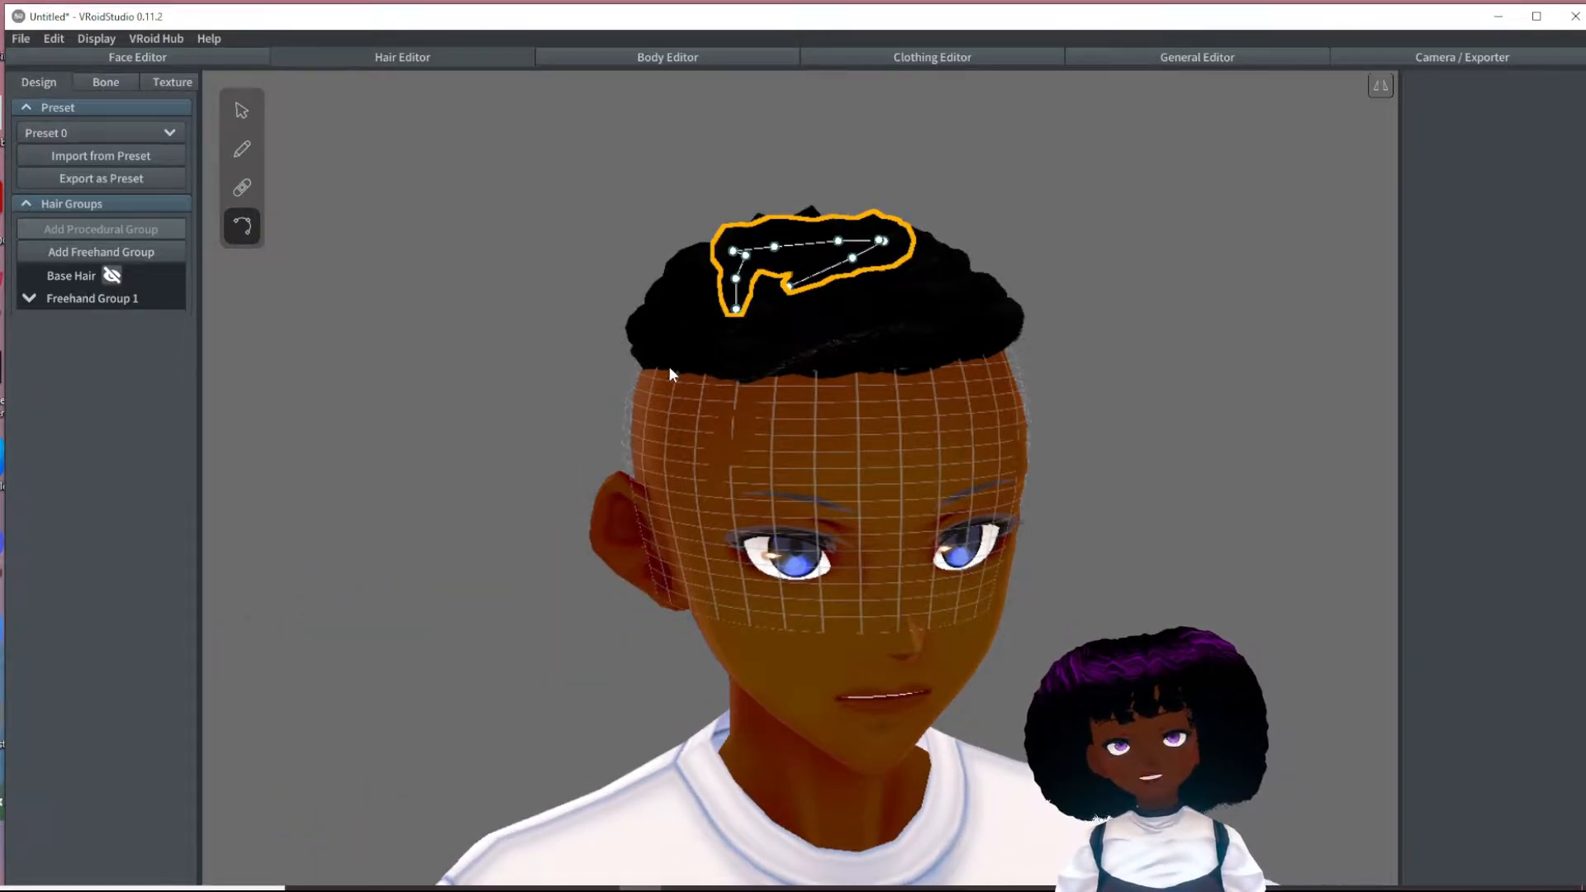
pyautogui.moveTo(751, 468); pyautogui.dragTo(732, 484, button='right')
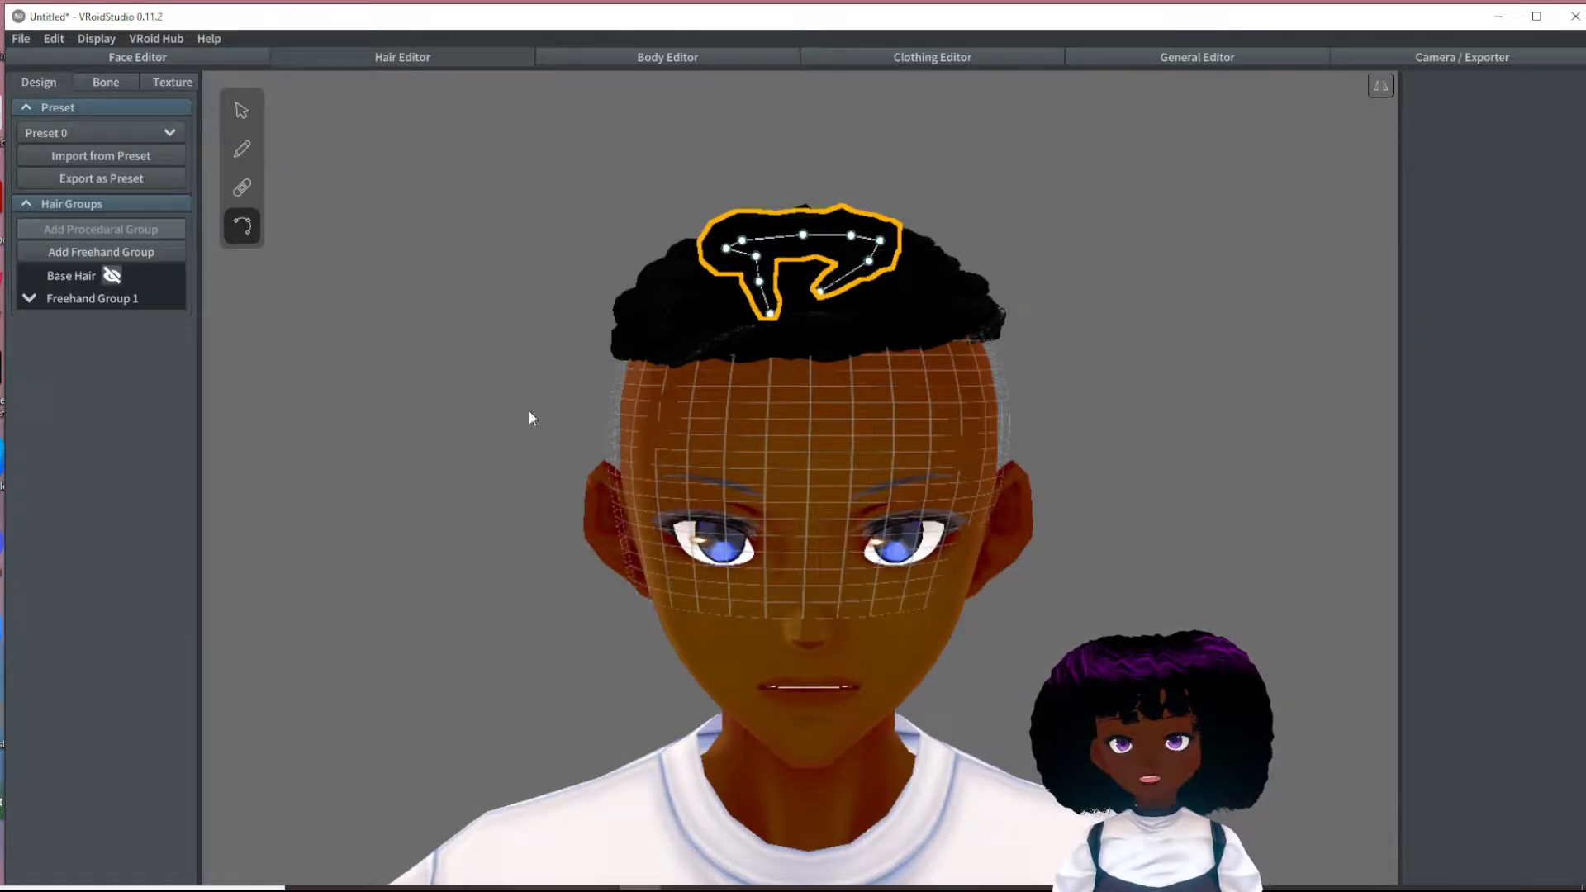
pyautogui.click(240, 106)
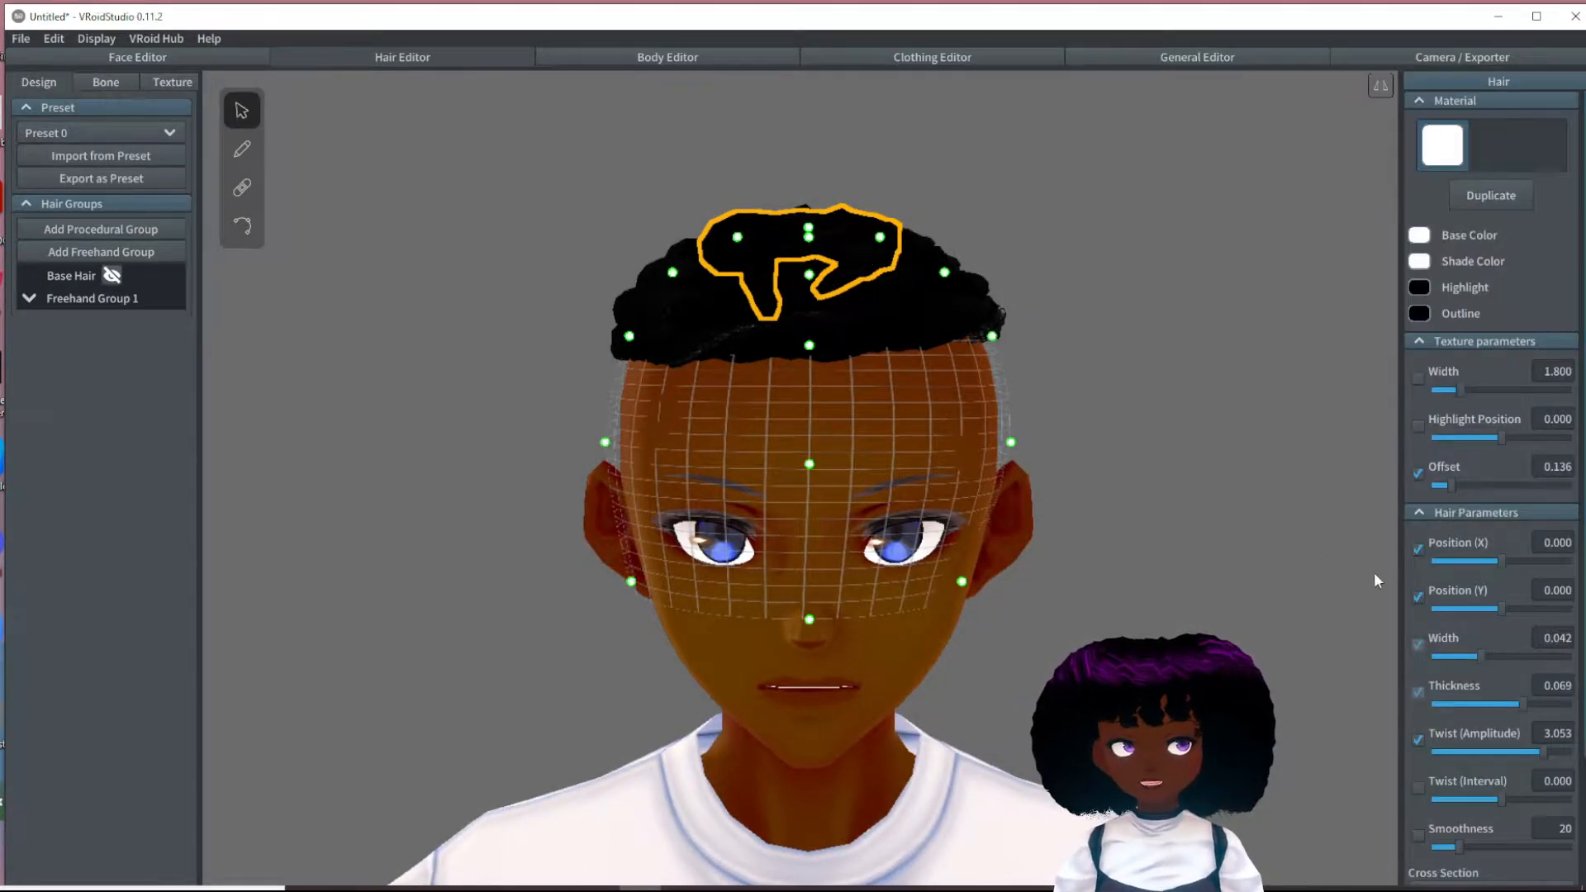
pyautogui.scroll(-2, 1375, 571)
pyautogui.scroll(-3, 1489, 666)
pyautogui.scroll(3, 1484, 698)
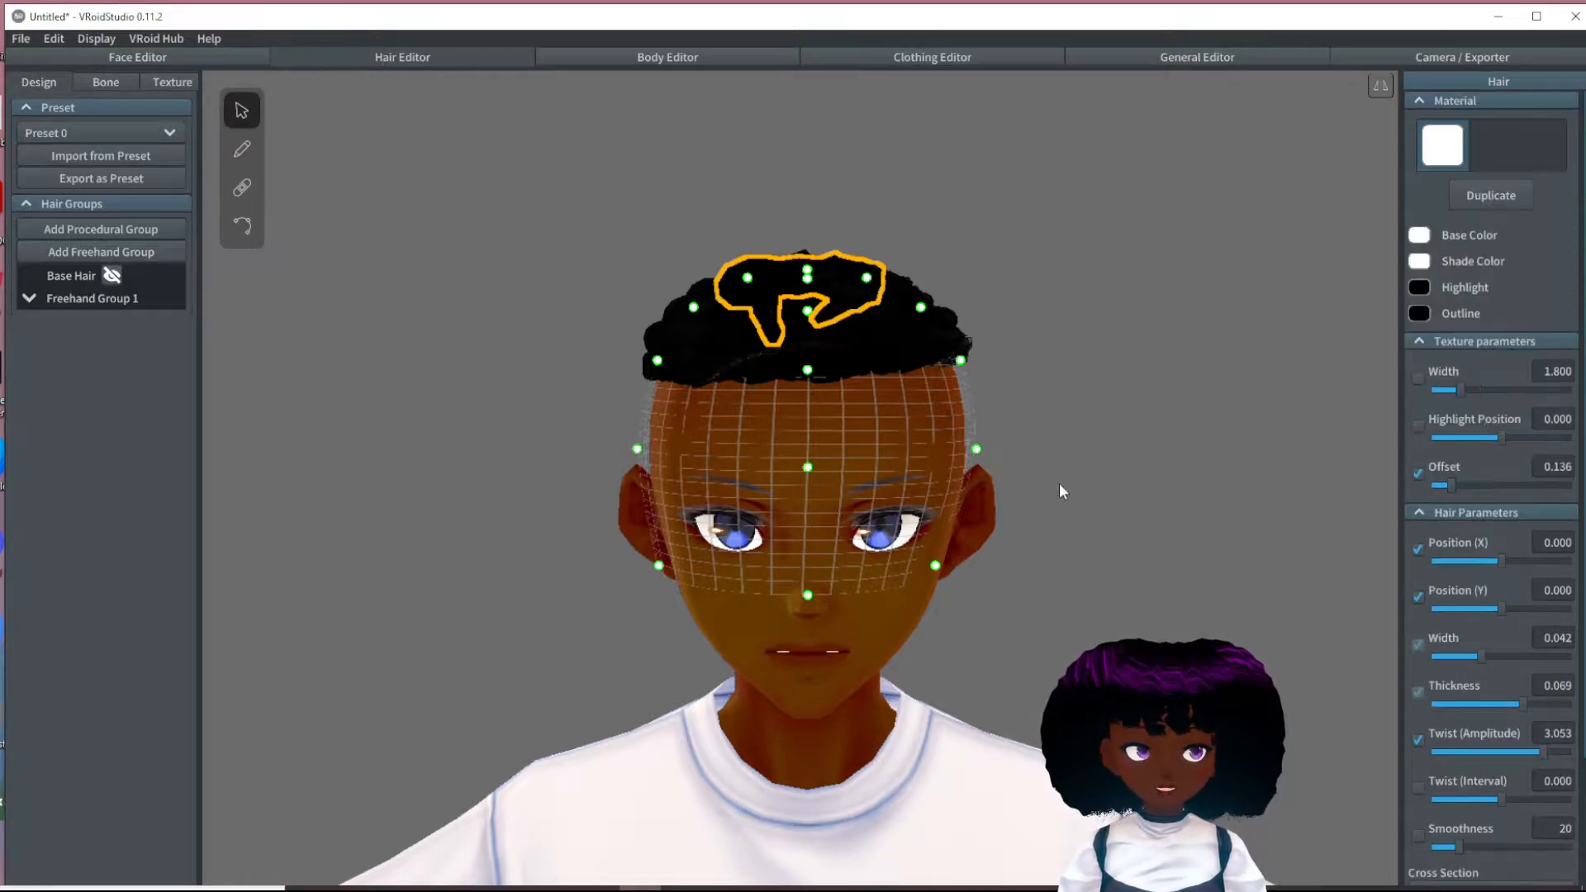
# - Tighten Freehand Group 1's guide mesh around the head by pulling its side and rear control points inward
pyautogui.click(124, 299)
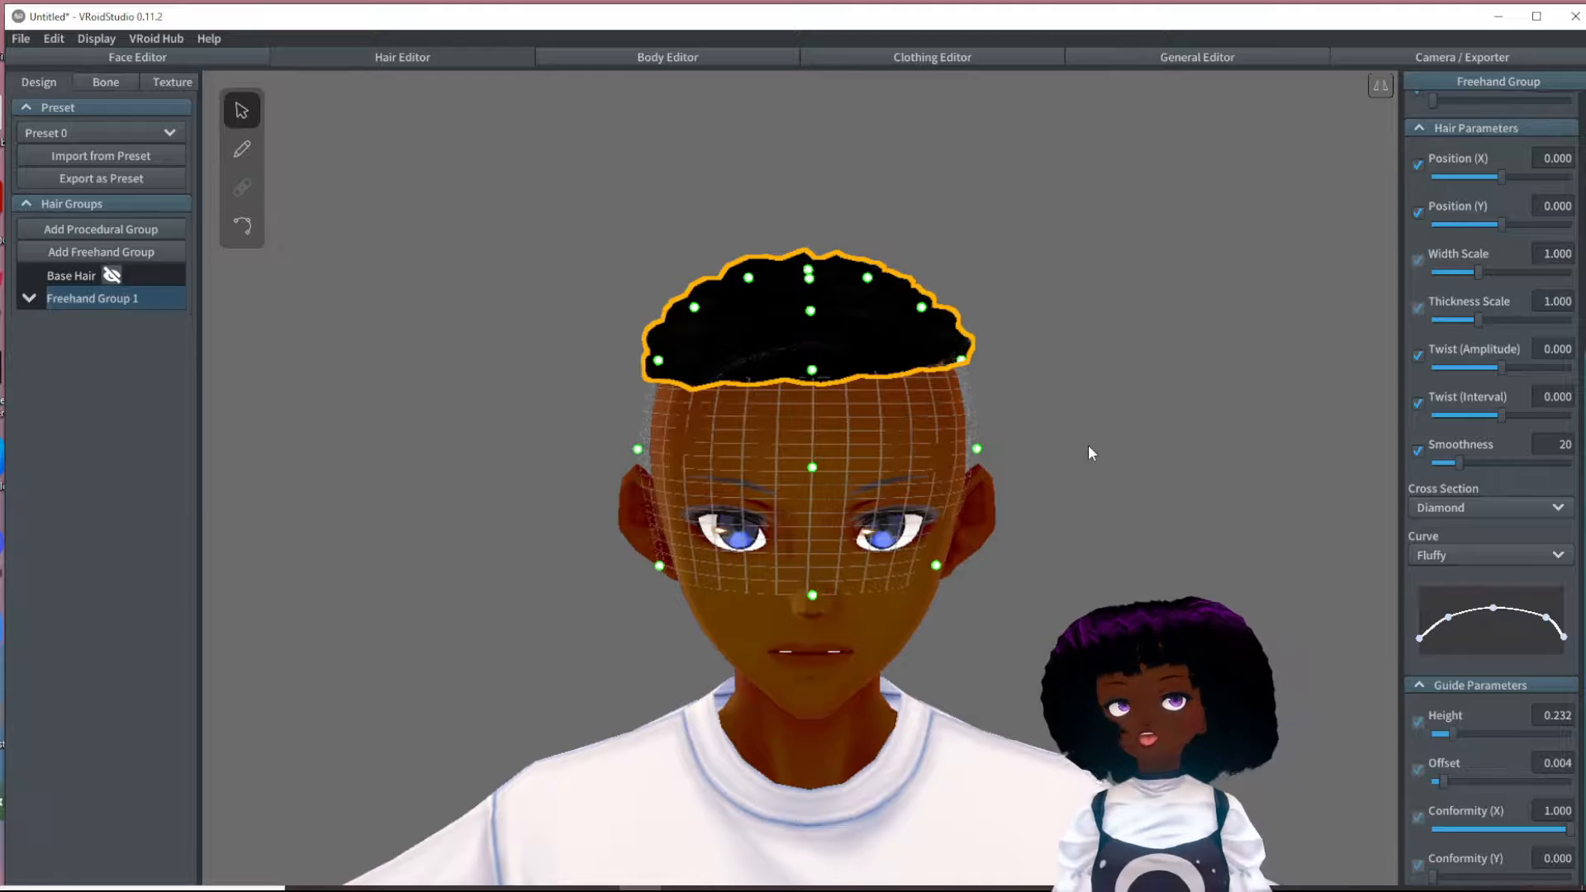
pyautogui.moveTo(1088, 444)
pyautogui.mouseDown(button='right')
pyautogui.moveTo(1046, 449)
pyautogui.moveTo(1055, 478)
pyautogui.moveTo(1096, 456)
pyautogui.moveTo(1083, 447)
pyautogui.mouseUp(button='right')
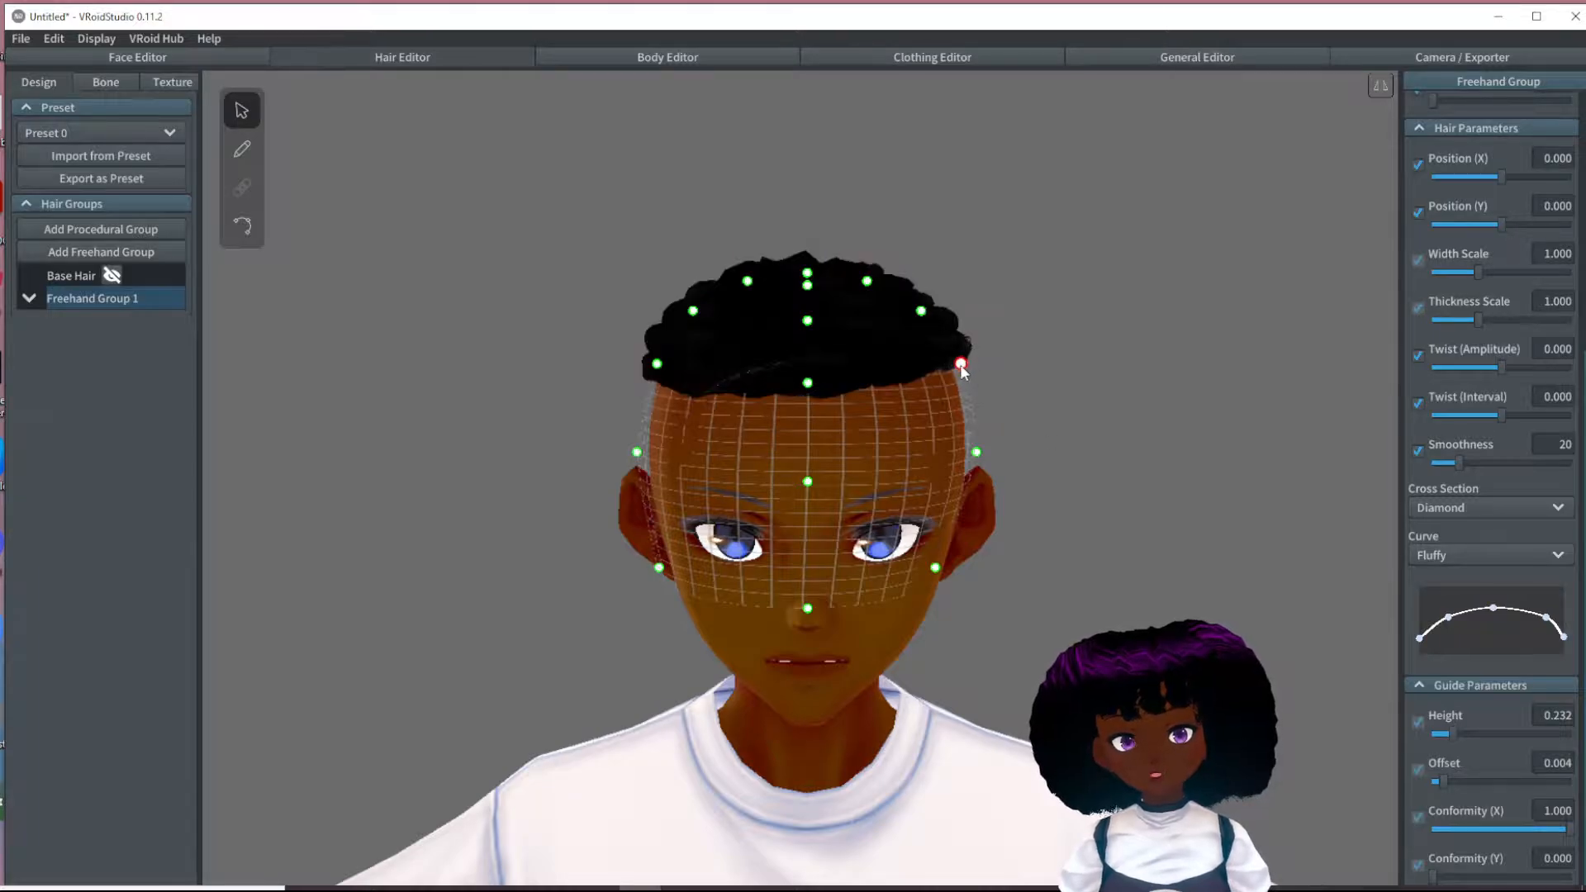
pyautogui.moveTo(962, 372); pyautogui.dragTo(955, 379)
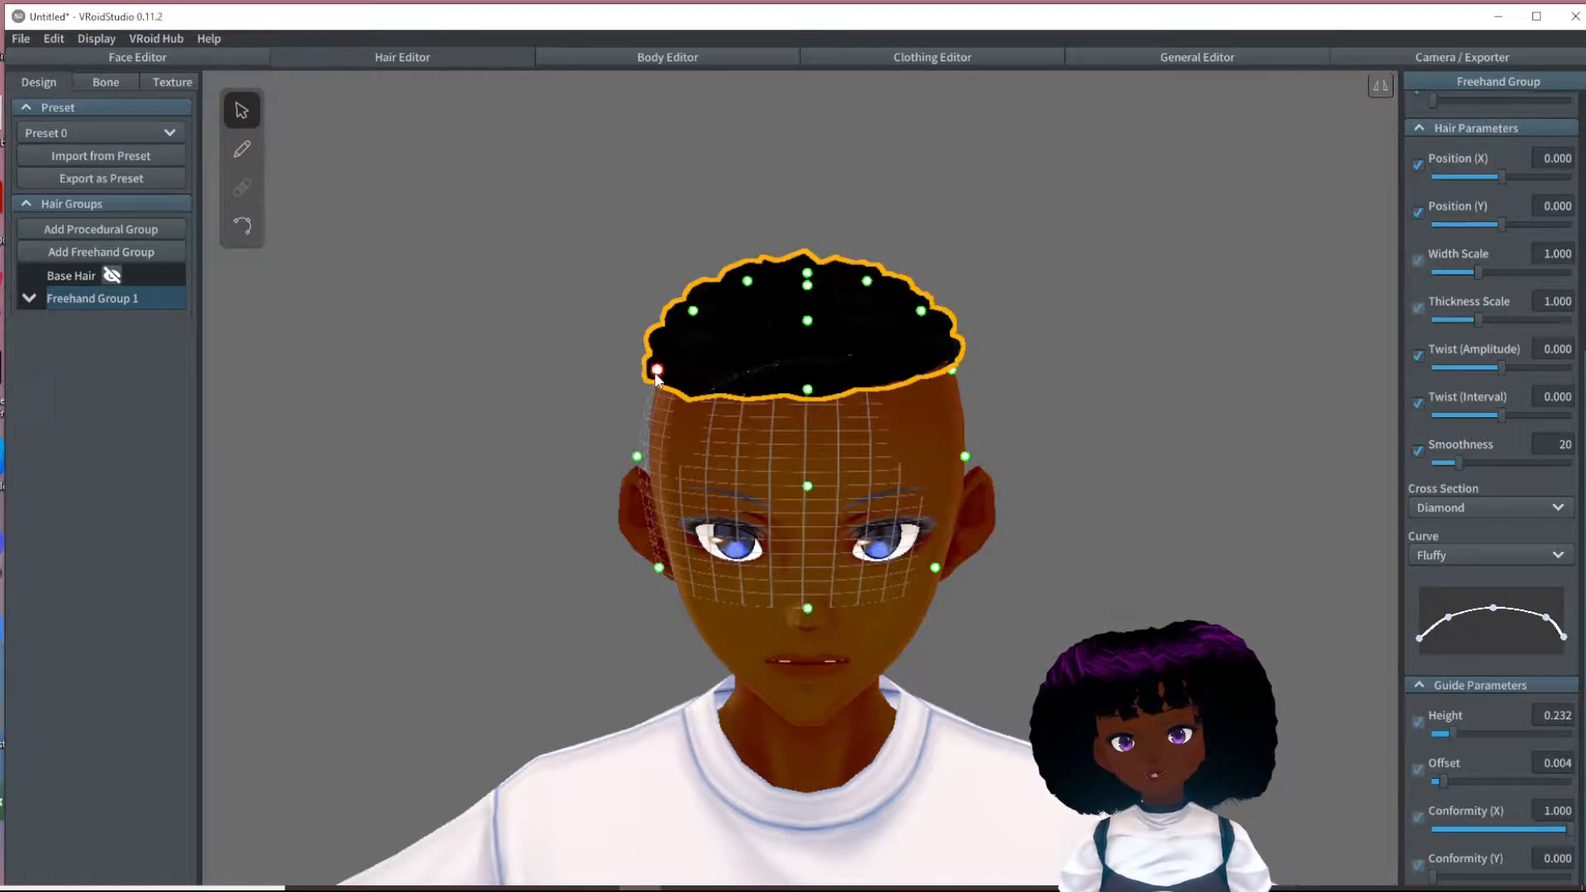
pyautogui.moveTo(659, 370); pyautogui.dragTo(667, 371)
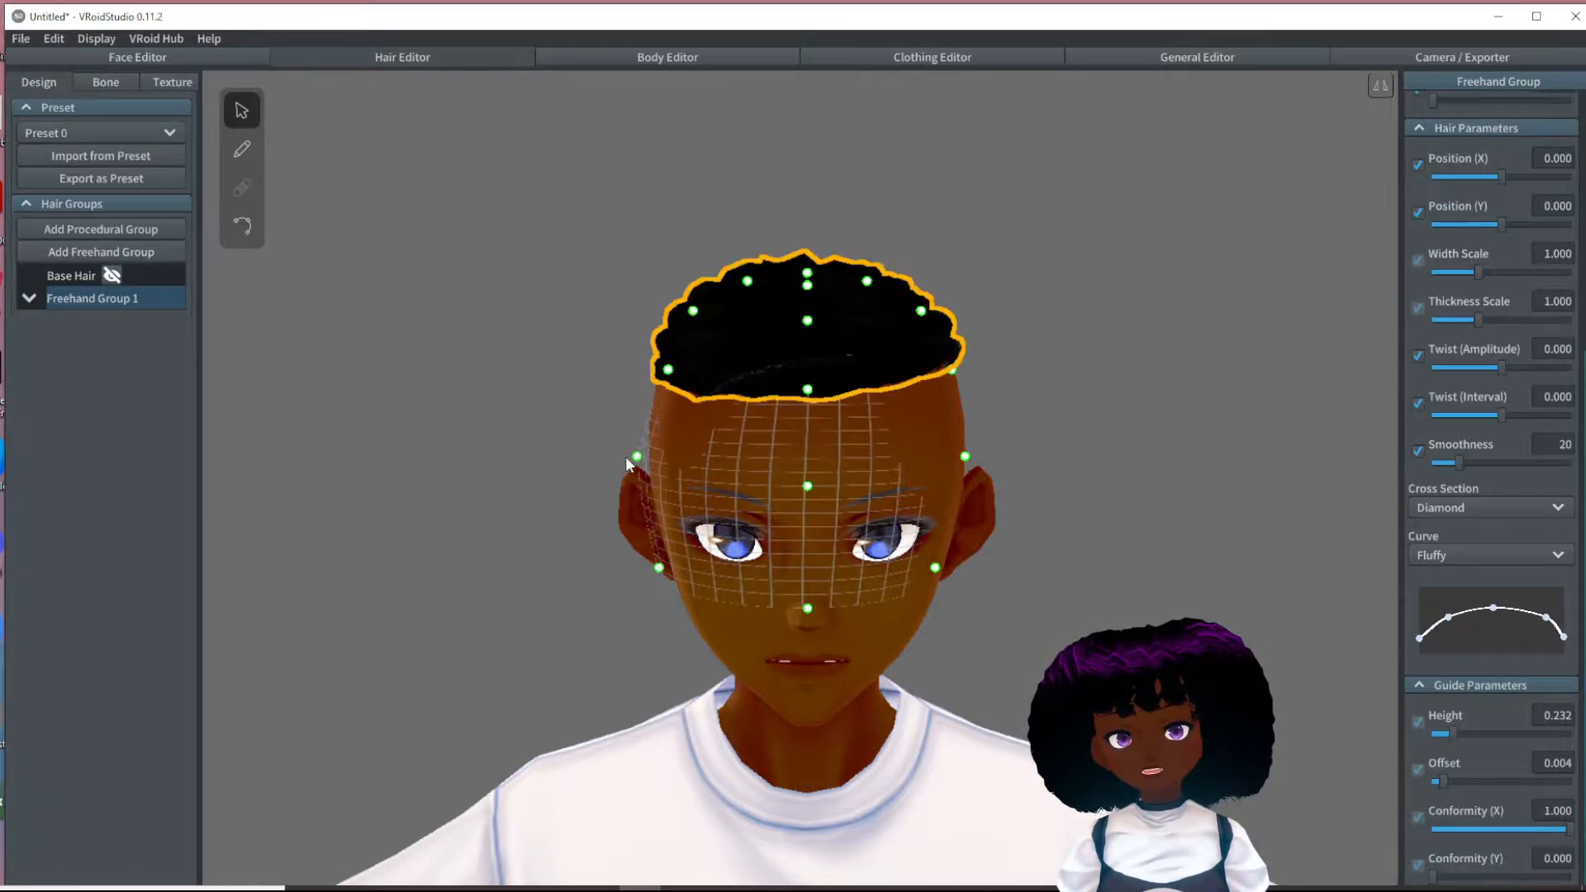
pyautogui.moveTo(636, 456); pyautogui.dragTo(648, 460)
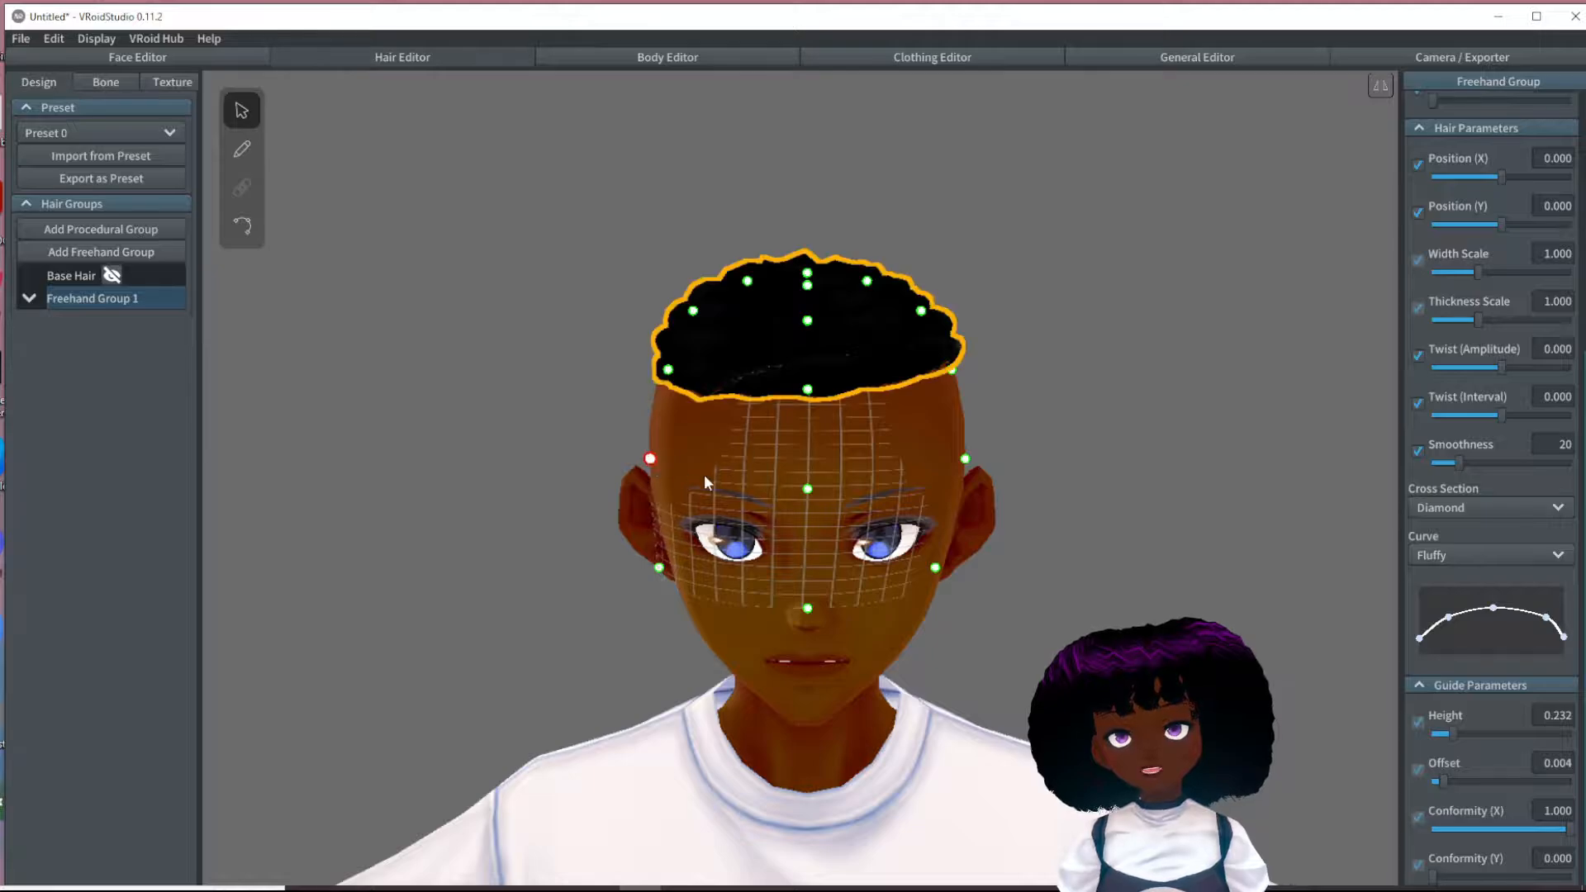
pyautogui.moveTo(704, 474); pyautogui.dragTo(949, 513, button='right')
pyautogui.moveTo(692, 416); pyautogui.dragTo(641, 438, button='right')
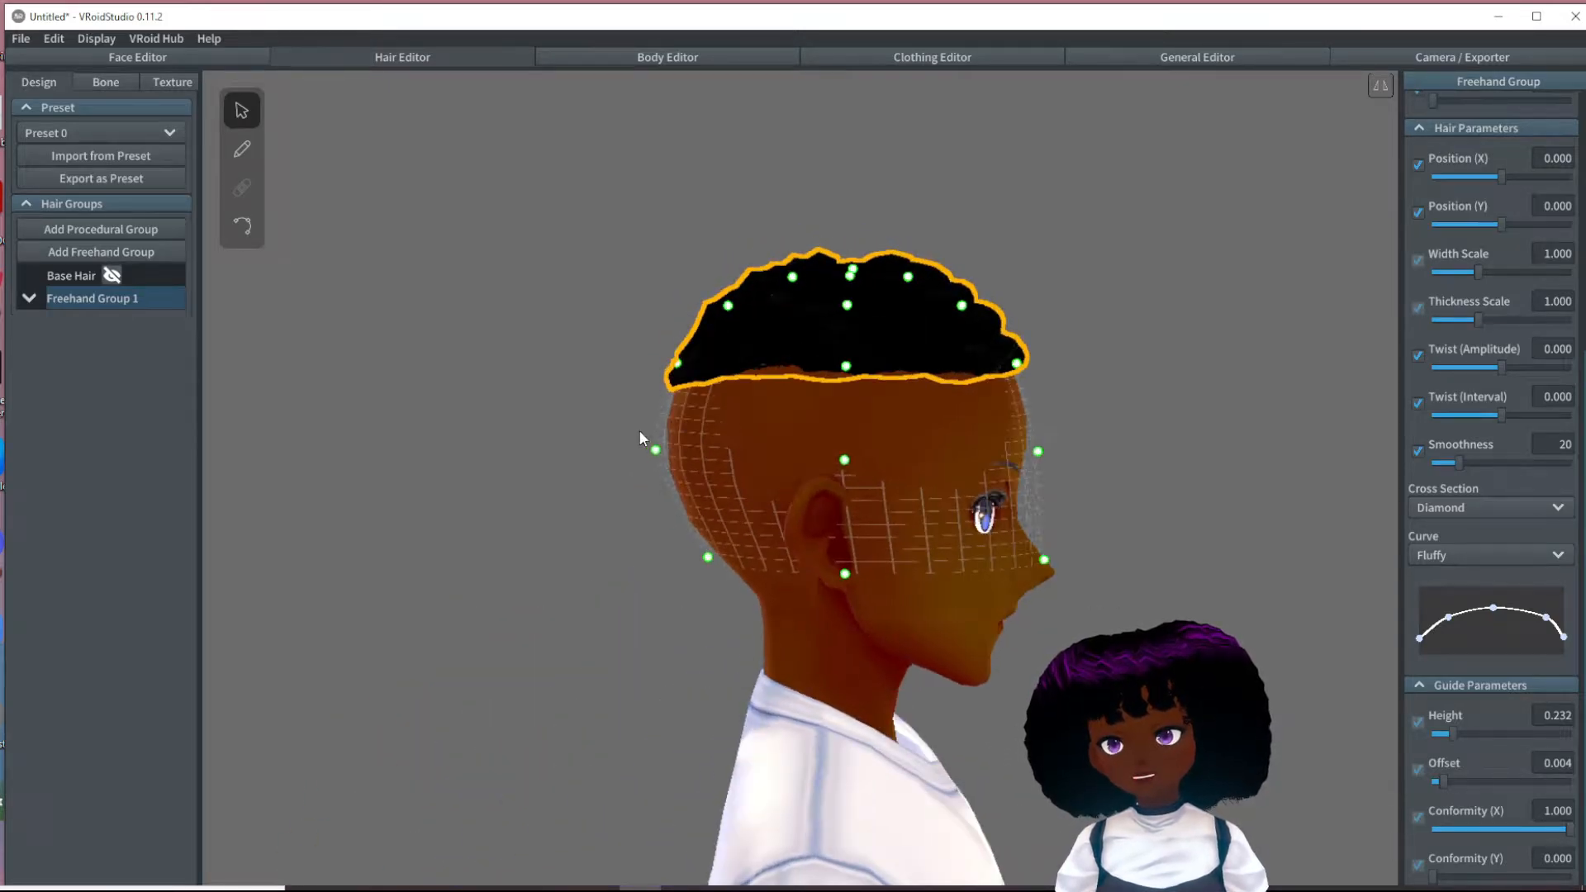
pyautogui.moveTo(658, 451); pyautogui.dragTo(677, 459)
# - Extend the innermost crown strand toward the forehead and widen its loop by moving its control points over the exposed scalp
pyautogui.moveTo(677, 459); pyautogui.dragTo(769, 518, button='right')
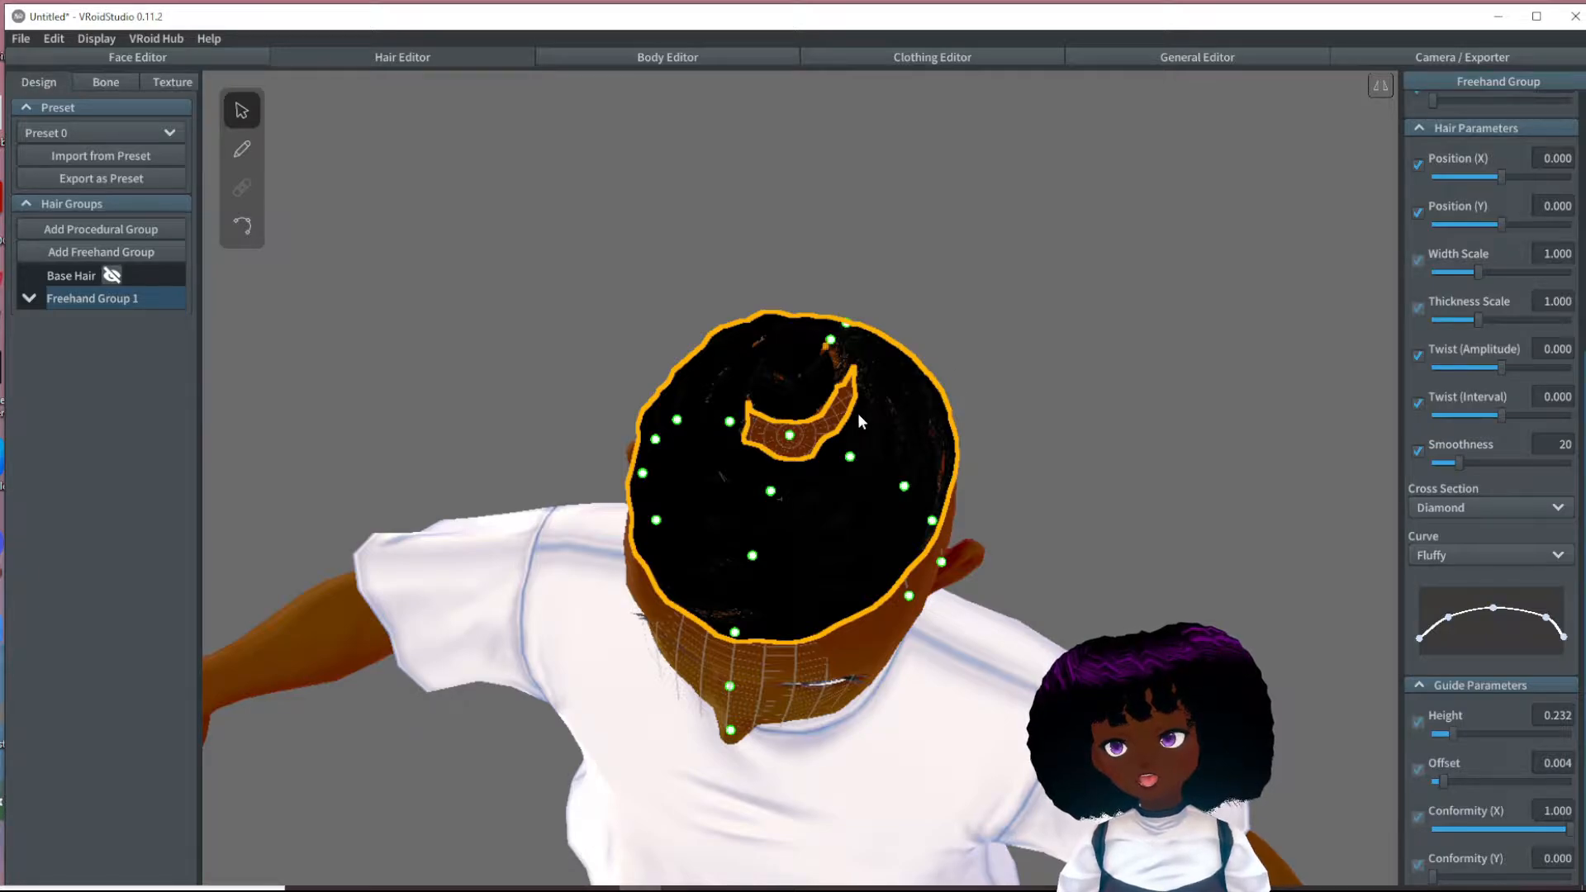
pyautogui.scroll(3, 802, 407)
pyautogui.click(242, 225)
pyautogui.moveTo(776, 512); pyautogui.dragTo(814, 471, button='right')
pyautogui.click(799, 488)
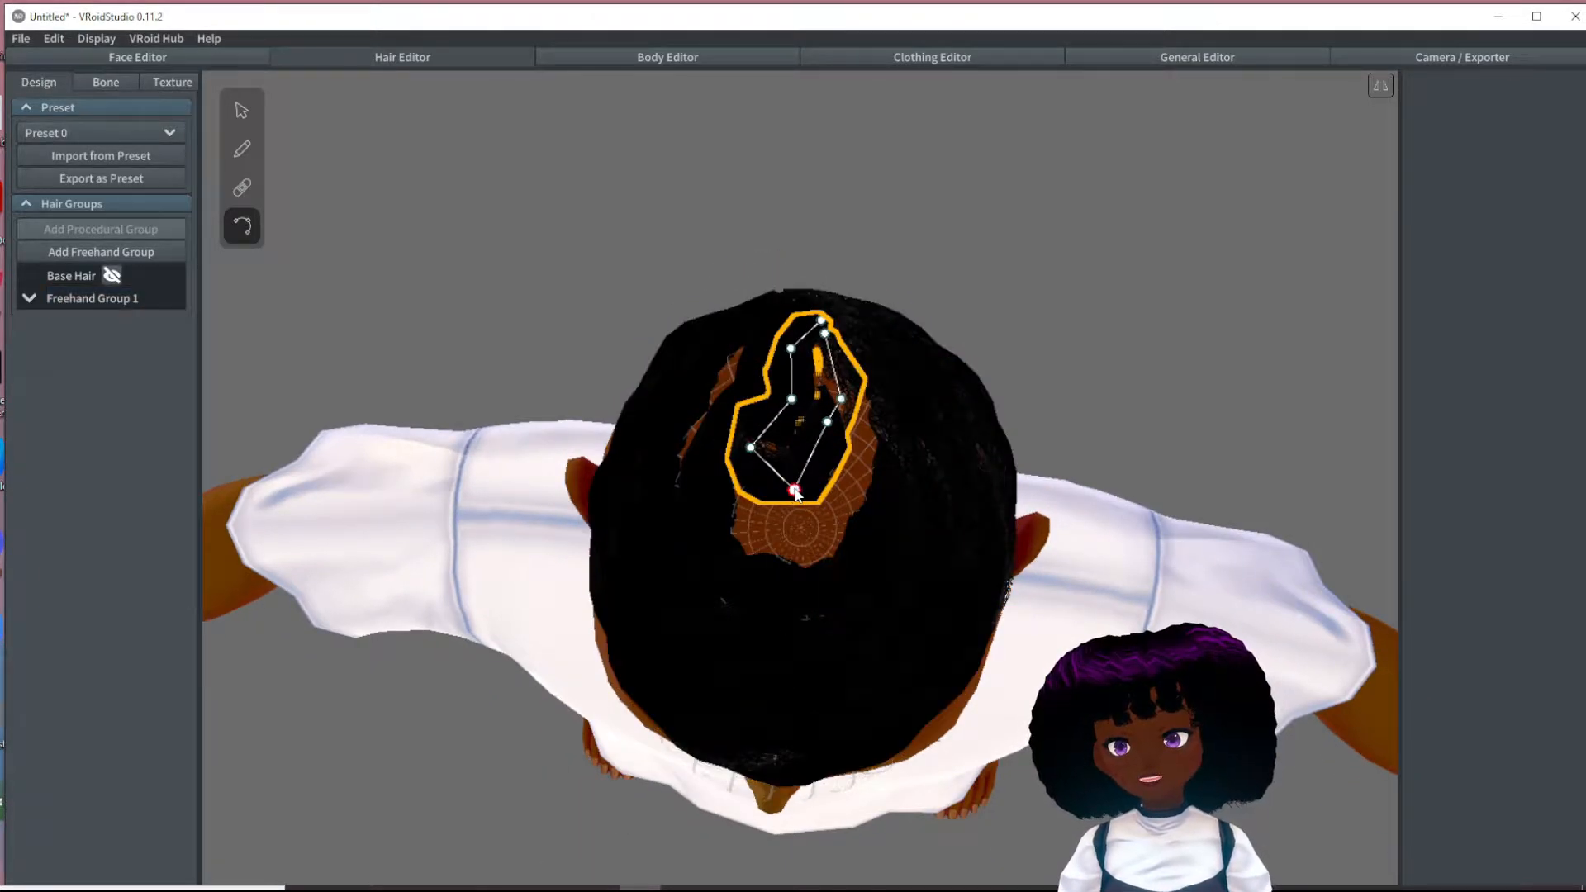
pyautogui.moveTo(796, 490); pyautogui.dragTo(815, 562)
pyautogui.moveTo(838, 432); pyautogui.dragTo(857, 476)
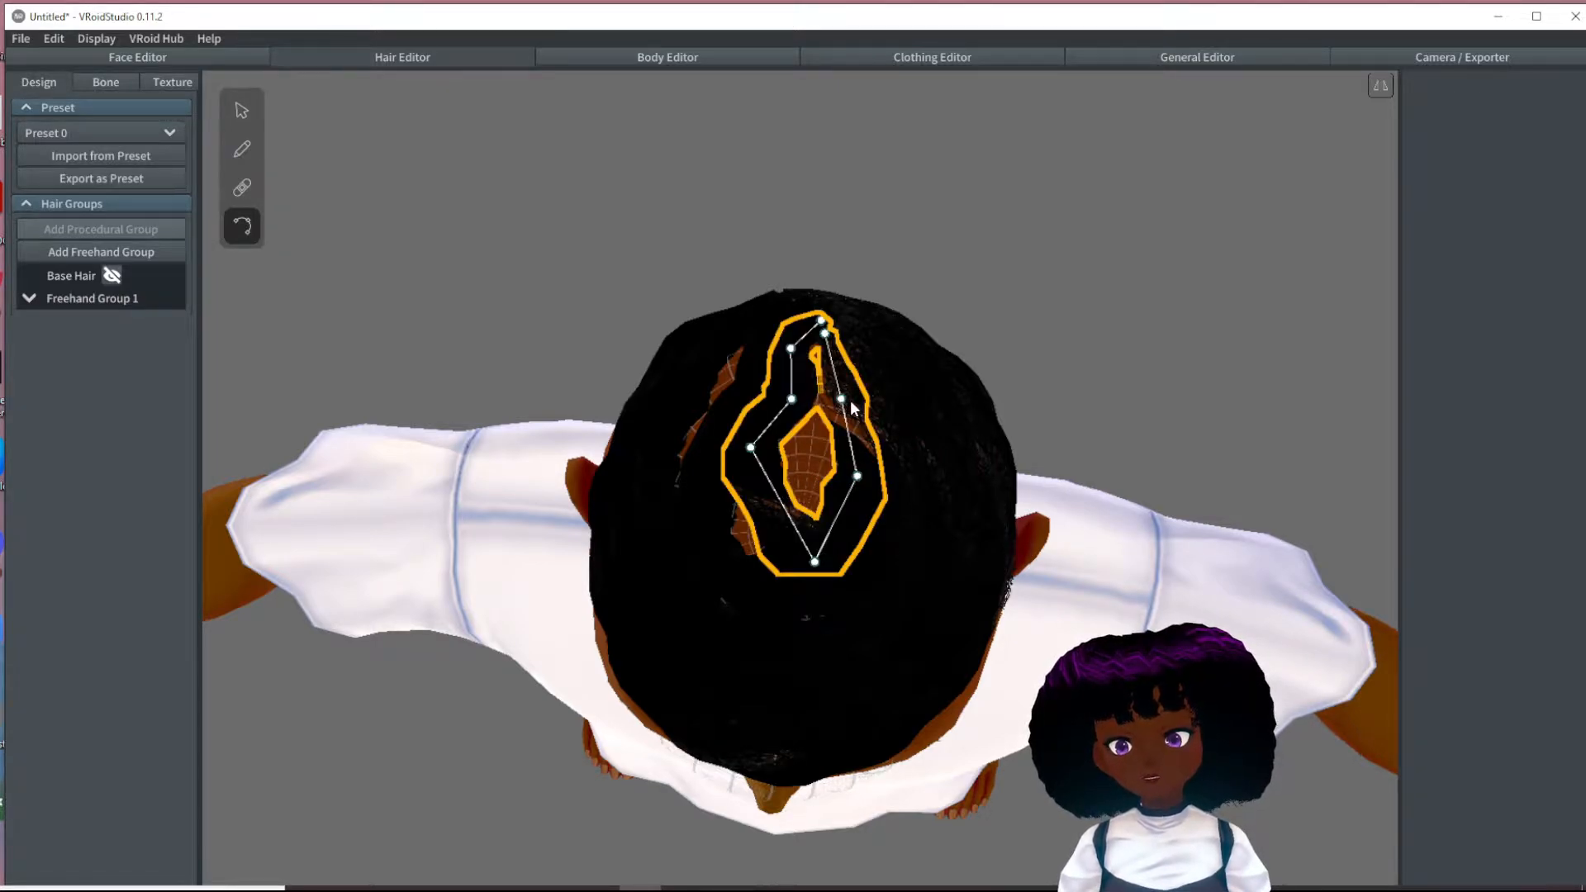
pyautogui.moveTo(842, 399); pyautogui.dragTo(849, 397)
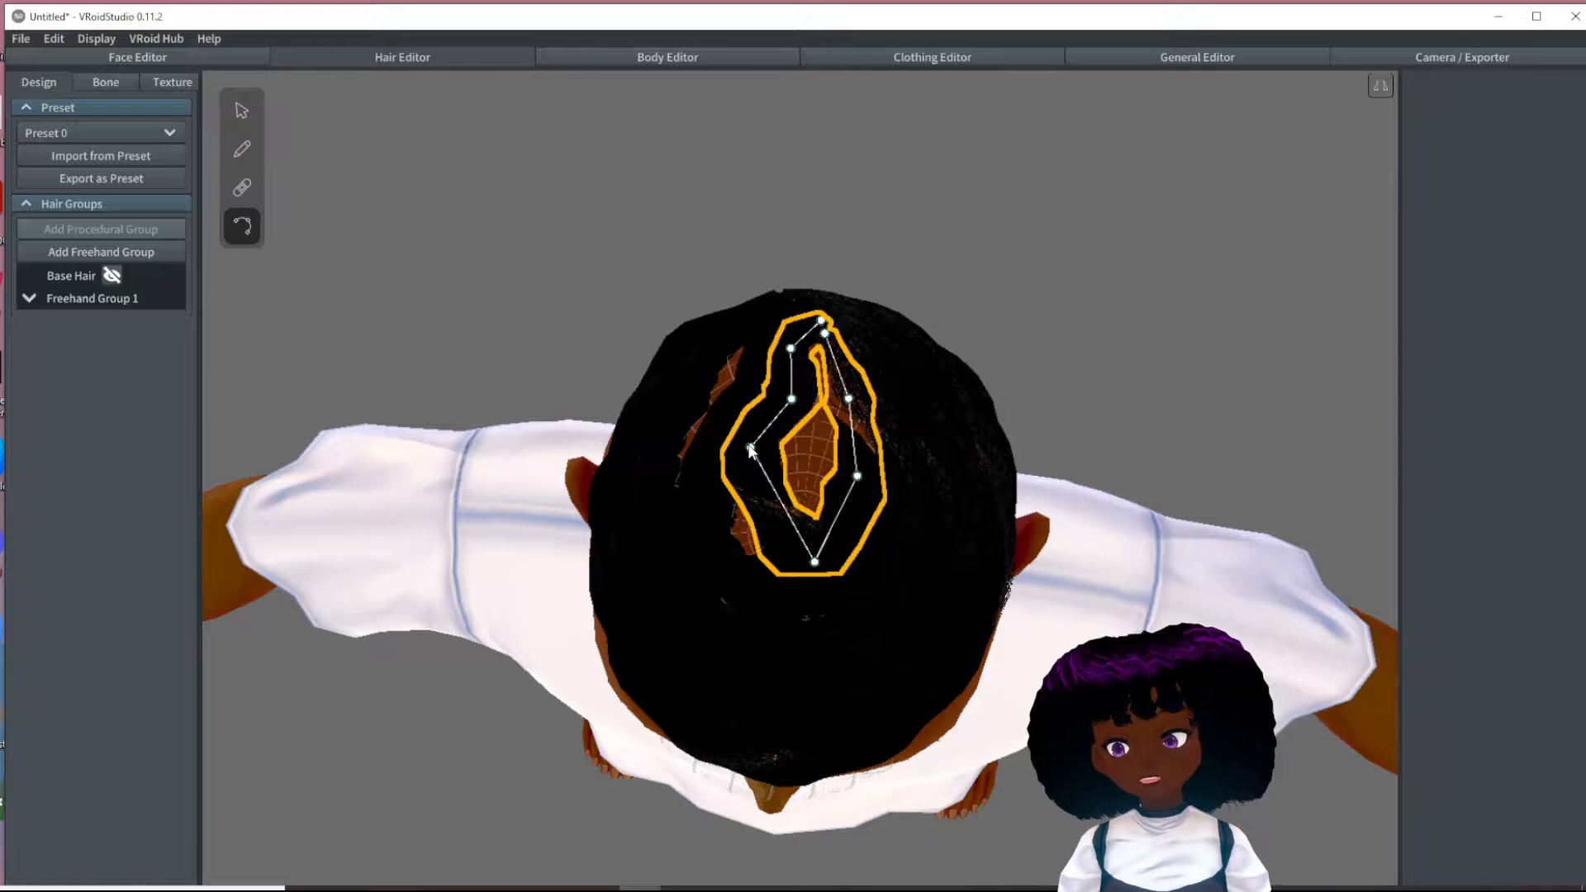
pyautogui.moveTo(751, 449); pyautogui.dragTo(741, 527)
# - Move a side control point of the strand surrounding the innermost one slightly outward
pyautogui.moveTo(707, 425); pyautogui.dragTo(714, 440, button='right')
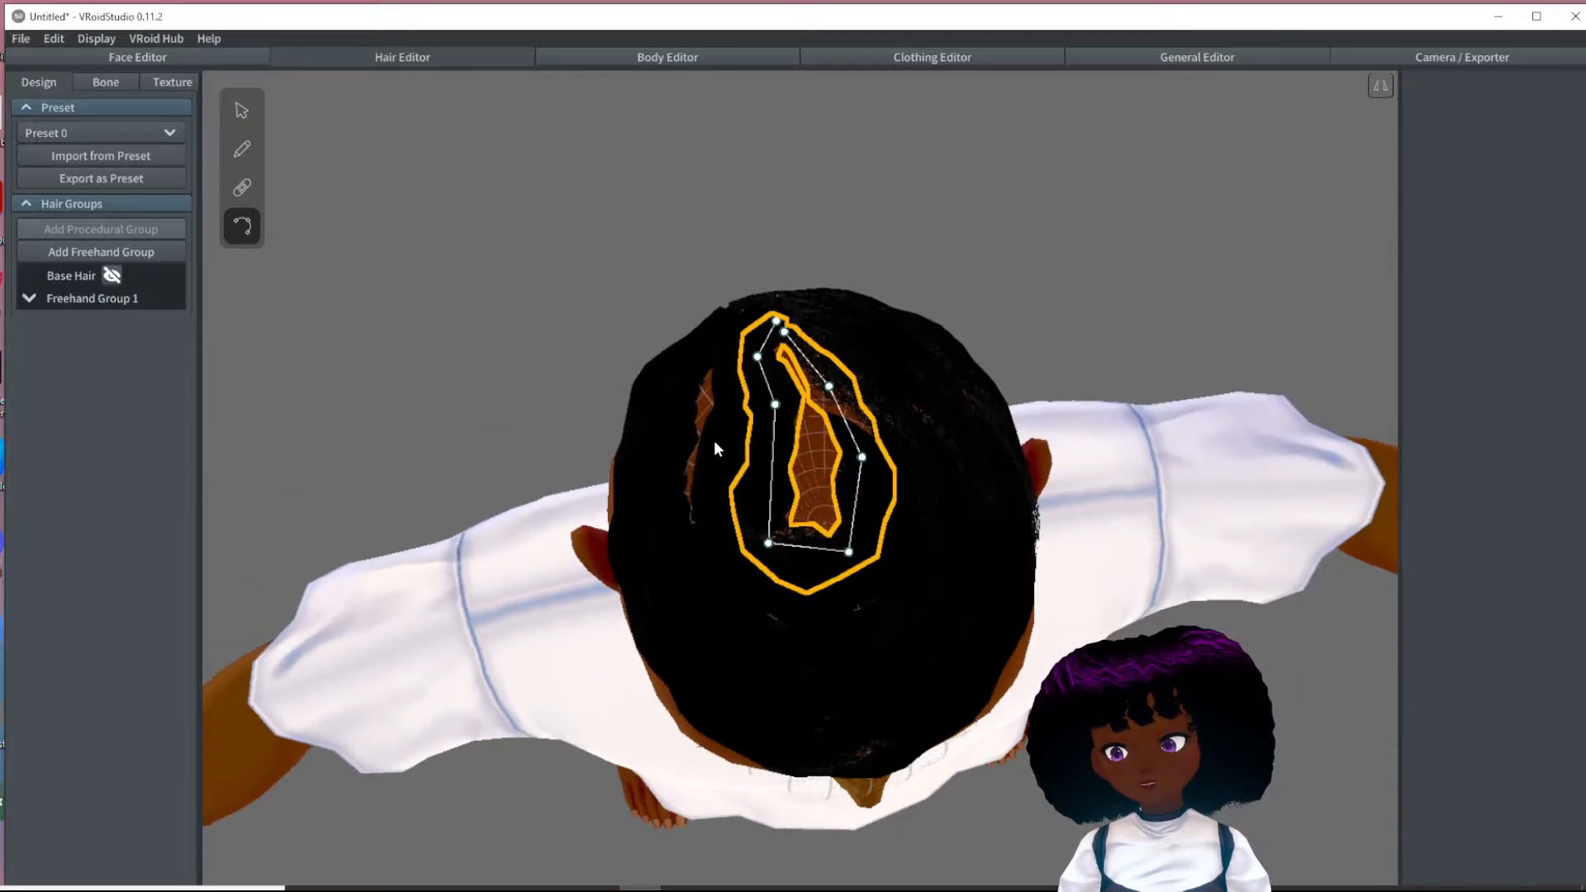
pyautogui.click(714, 453)
pyautogui.moveTo(715, 488); pyautogui.dragTo(704, 490)
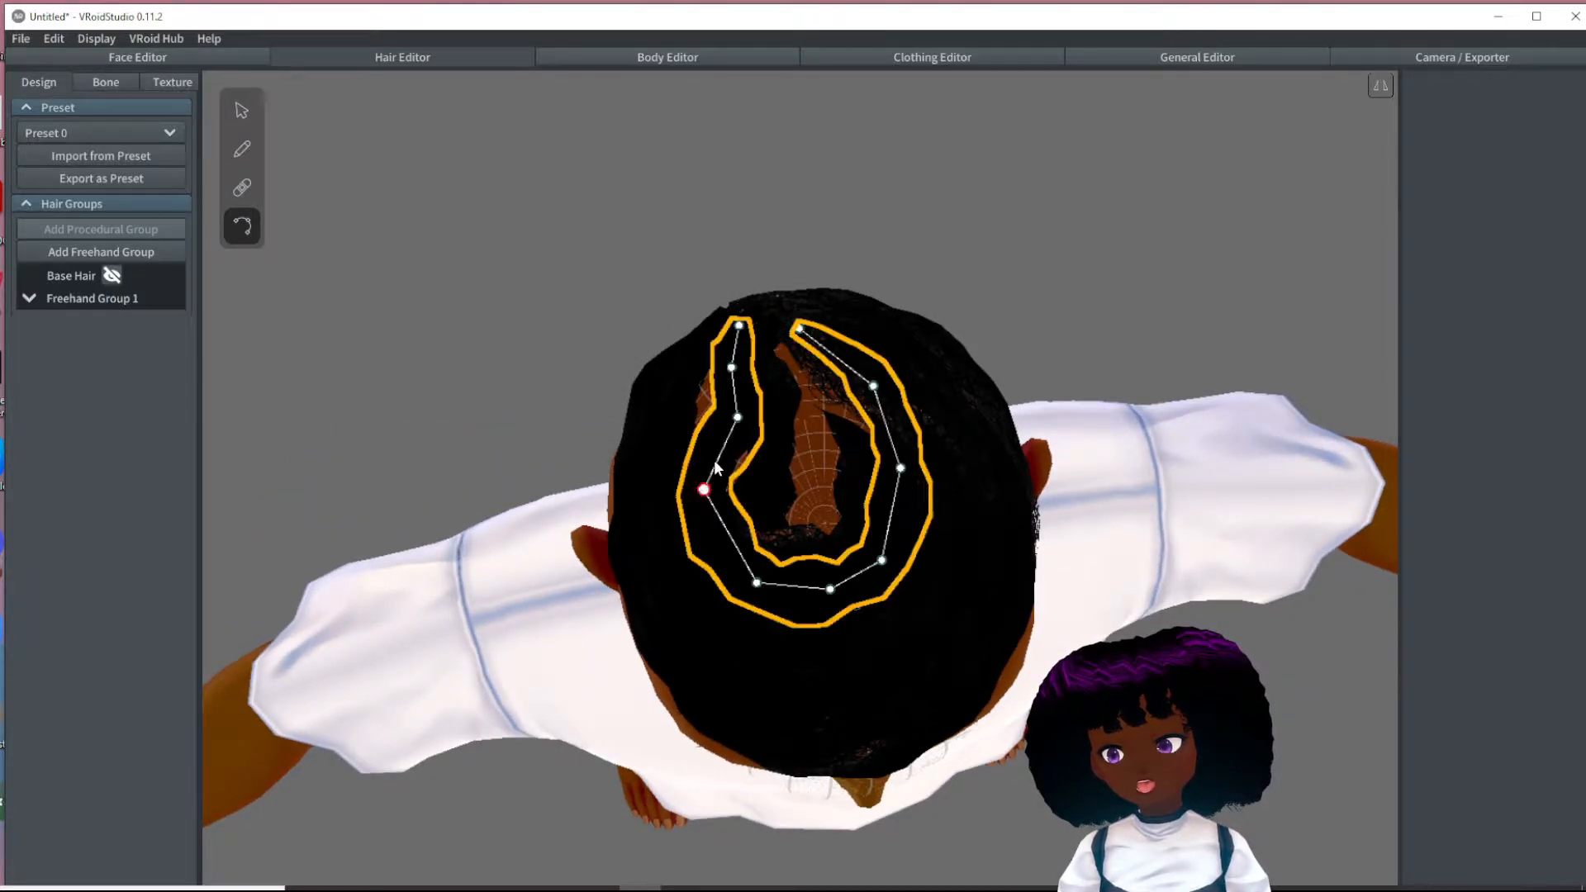
# - Adjust the left side of the innermost strand, as seen from behind the head, by shifting its control point outward
pyautogui.moveTo(738, 418); pyautogui.dragTo(844, 504, button='right')
pyautogui.moveTo(697, 410)
pyautogui.mouseDown(button='right')
pyautogui.moveTo(661, 375)
pyautogui.moveTo(705, 439)
pyautogui.mouseUp(button='right')
pyautogui.moveTo(689, 362); pyautogui.dragTo(704, 401, button='right')
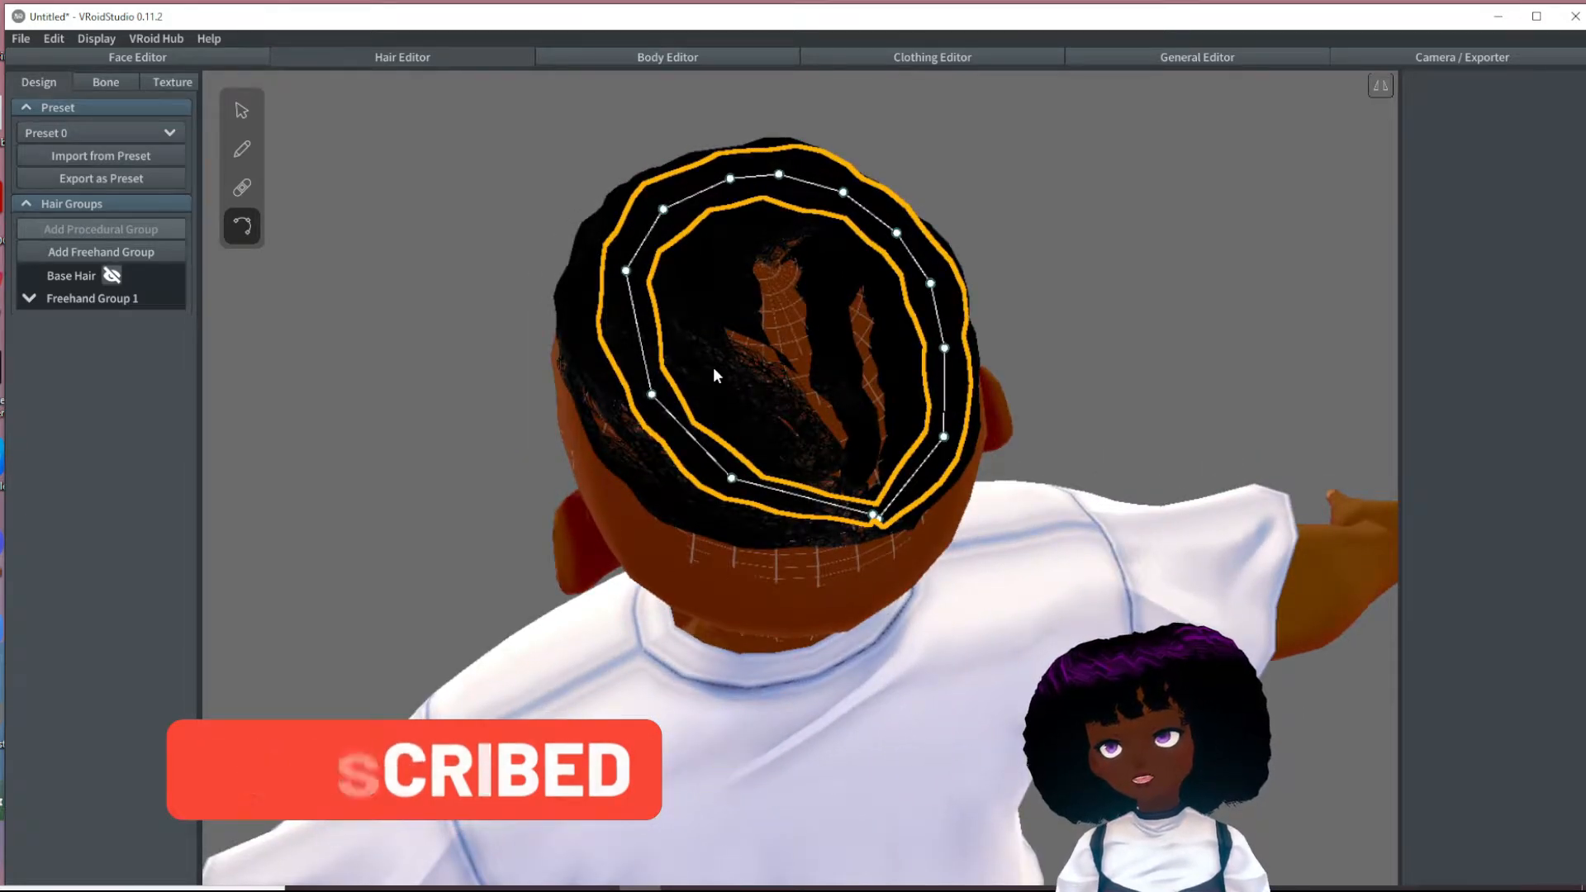
pyautogui.click(713, 368)
pyautogui.click(752, 332)
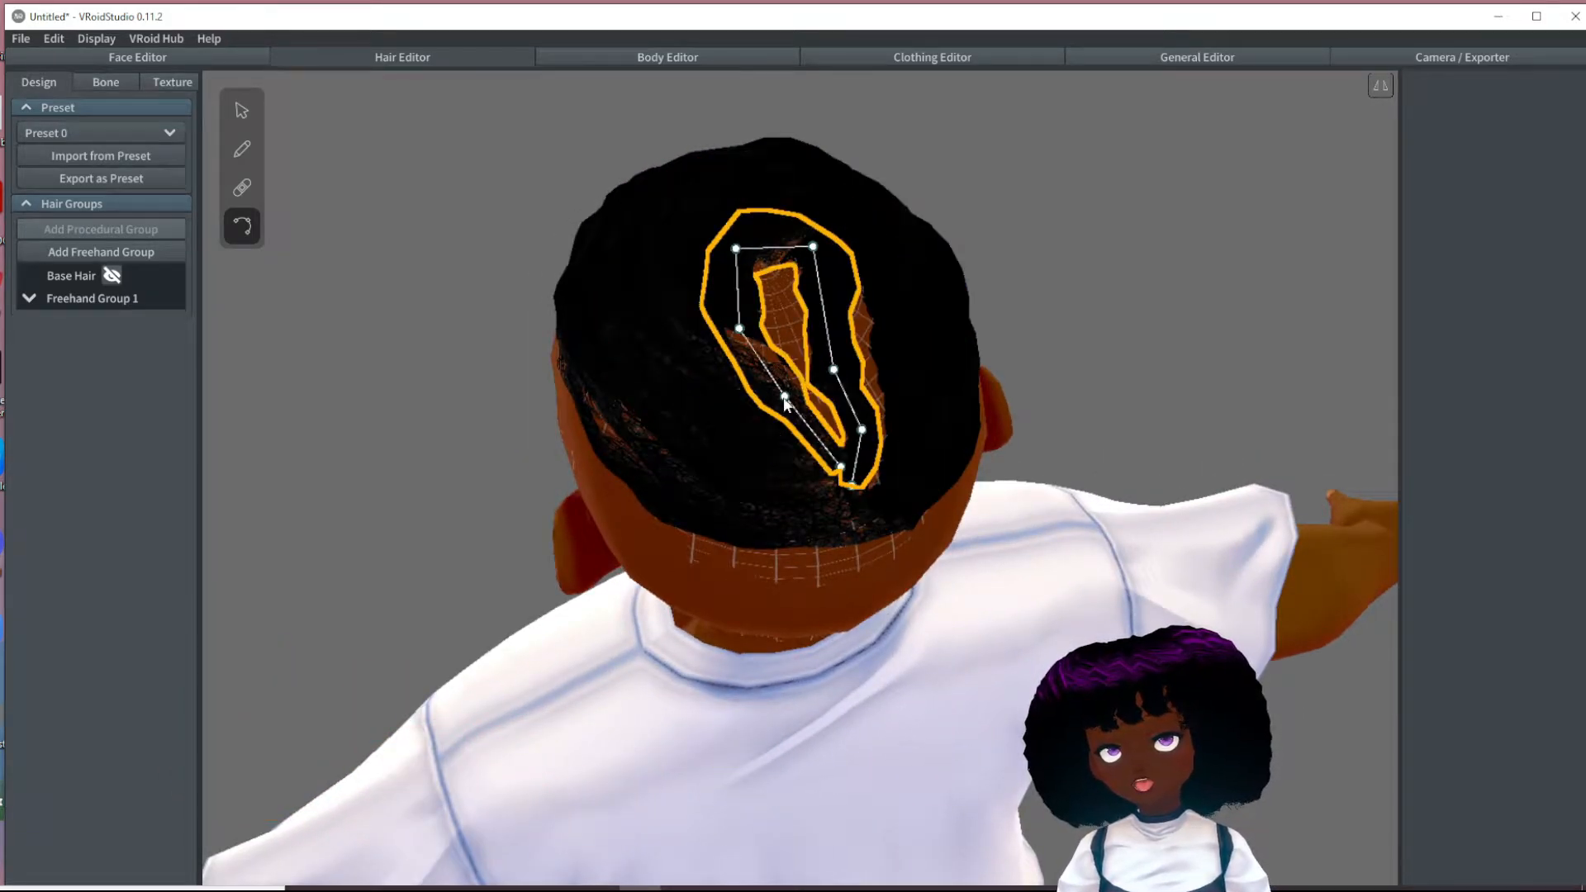
pyautogui.moveTo(752, 332); pyautogui.dragTo(766, 398, button='right')
pyautogui.moveTo(760, 392); pyautogui.dragTo(752, 393)
# - Move the right-side control points of the innermost strand outward to straighten that side of its loop
pyautogui.moveTo(791, 479); pyautogui.dragTo(840, 451)
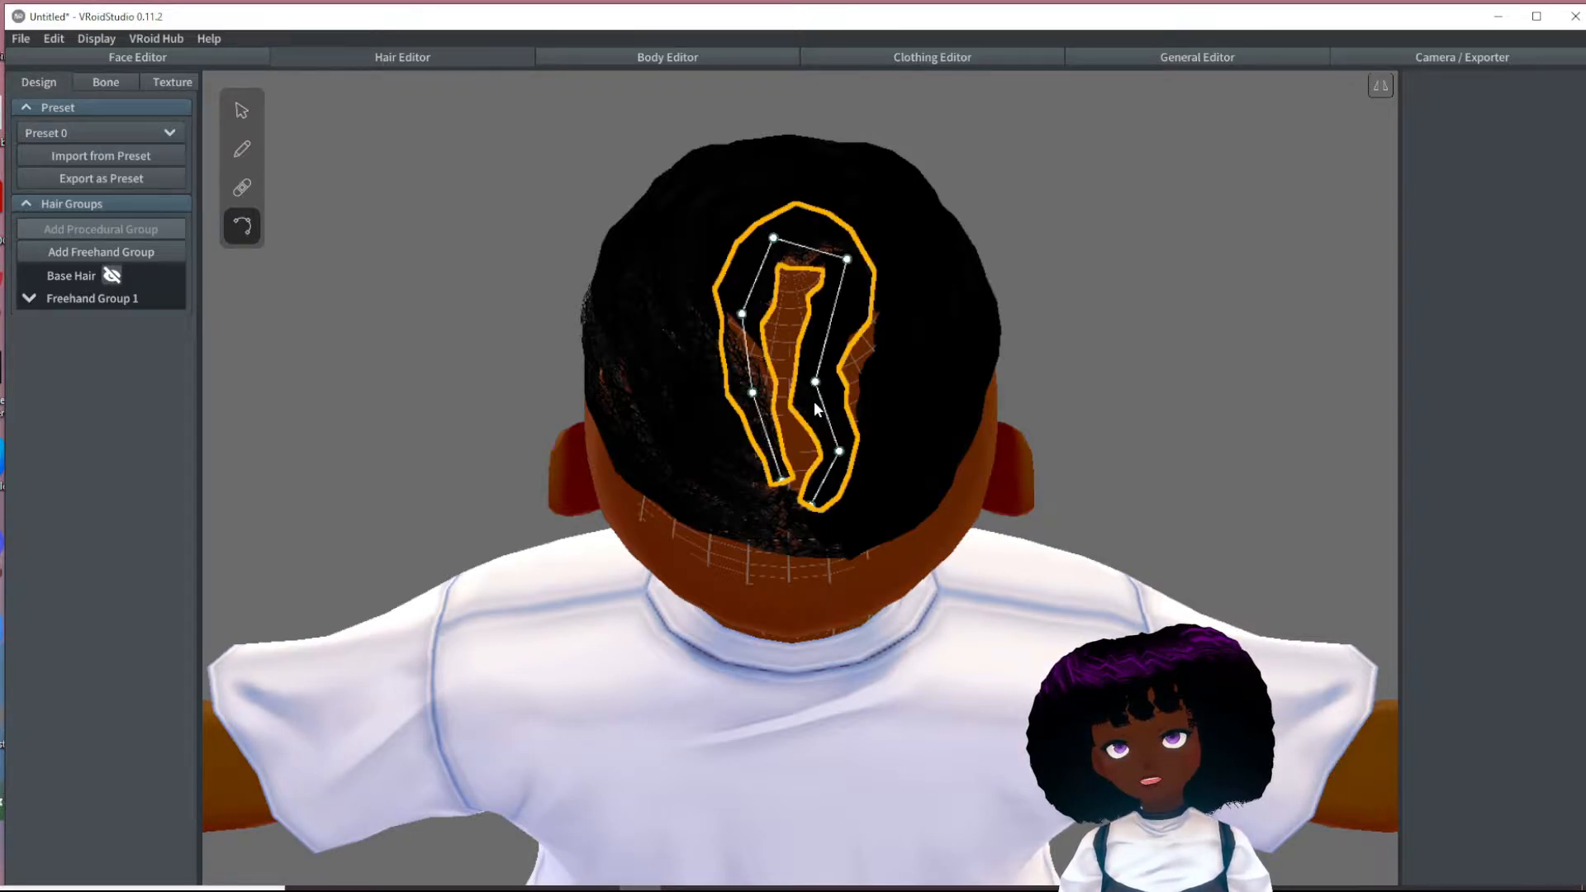
pyautogui.moveTo(816, 383); pyautogui.dragTo(845, 384)
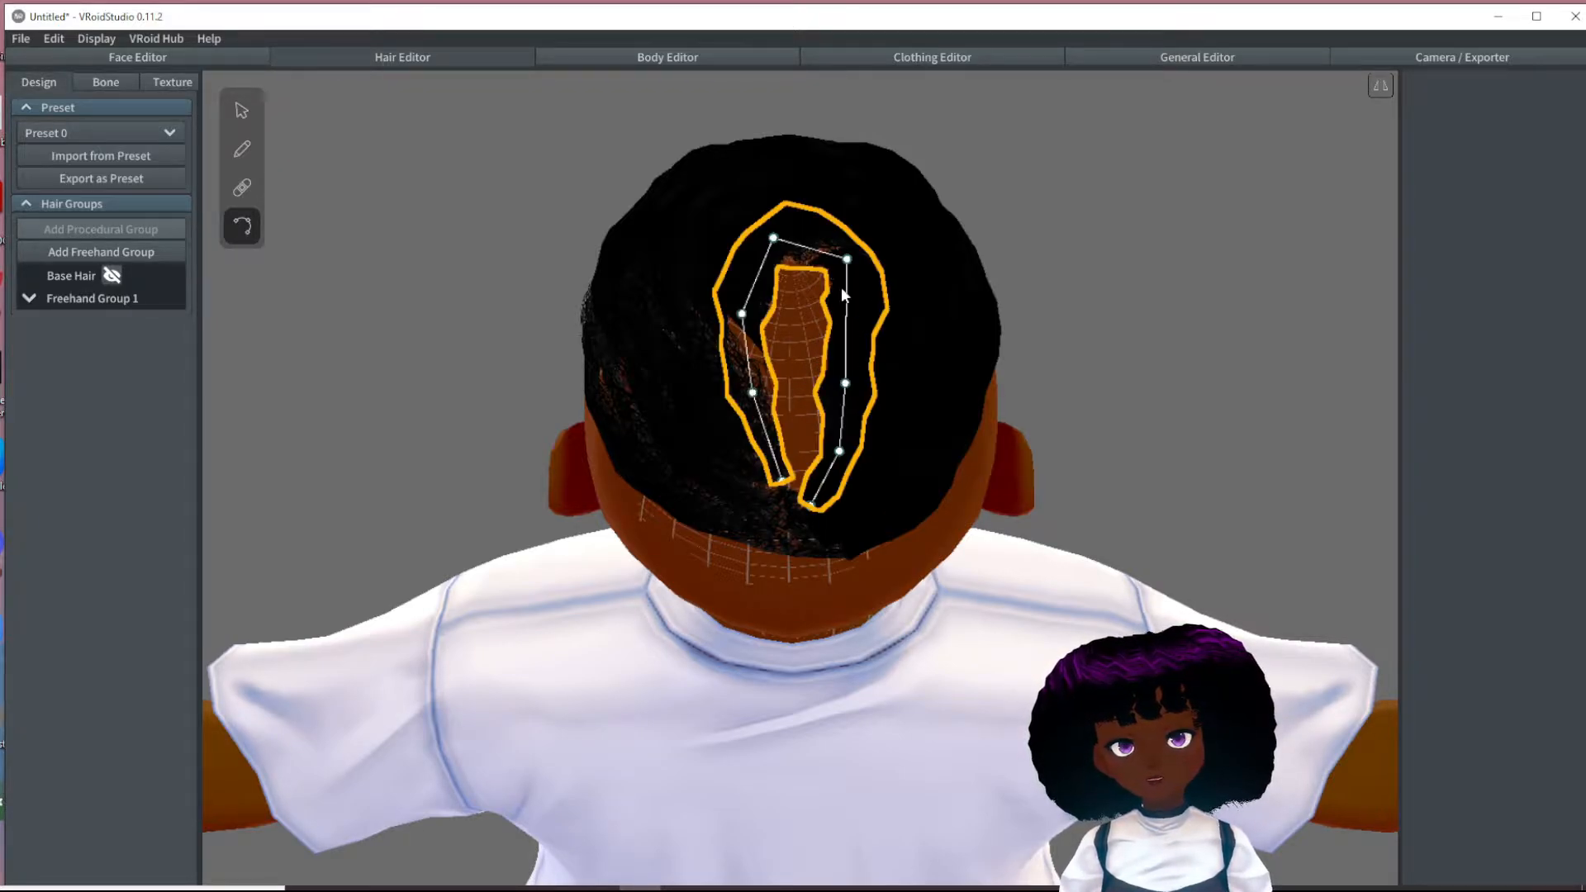
pyautogui.click(855, 345)
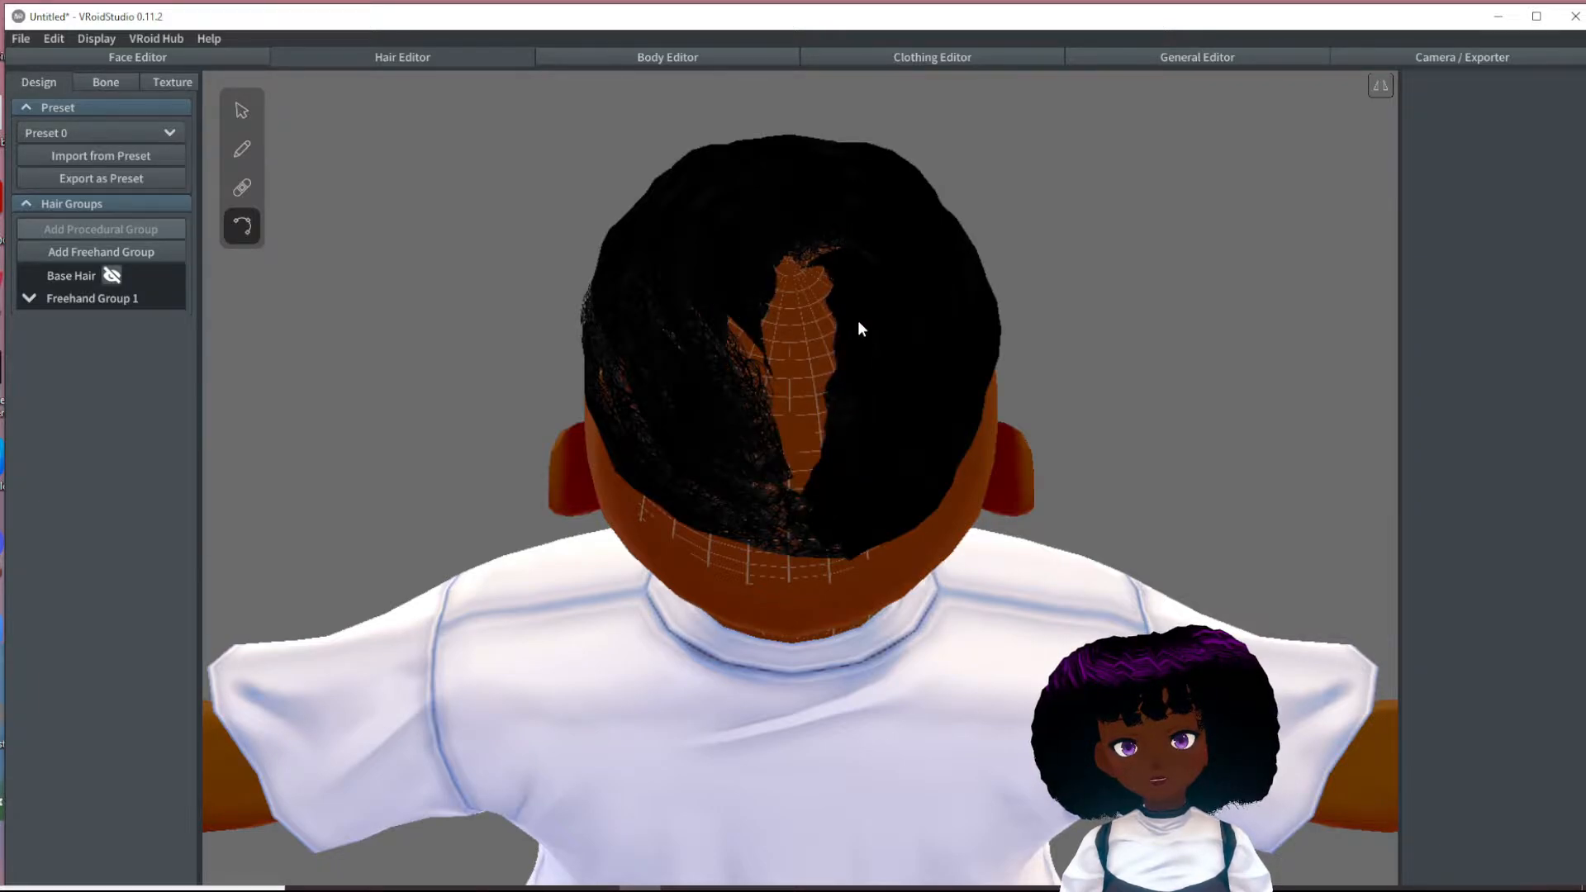
pyautogui.click(858, 315)
# - Set the hair brush thickness to 0.053 and width to 0.034, and draw a strand down the central scalp gap
pyautogui.moveTo(778, 340); pyautogui.dragTo(809, 462, button='right')
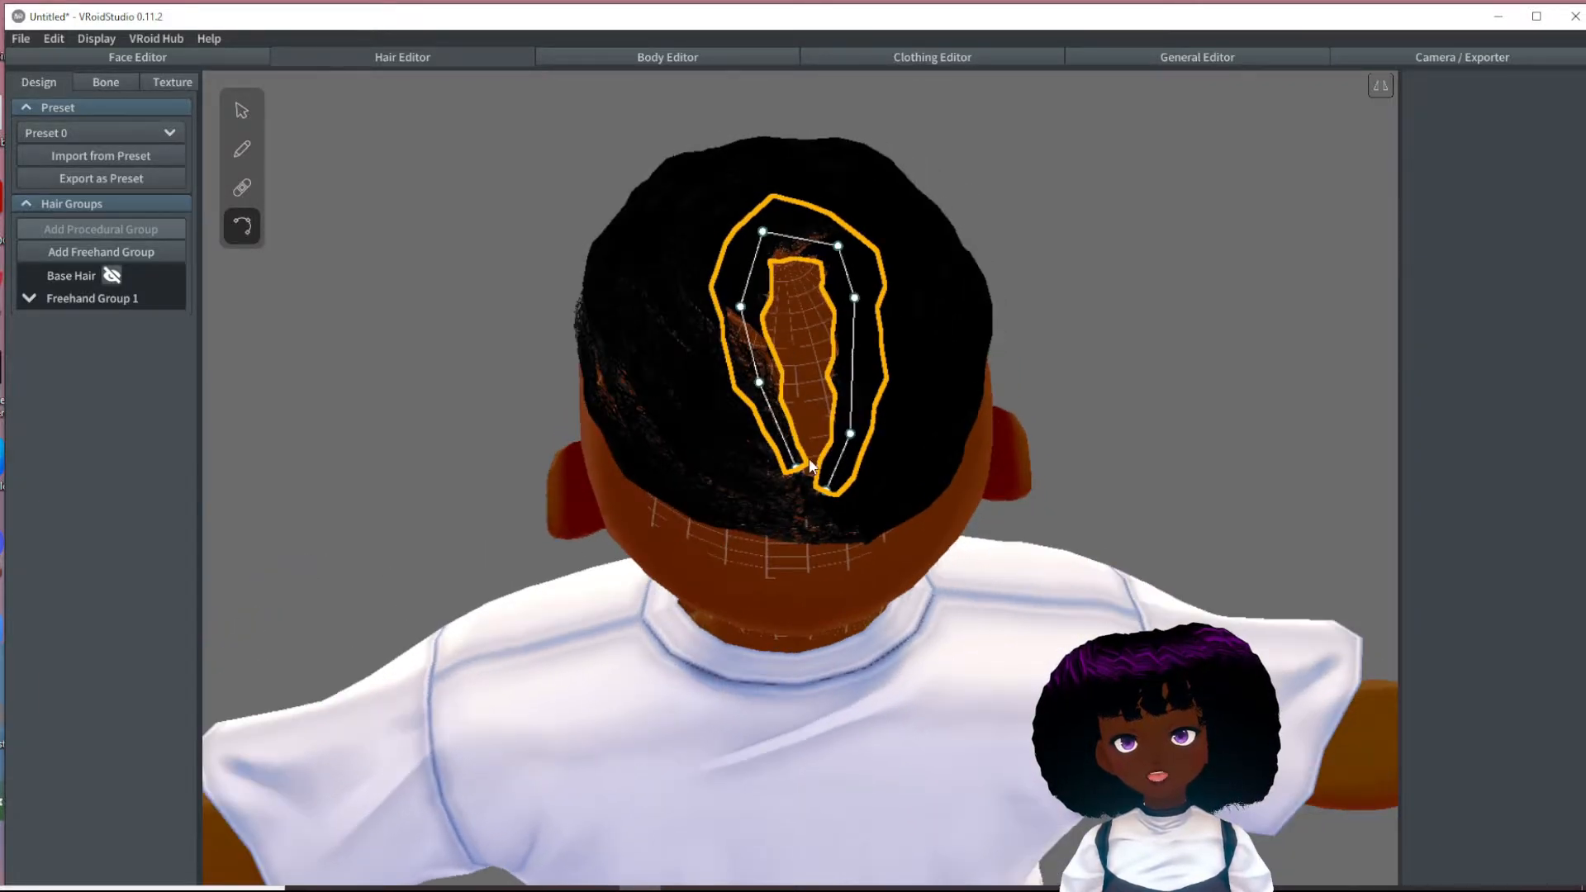
pyautogui.click(241, 152)
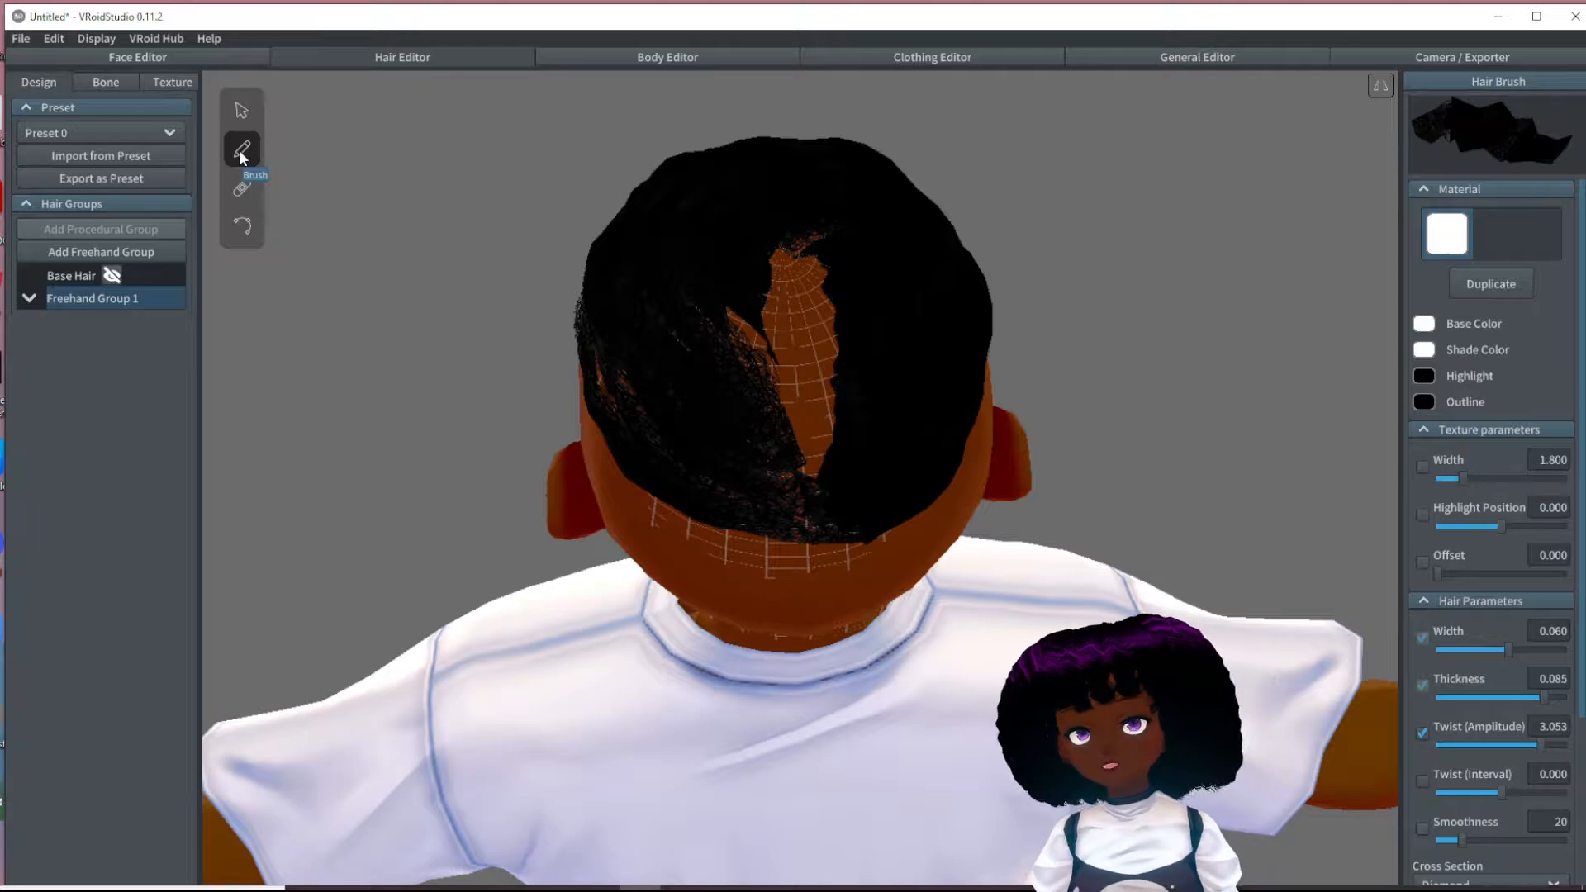
pyautogui.moveTo(1539, 696); pyautogui.dragTo(1498, 696)
pyautogui.moveTo(1508, 649); pyautogui.dragTo(1471, 650)
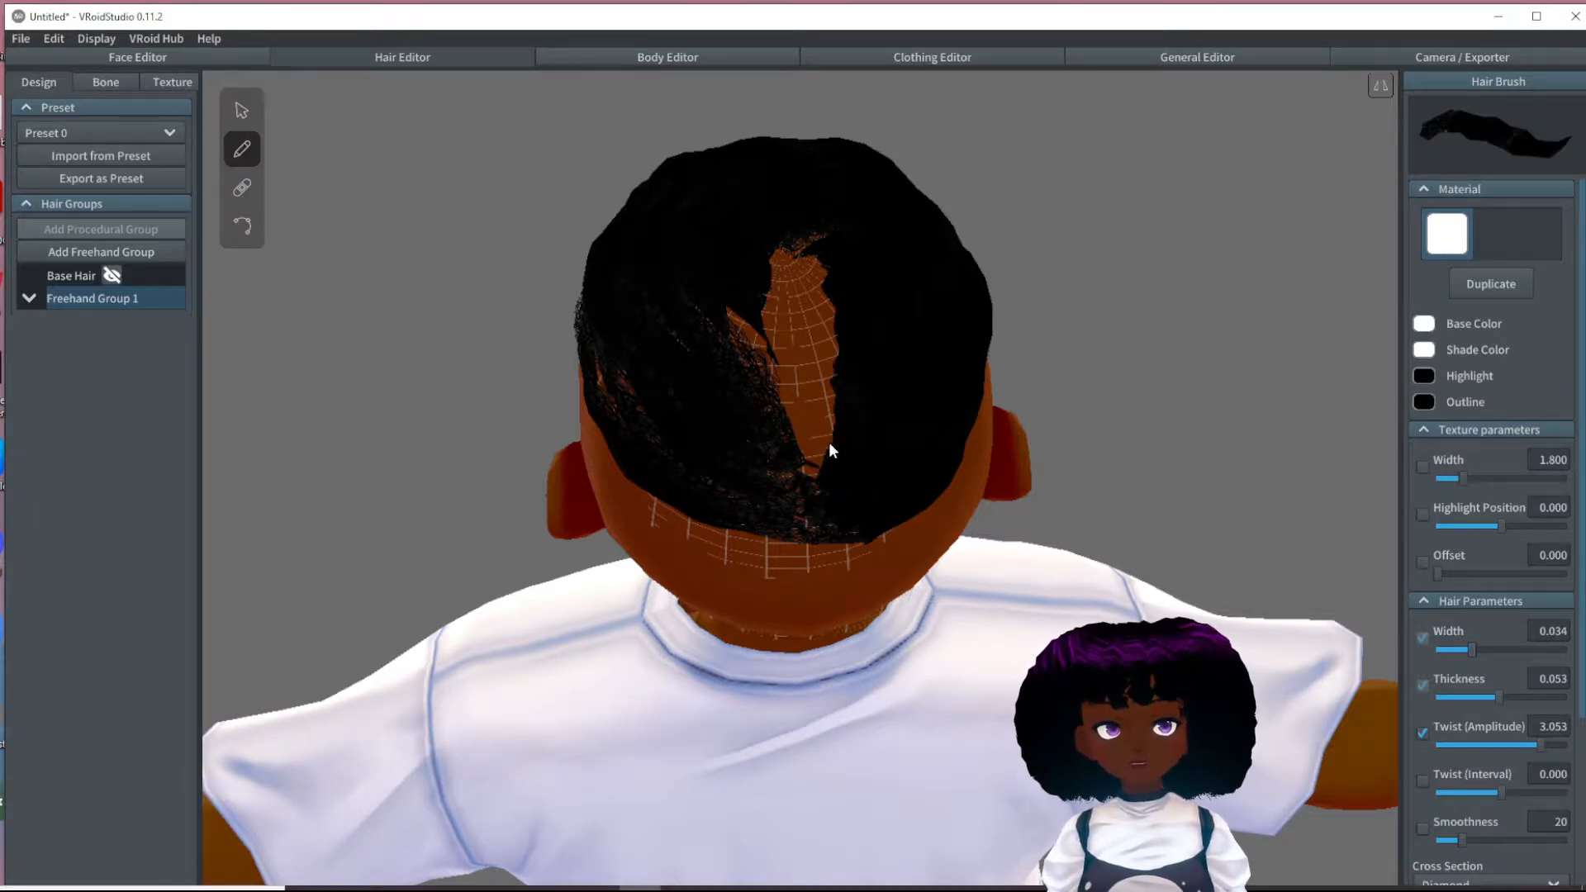
pyautogui.moveTo(801, 252); pyautogui.dragTo(805, 433)
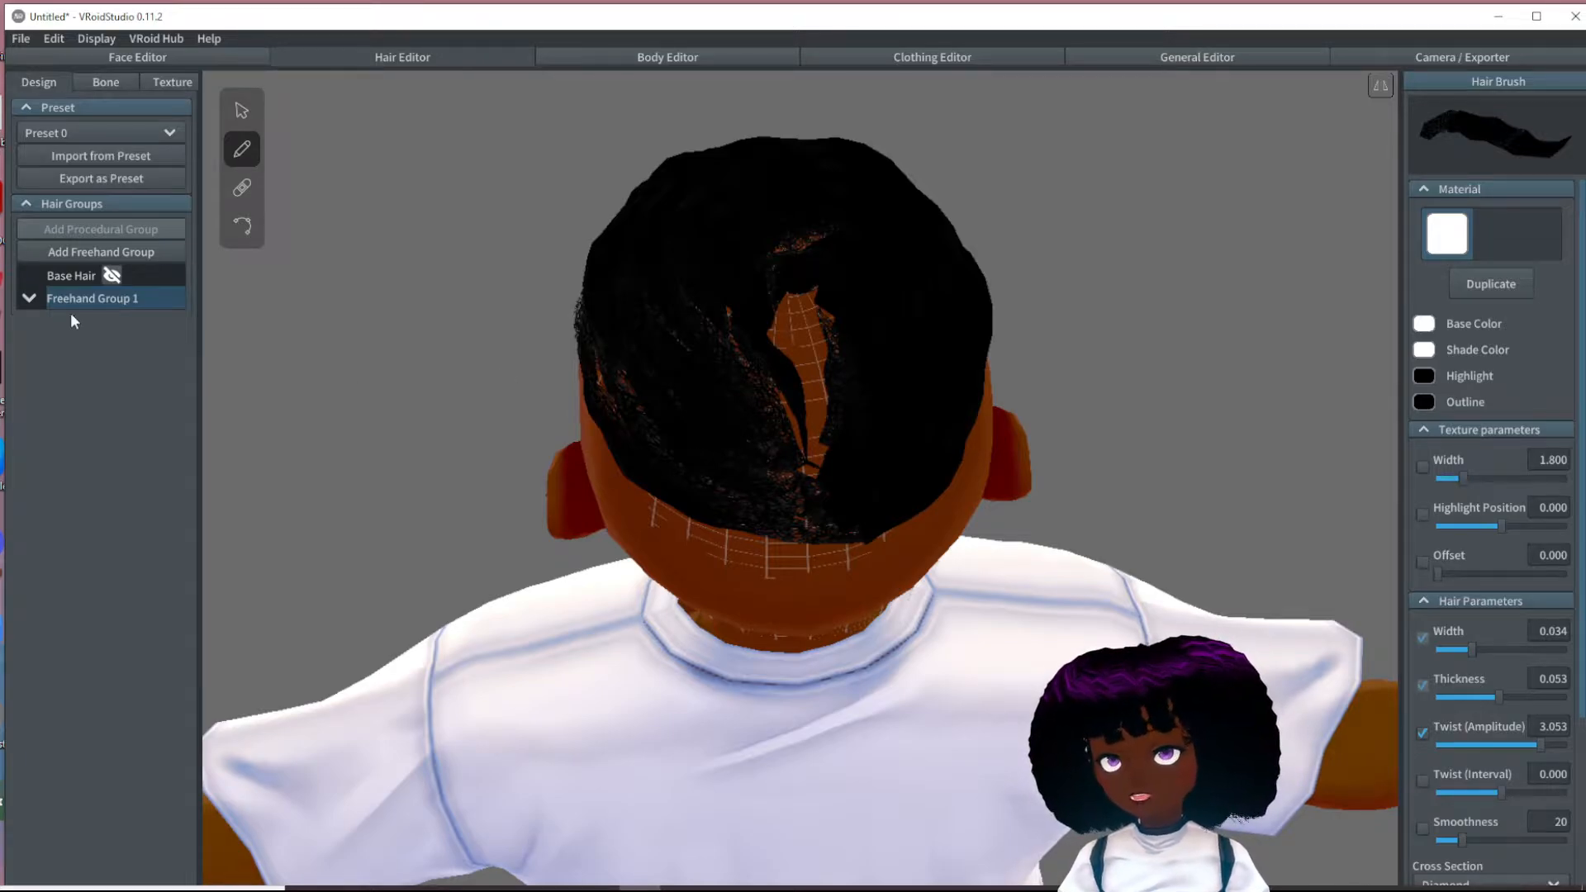
# - Delete the small stray strand Hair 10 from Freehand Group 1
pyautogui.click(29, 299)
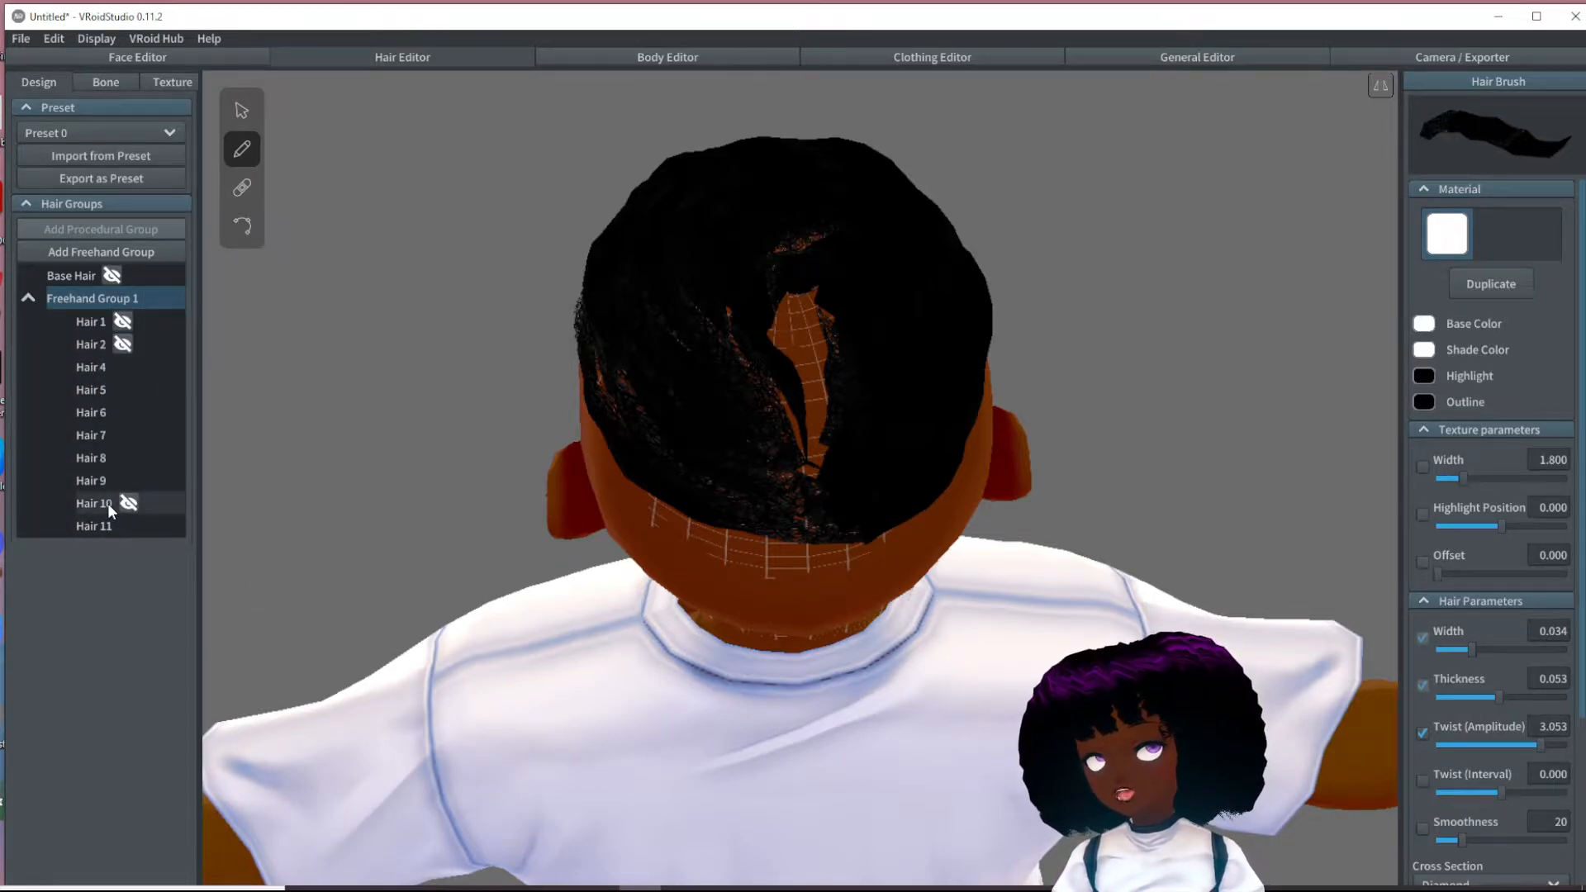
pyautogui.click(251, 221)
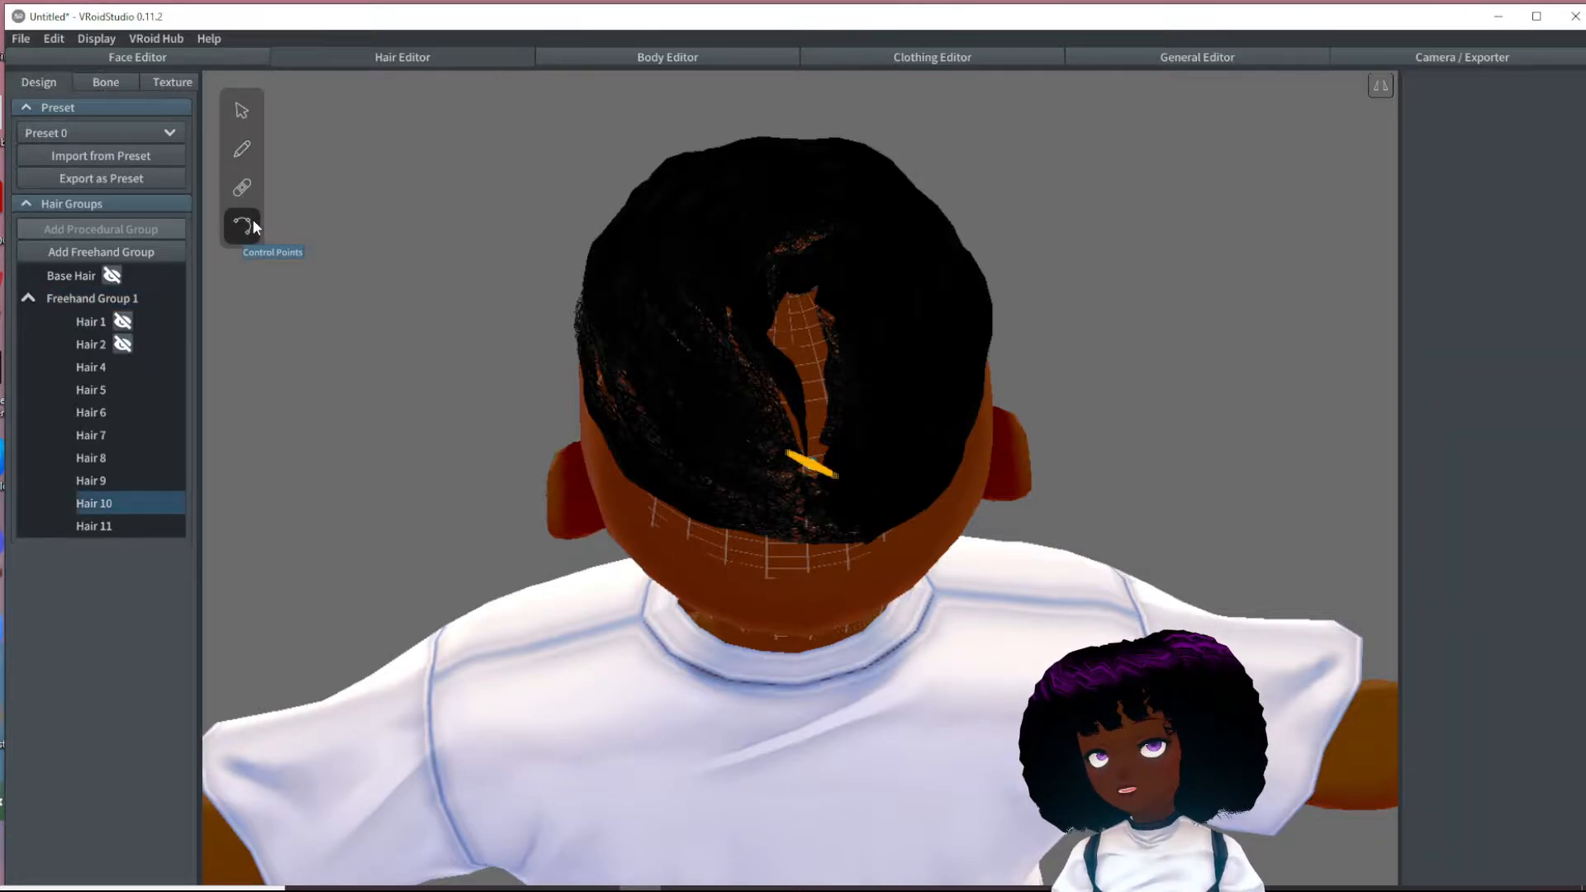
pyautogui.rightClick(105, 502)
pyautogui.click(154, 493)
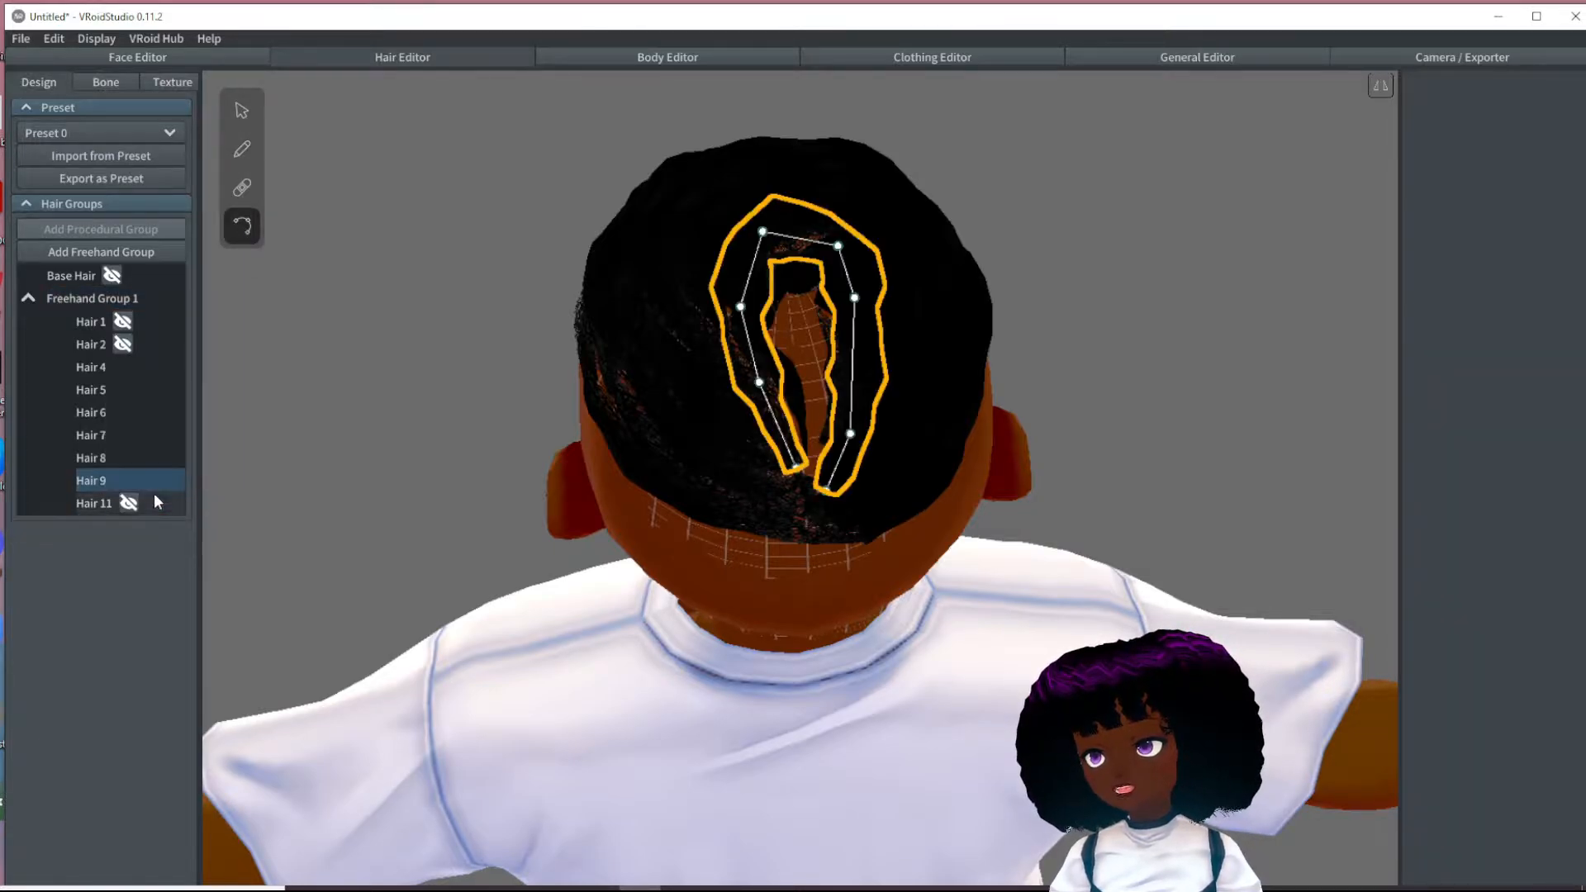
# - Raise the end sections of Hair 11's Fluffy curve to widen its tips, and adjust its control points to close the loop's lower end
pyautogui.click(98, 505)
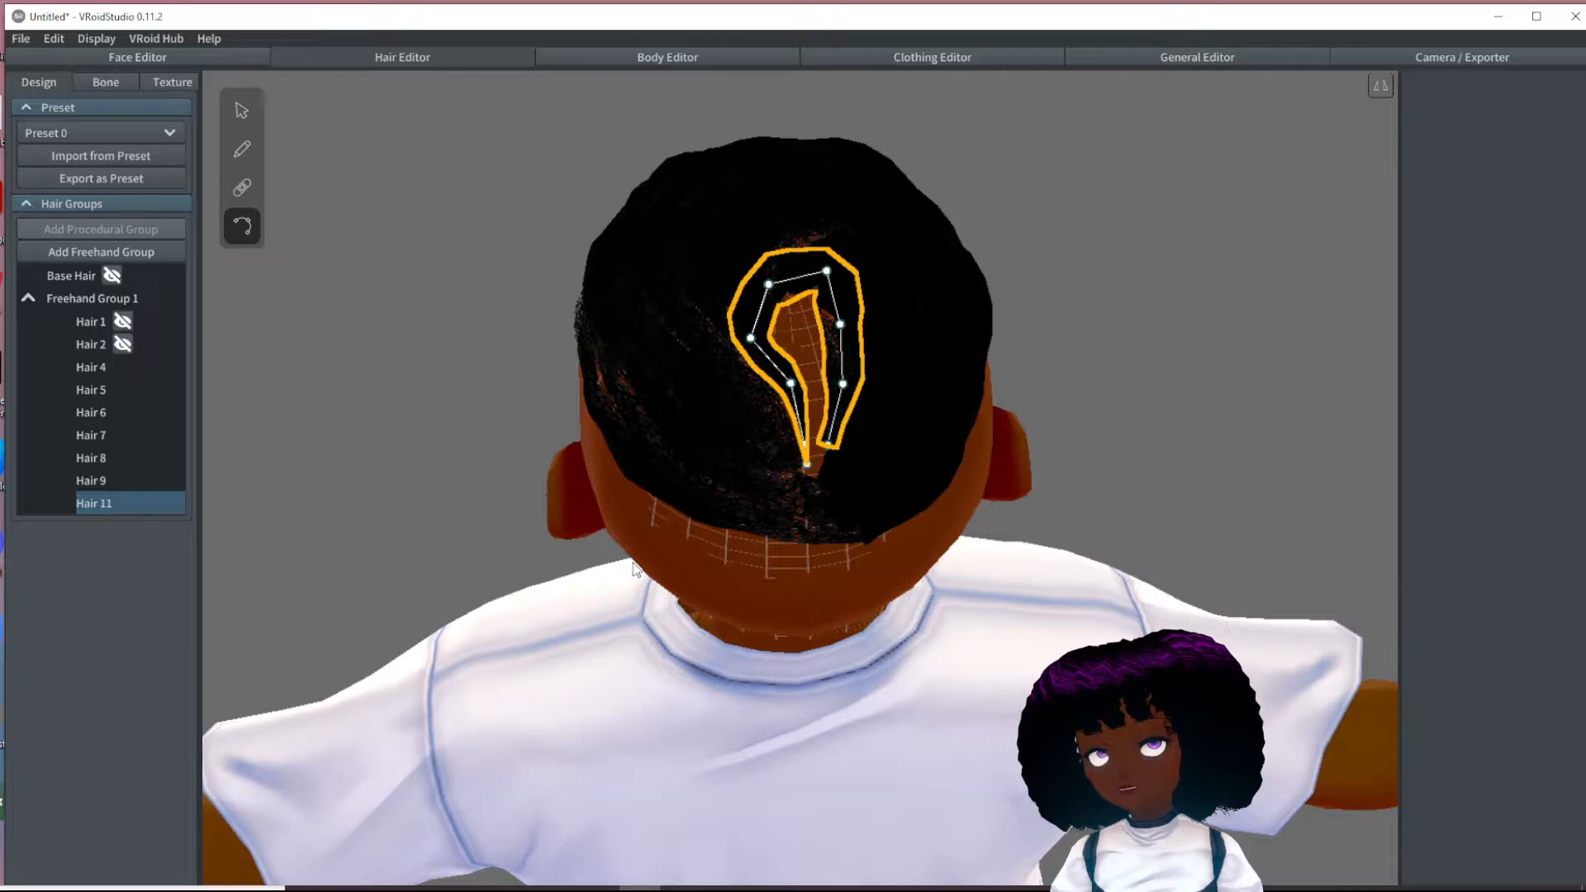
pyautogui.click(242, 110)
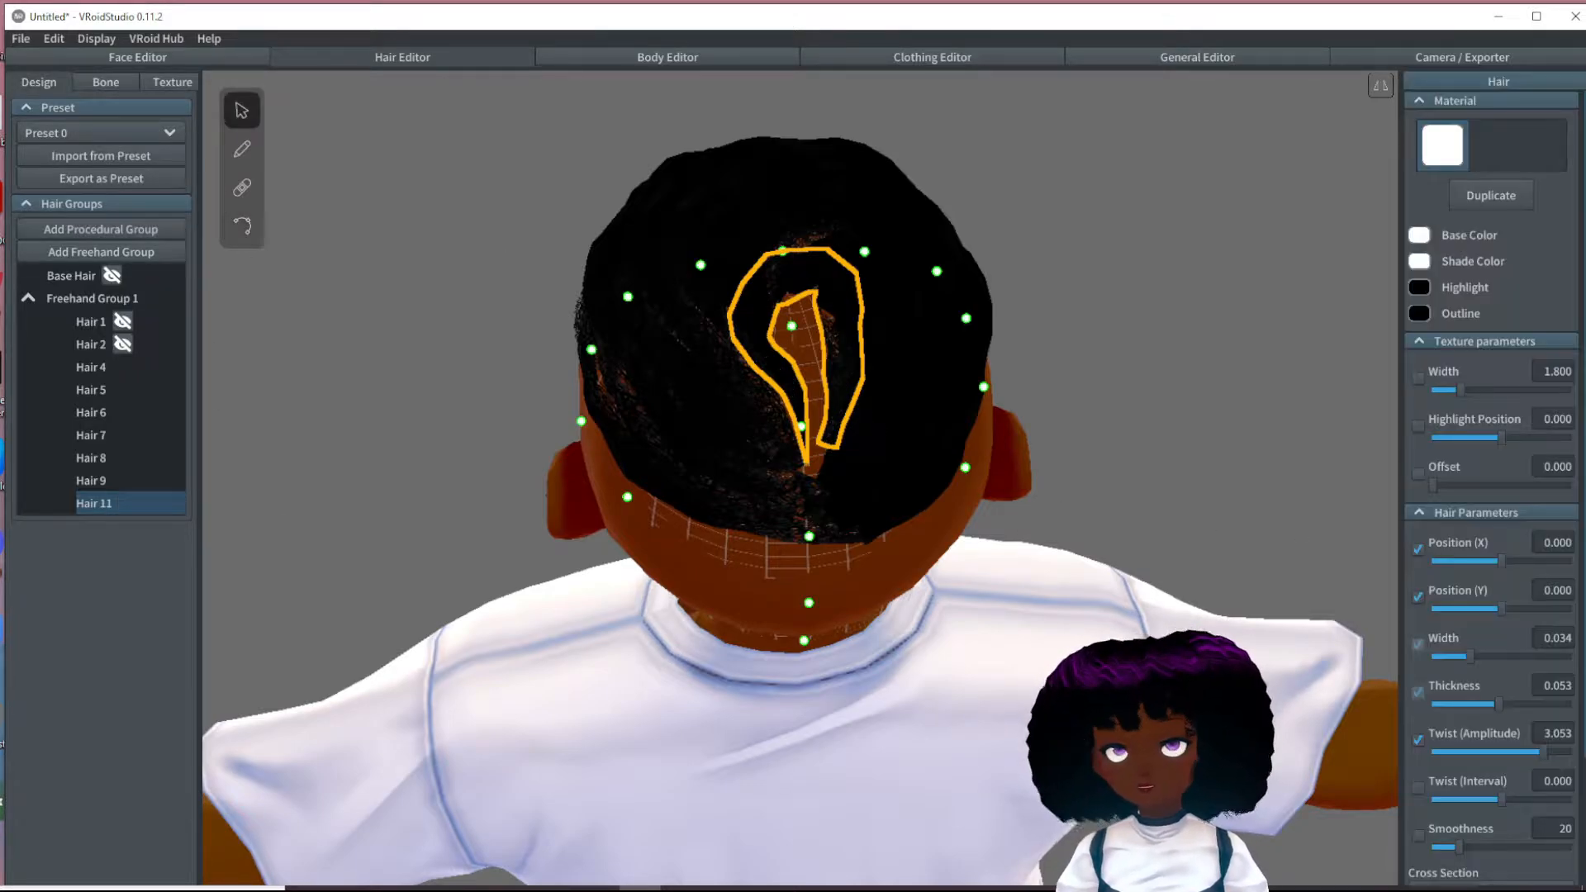
pyautogui.scroll(-3, 1529, 801)
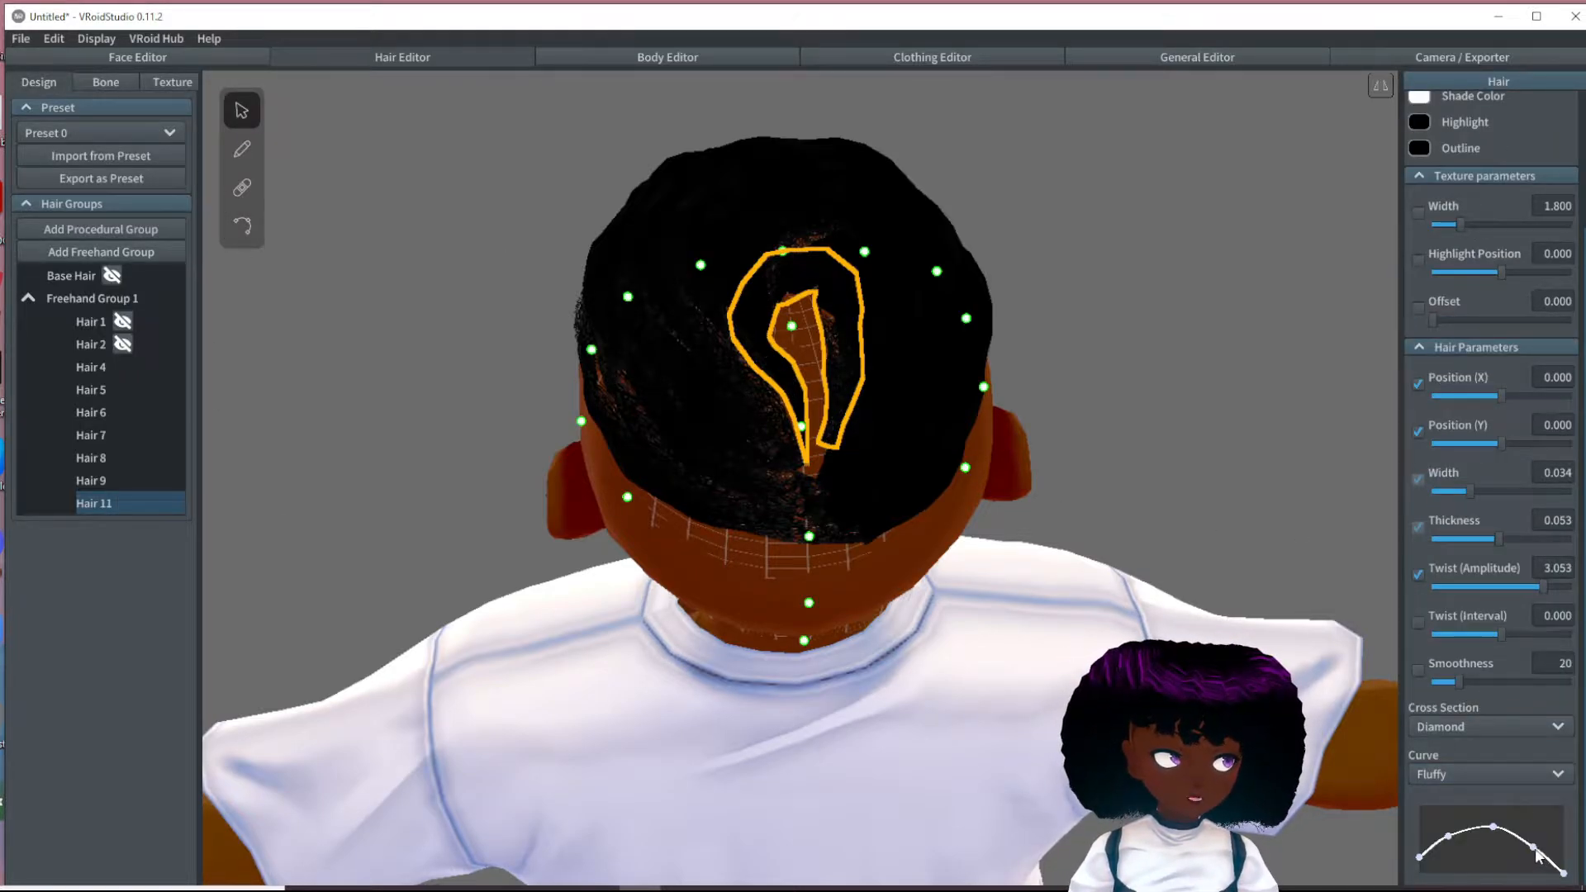
pyautogui.moveTo(1539, 855); pyautogui.dragTo(1545, 844)
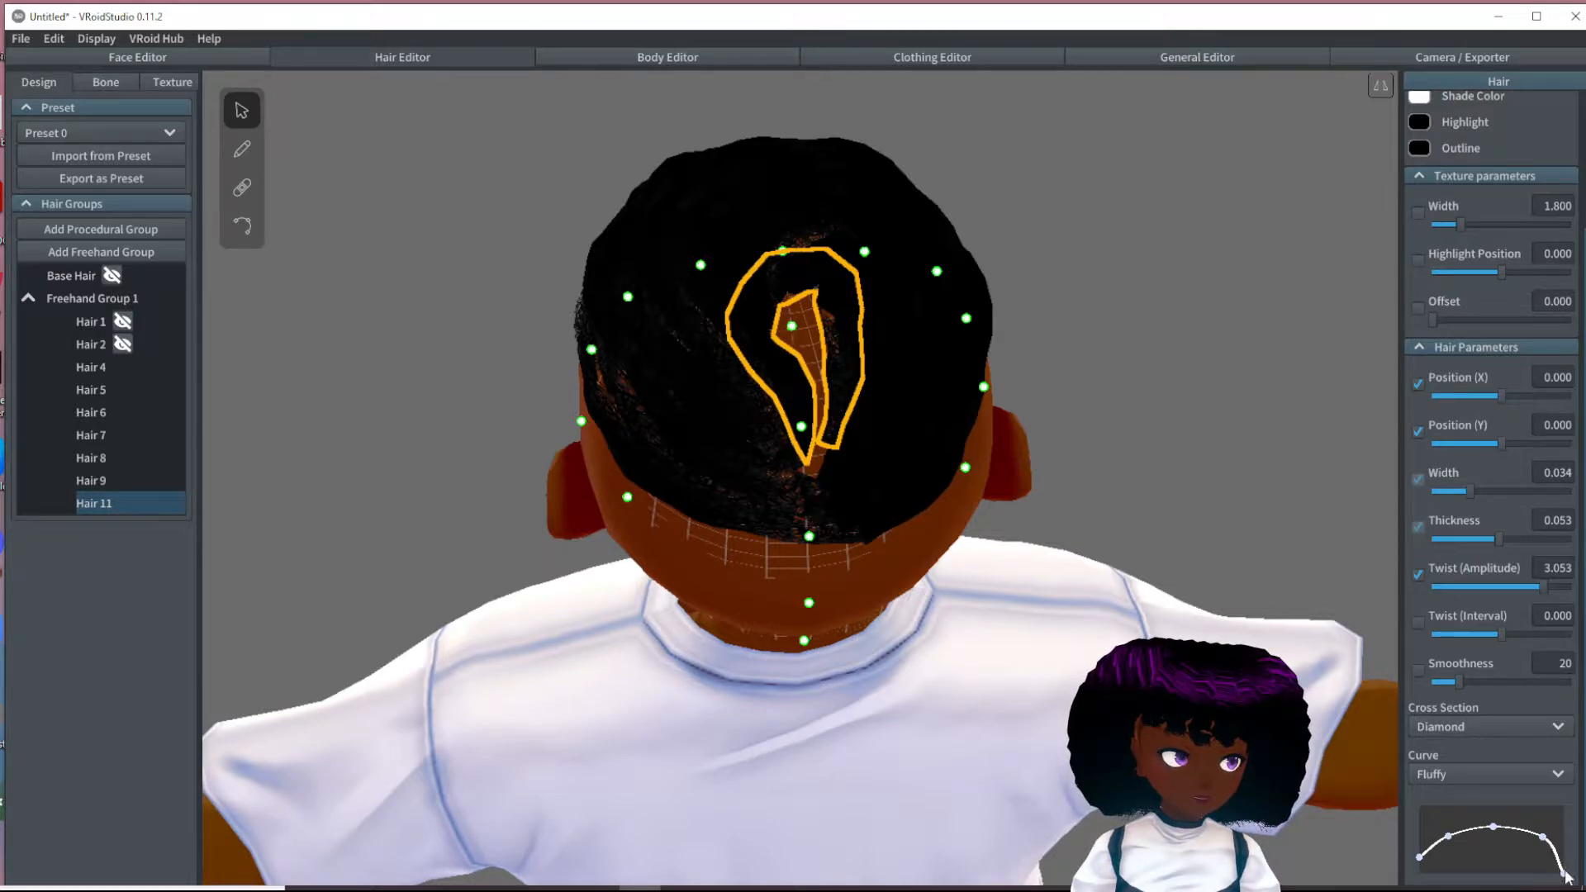
pyautogui.moveTo(1568, 877); pyautogui.dragTo(1562, 859)
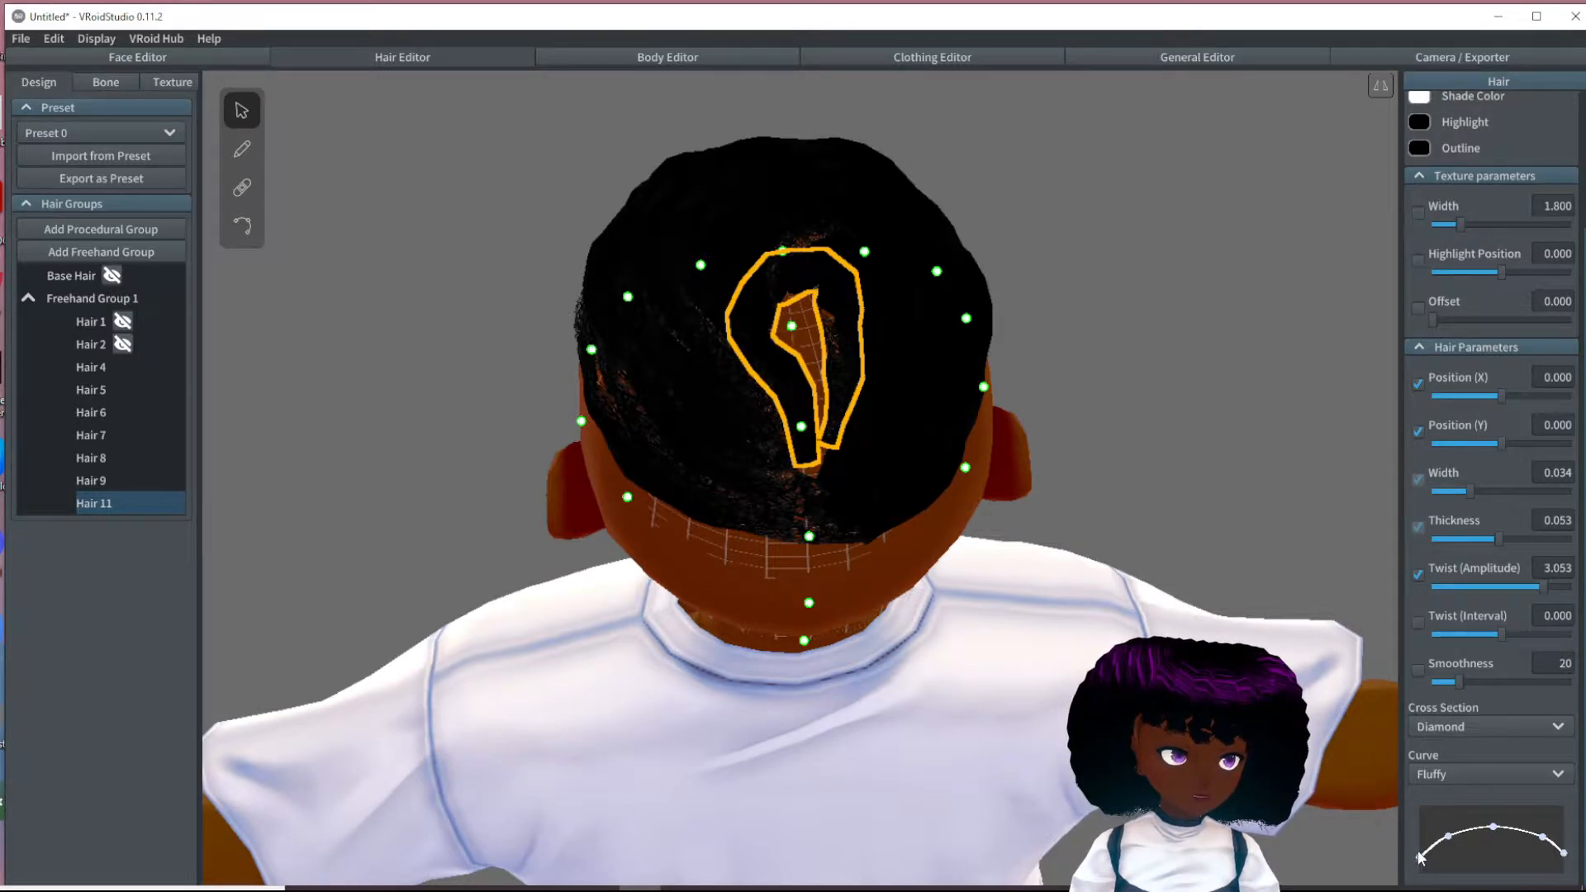
pyautogui.moveTo(1421, 857); pyautogui.dragTo(1447, 838)
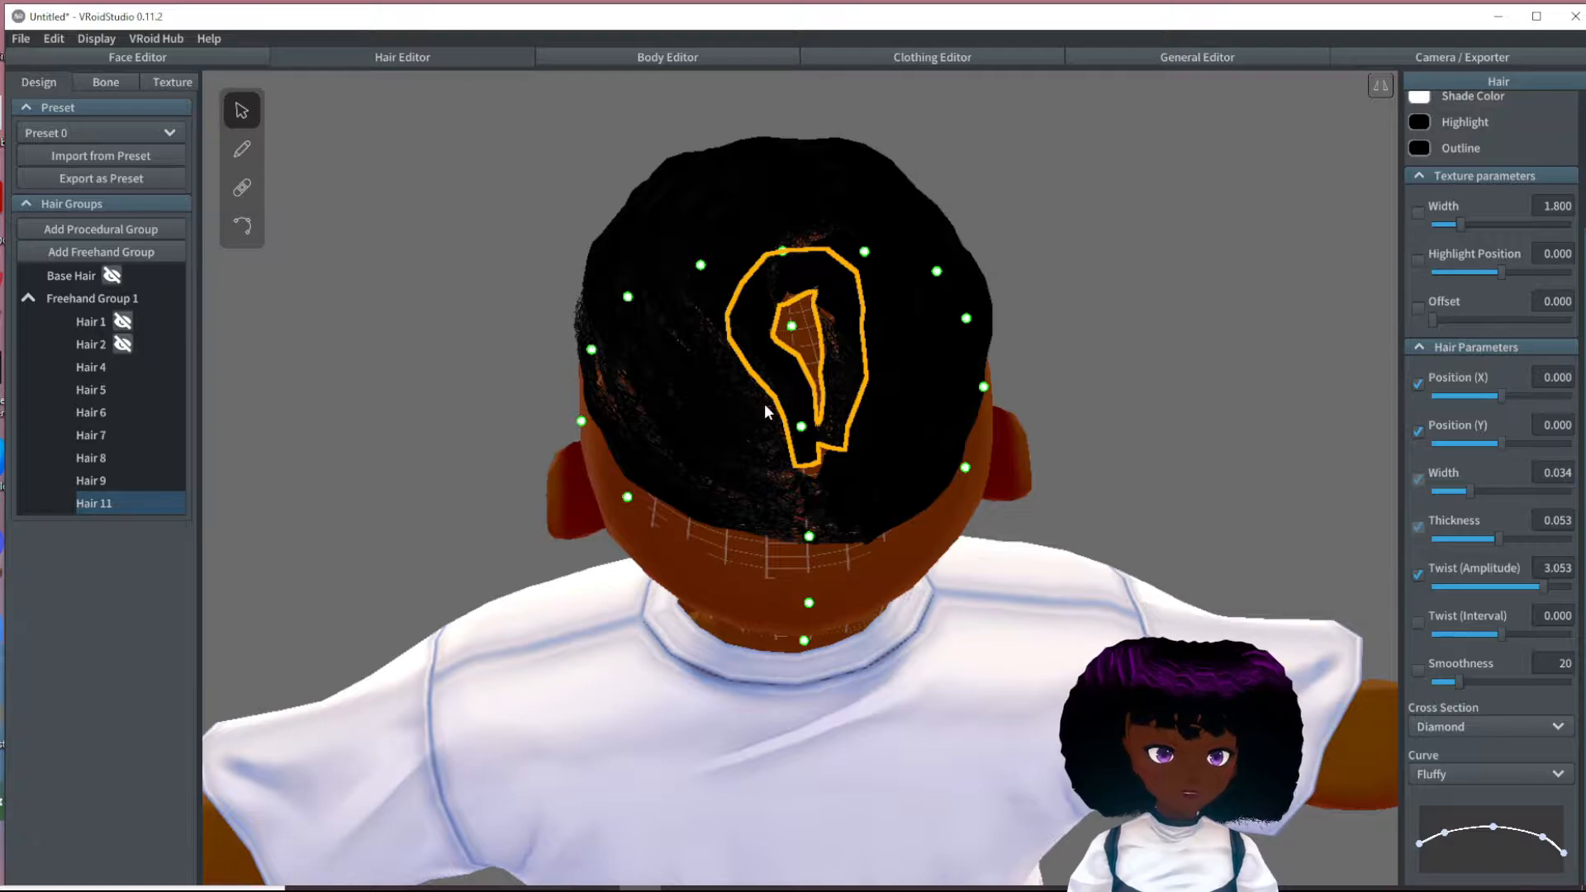
pyautogui.click(242, 225)
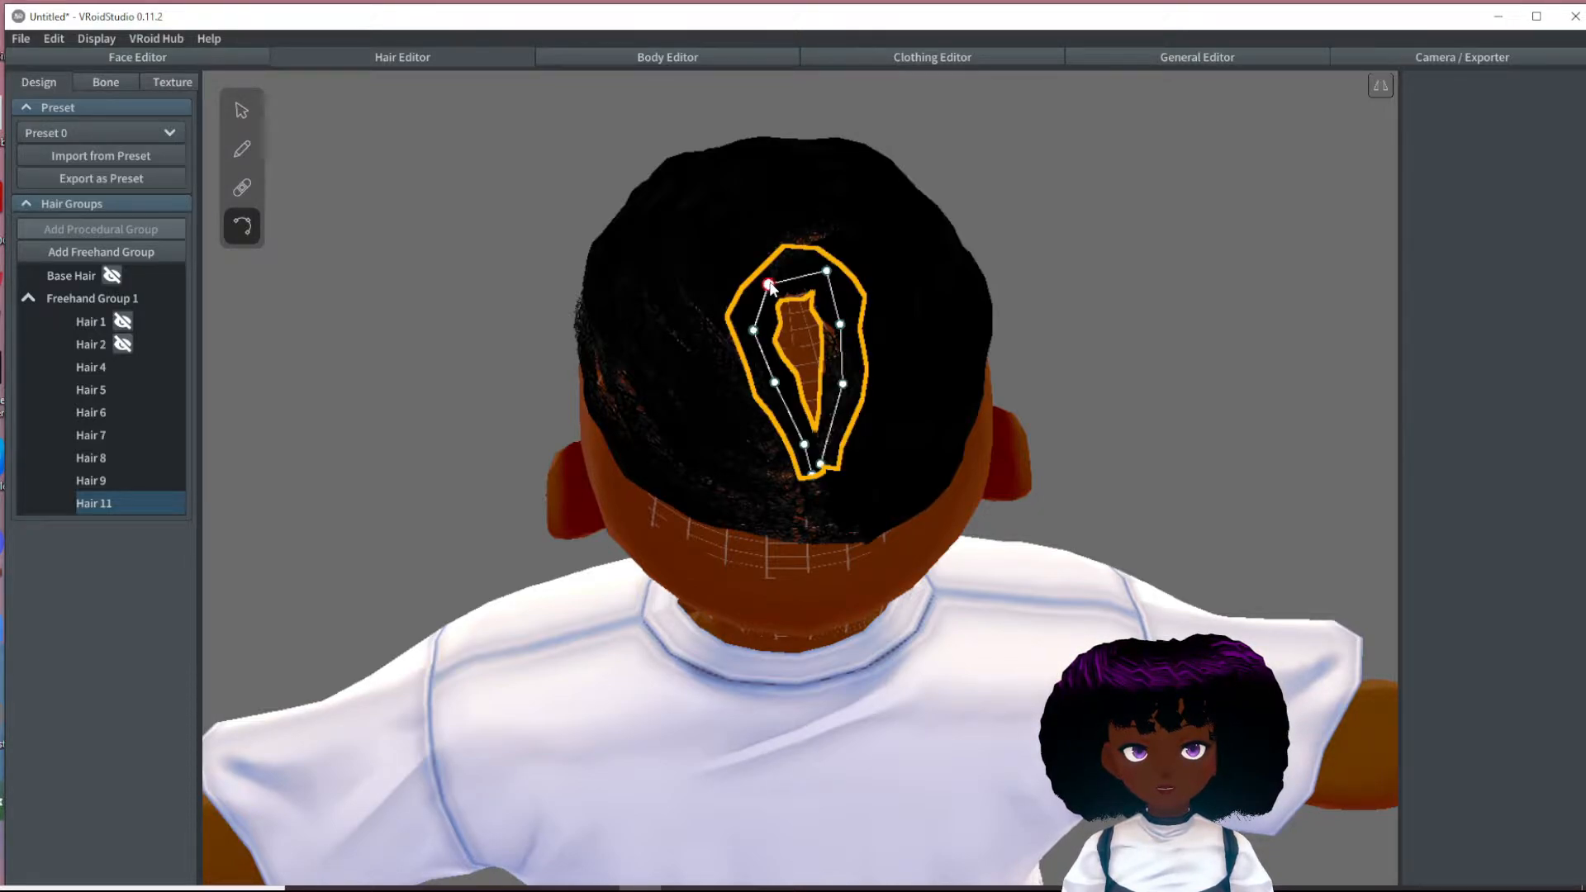
# - Broaden both ends of the hair brush's Fluffy curve and draw a strand down the remaining central scalp gap
pyautogui.click(242, 149)
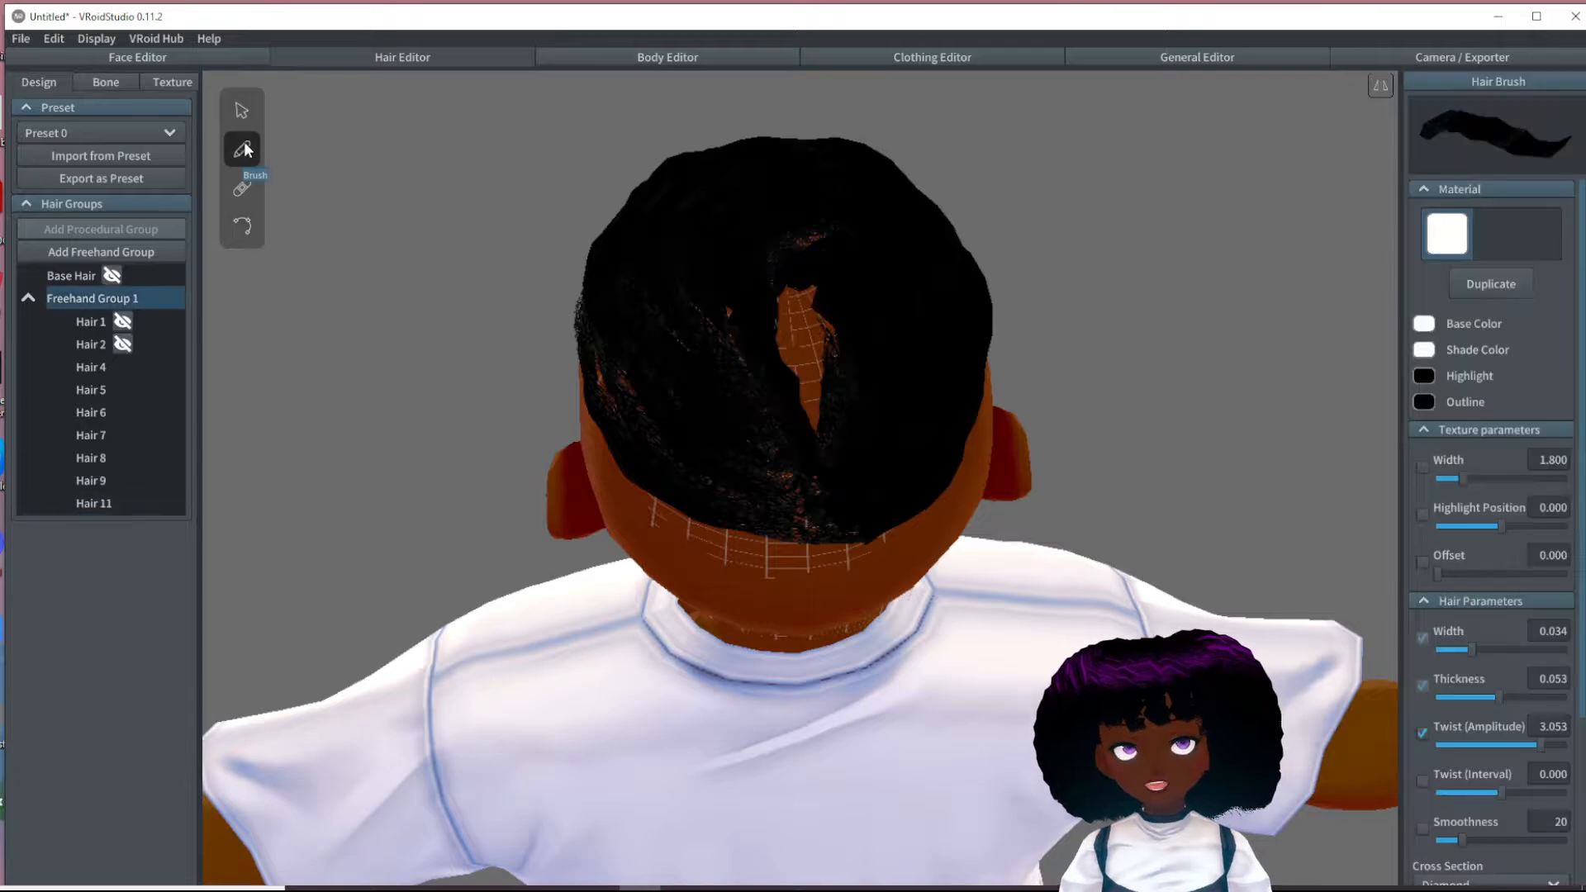
pyautogui.scroll(-5, 1464, 831)
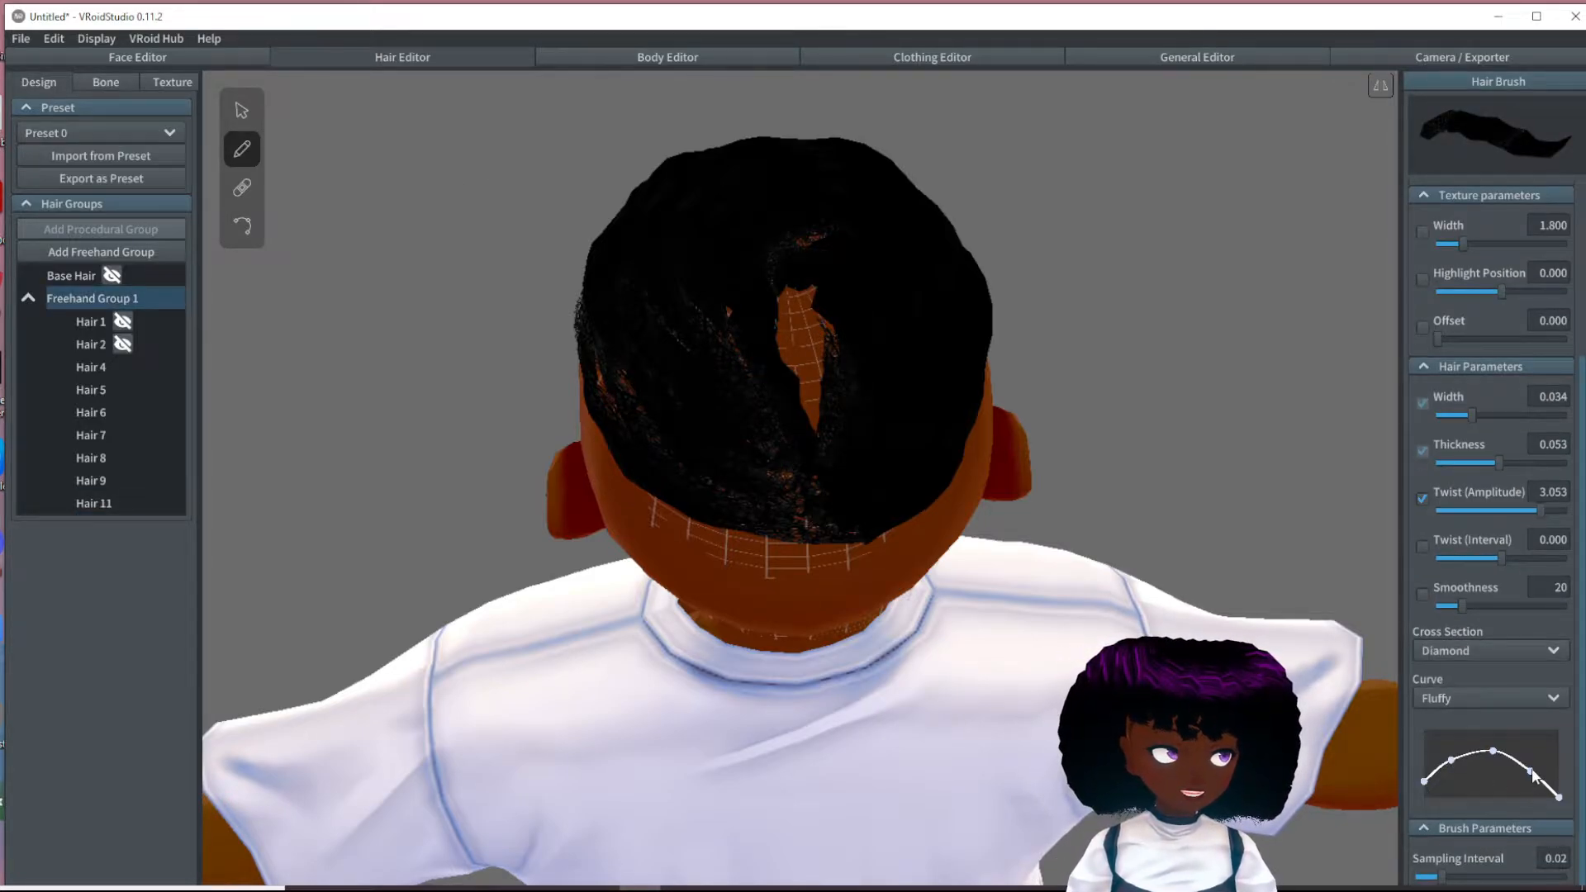
pyautogui.moveTo(1532, 770); pyautogui.dragTo(1559, 773)
pyautogui.moveTo(1425, 781); pyautogui.dragTo(1446, 754)
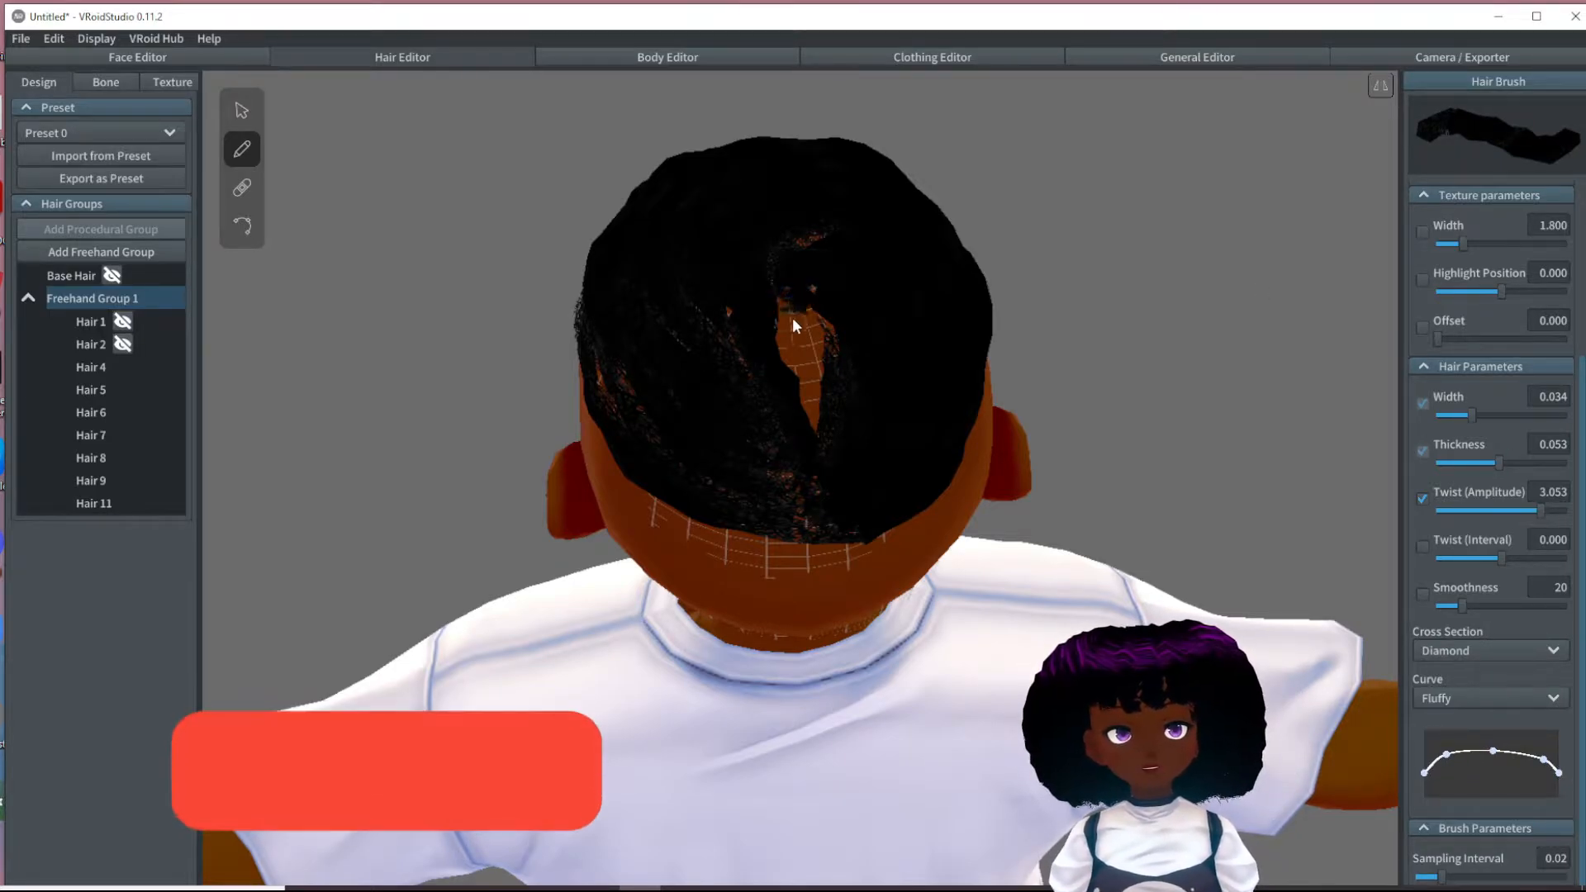
pyautogui.moveTo(791, 317); pyautogui.dragTo(812, 448)
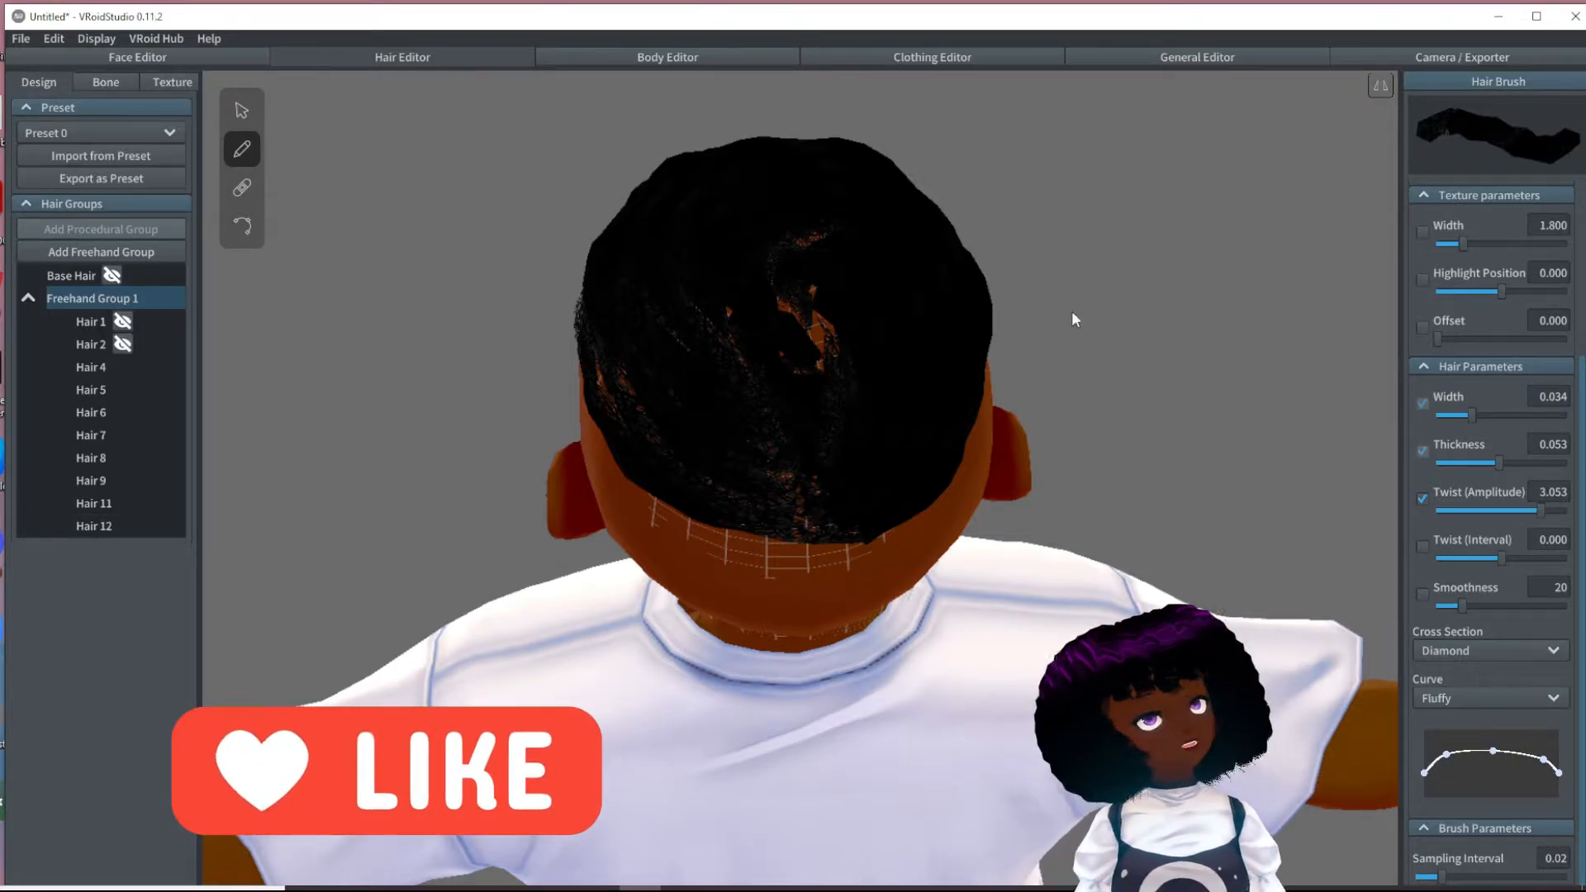
# - Shift the control points of the newly drawn central strand so that it covers the exposed scalp
pyautogui.click(243, 110)
pyautogui.click(242, 225)
pyautogui.moveTo(794, 278); pyautogui.dragTo(793, 279)
pyautogui.moveTo(798, 362); pyautogui.dragTo(787, 339)
pyautogui.moveTo(805, 405); pyautogui.dragTo(808, 380)
pyautogui.moveTo(813, 450); pyautogui.dragTo(818, 435)
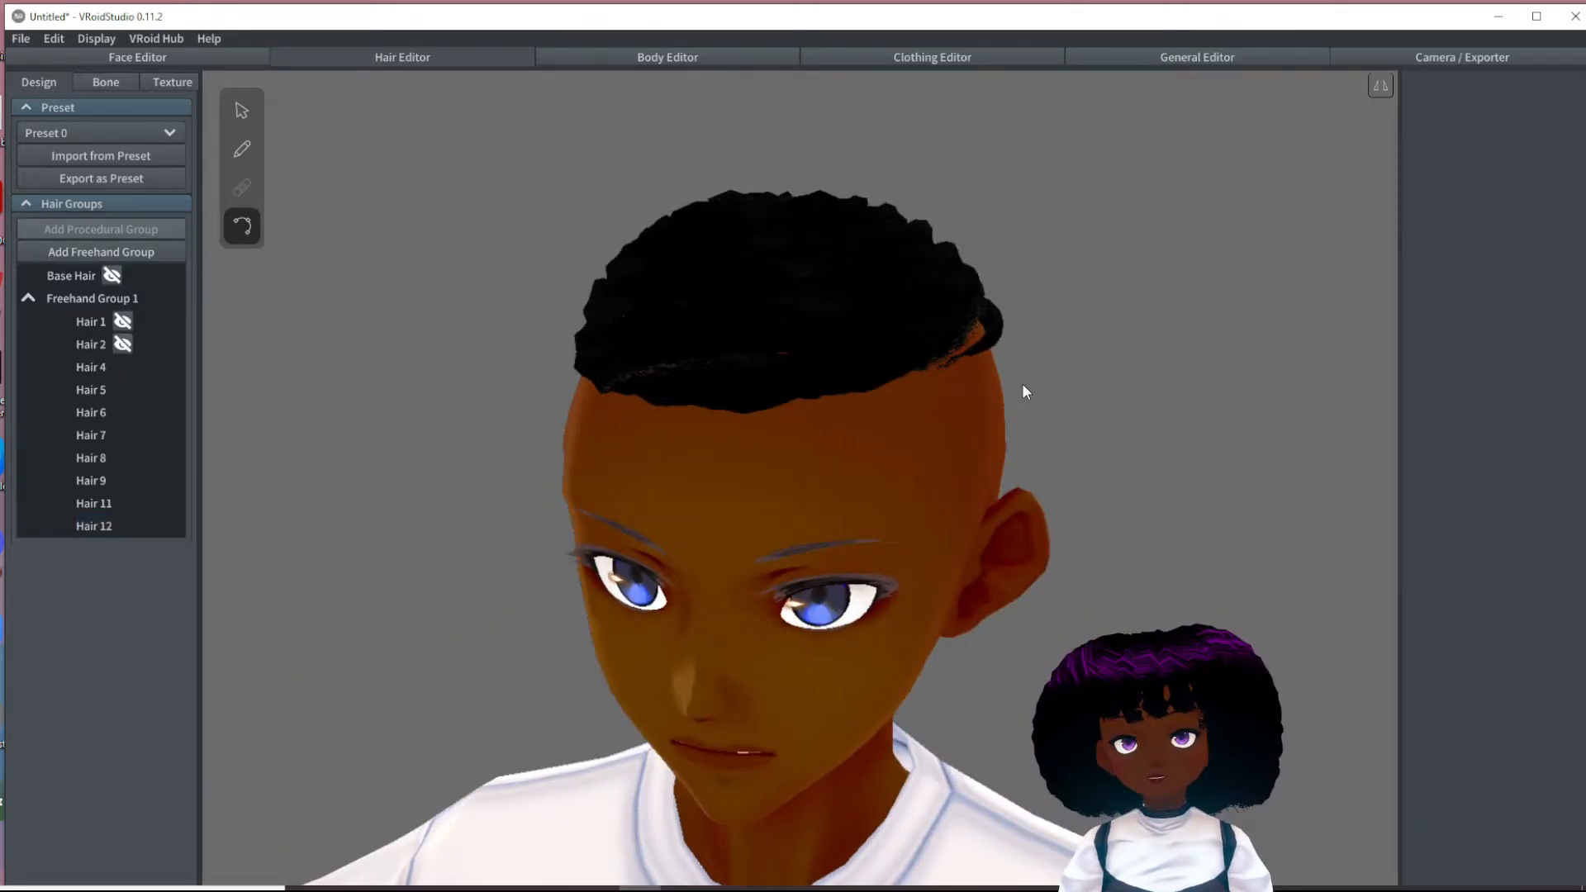
# - Paint black strokes over the transparent side edges of the hair texture's upper layer
pyautogui.moveTo(1023, 383); pyautogui.dragTo(1197, 436, button='right')
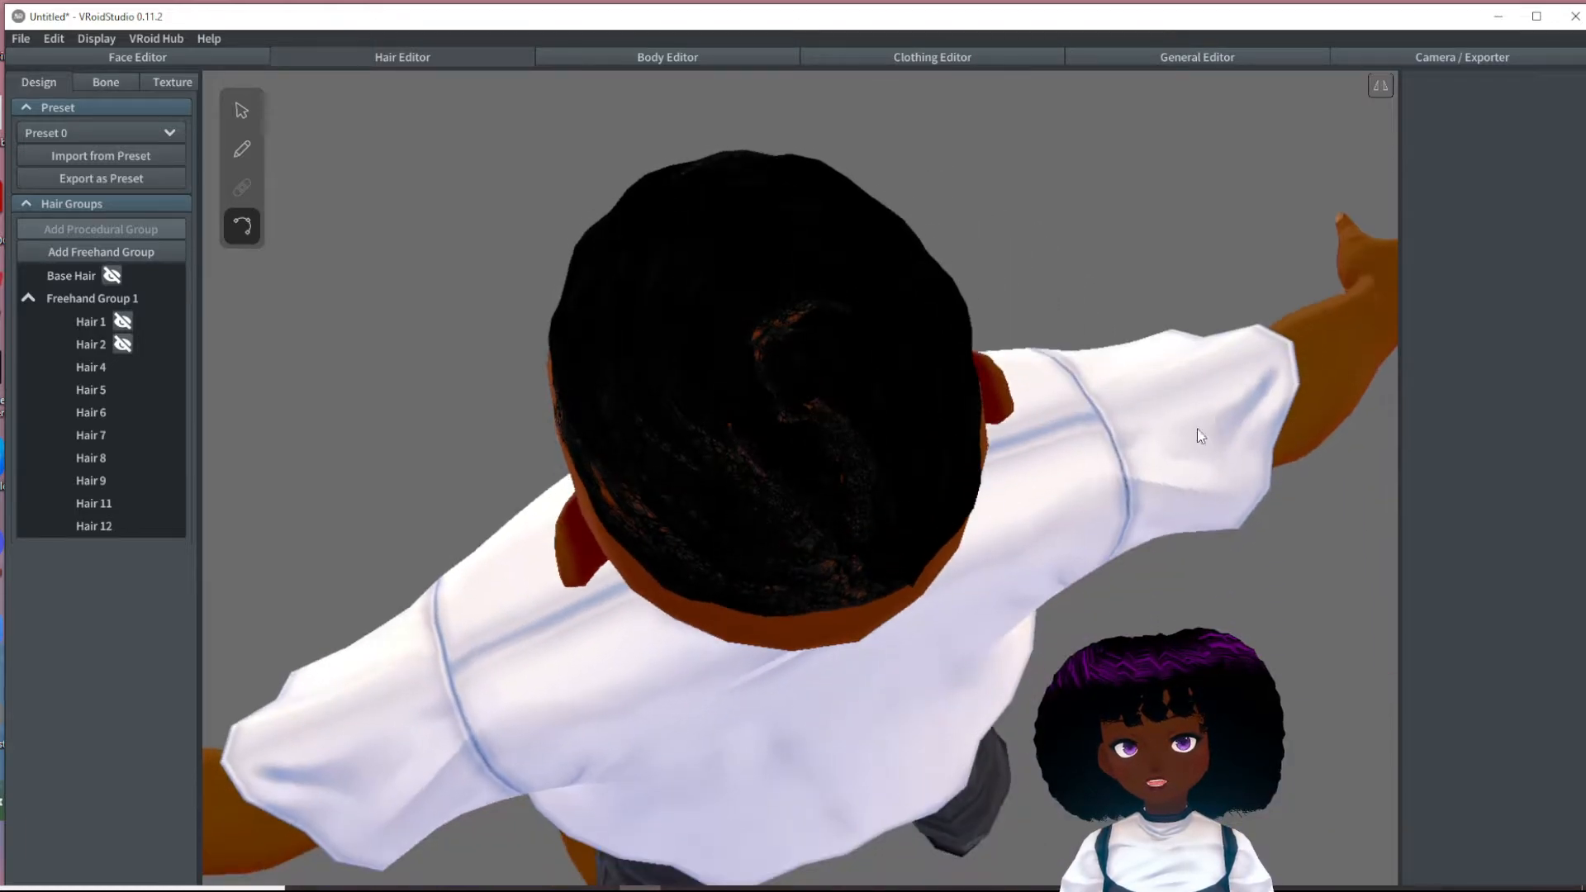
pyautogui.click(170, 83)
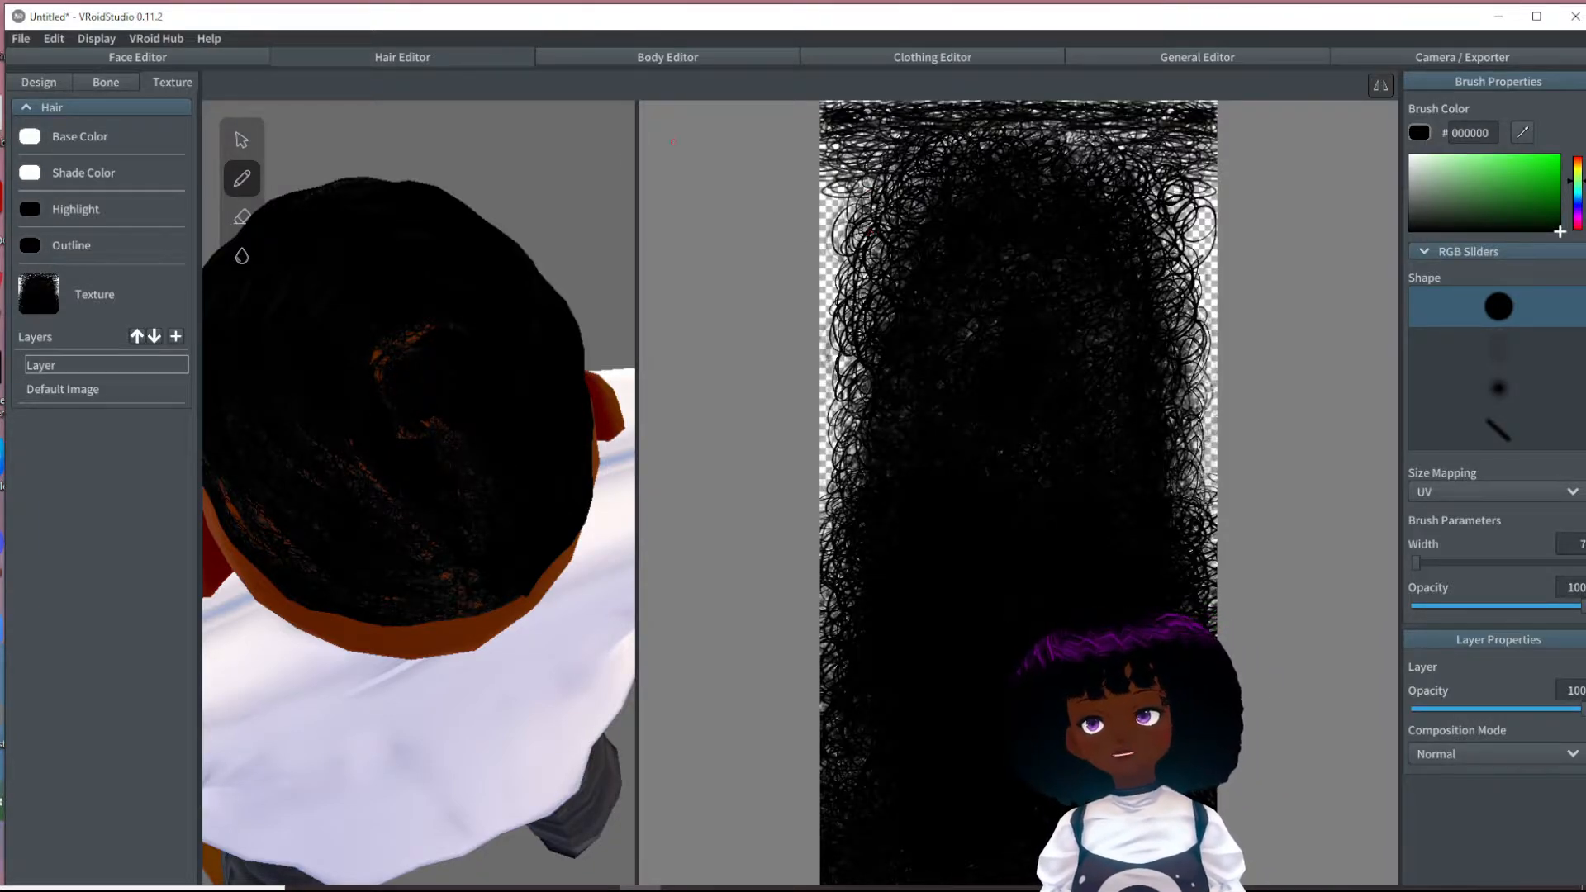
pyautogui.moveTo(849, 166)
pyautogui.mouseDown()
pyautogui.moveTo(826, 331)
pyautogui.moveTo(841, 457)
pyautogui.moveTo(825, 470)
pyautogui.moveTo(875, 430)
pyautogui.mouseUp()
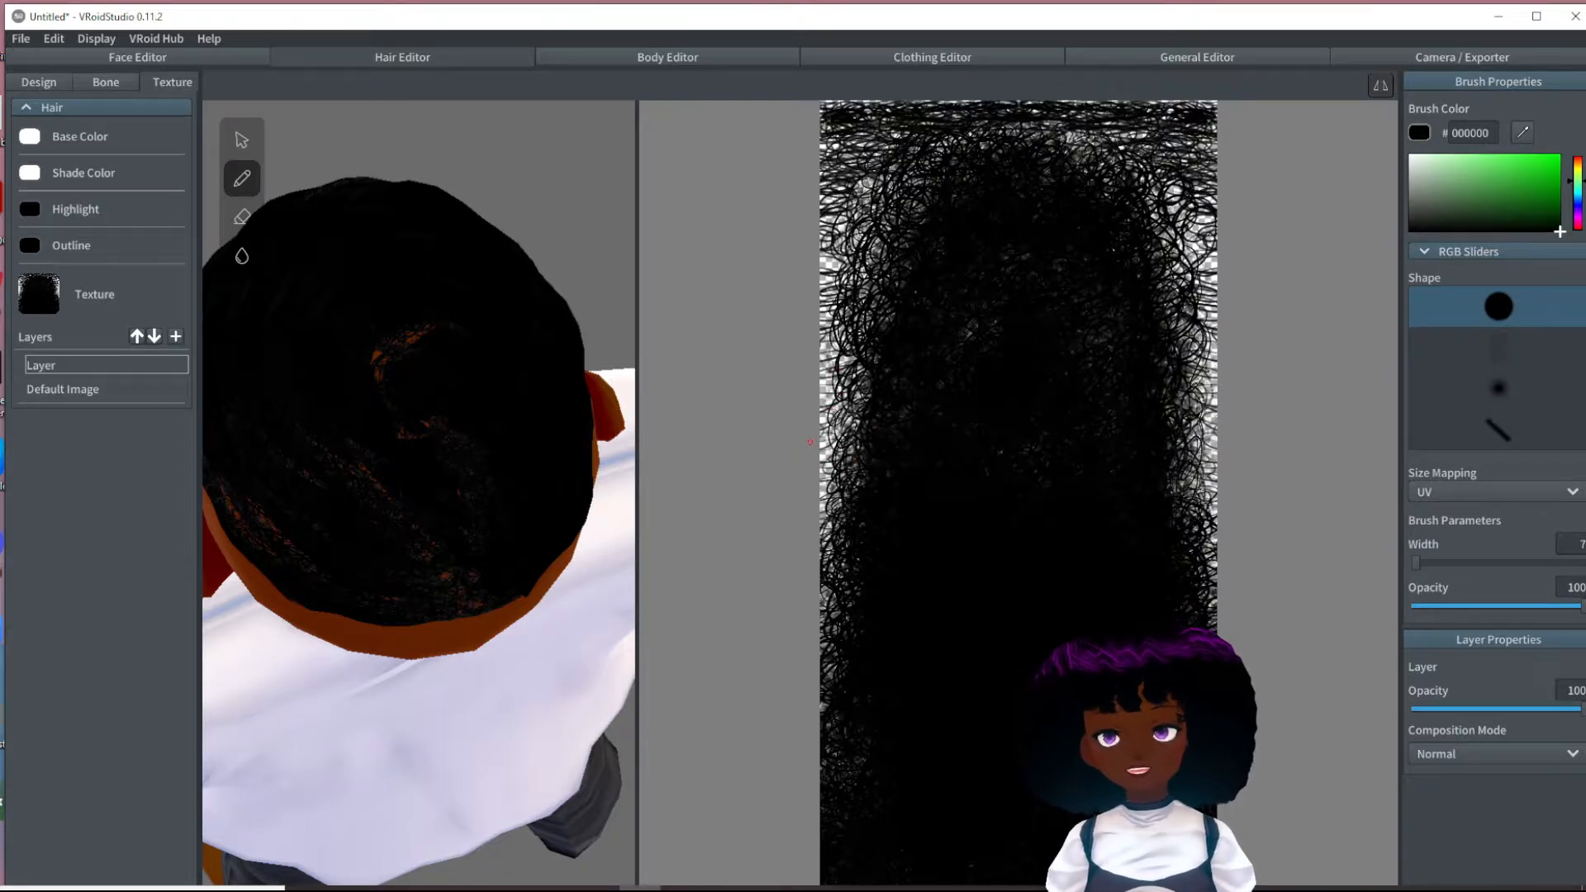
# - Import the coilhair-transparentbottom image into the upper hair texture layer and check the hair from the back and sides
pyautogui.rightClick(108, 376)
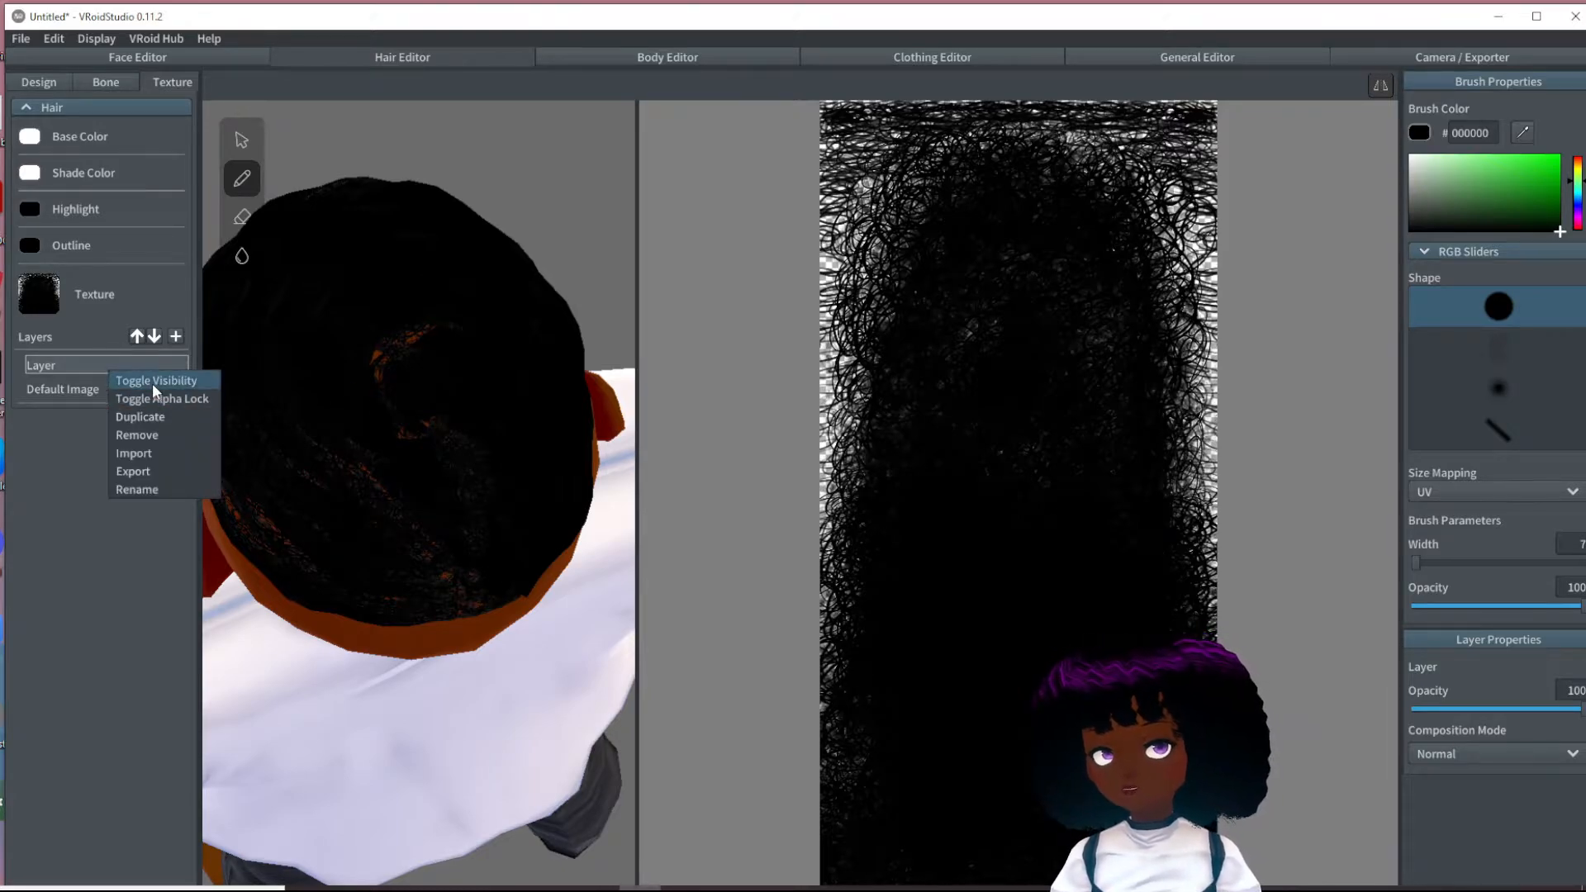
pyautogui.click(136, 461)
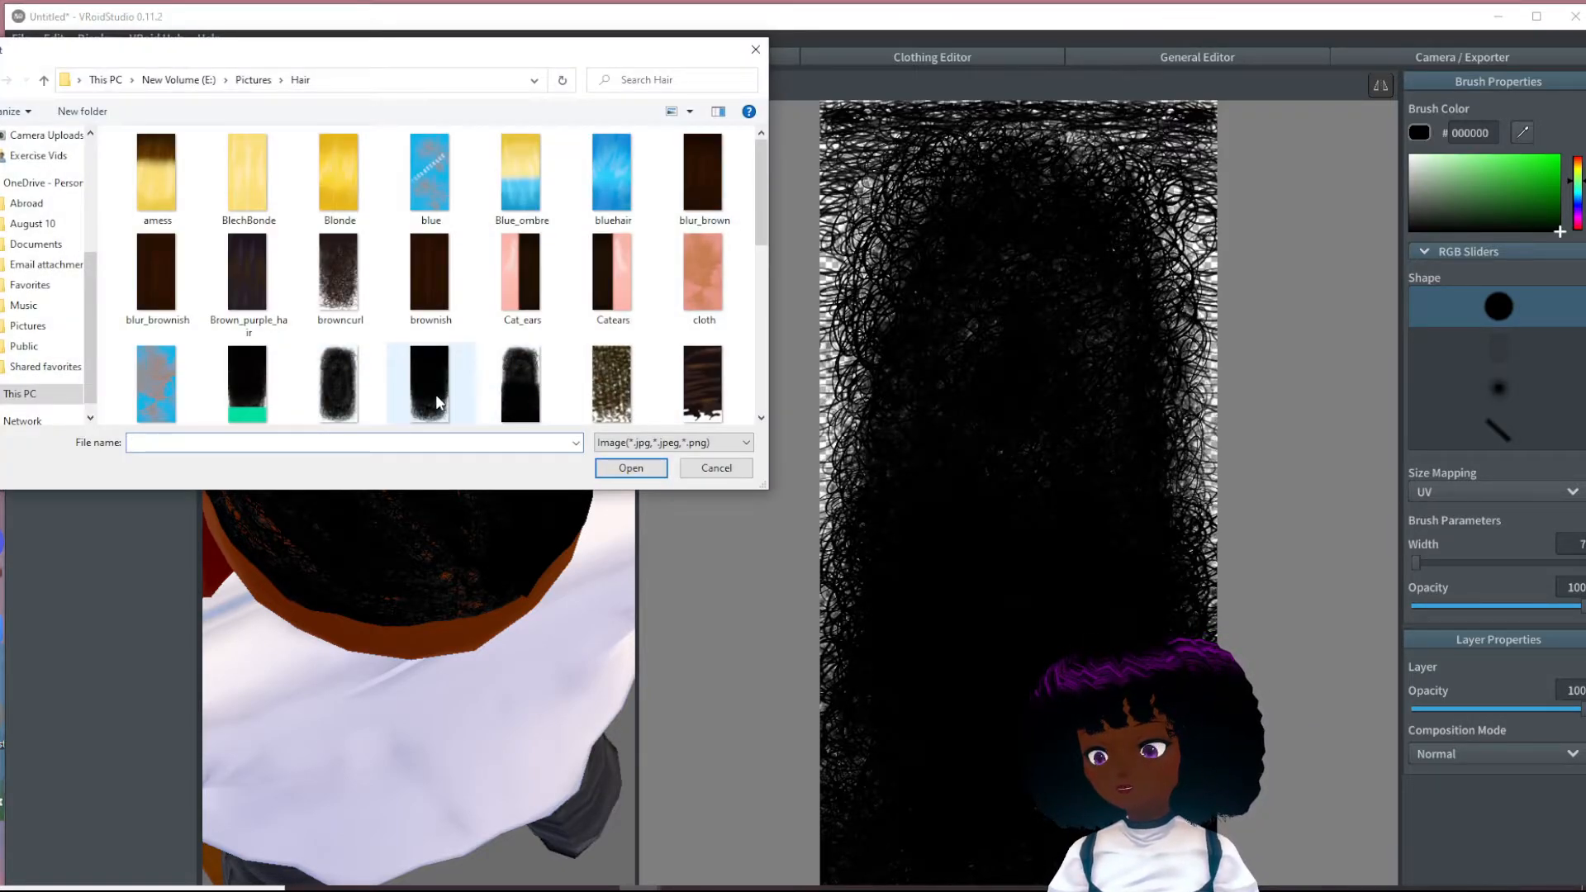
pyautogui.click(357, 403)
pyautogui.click(431, 364)
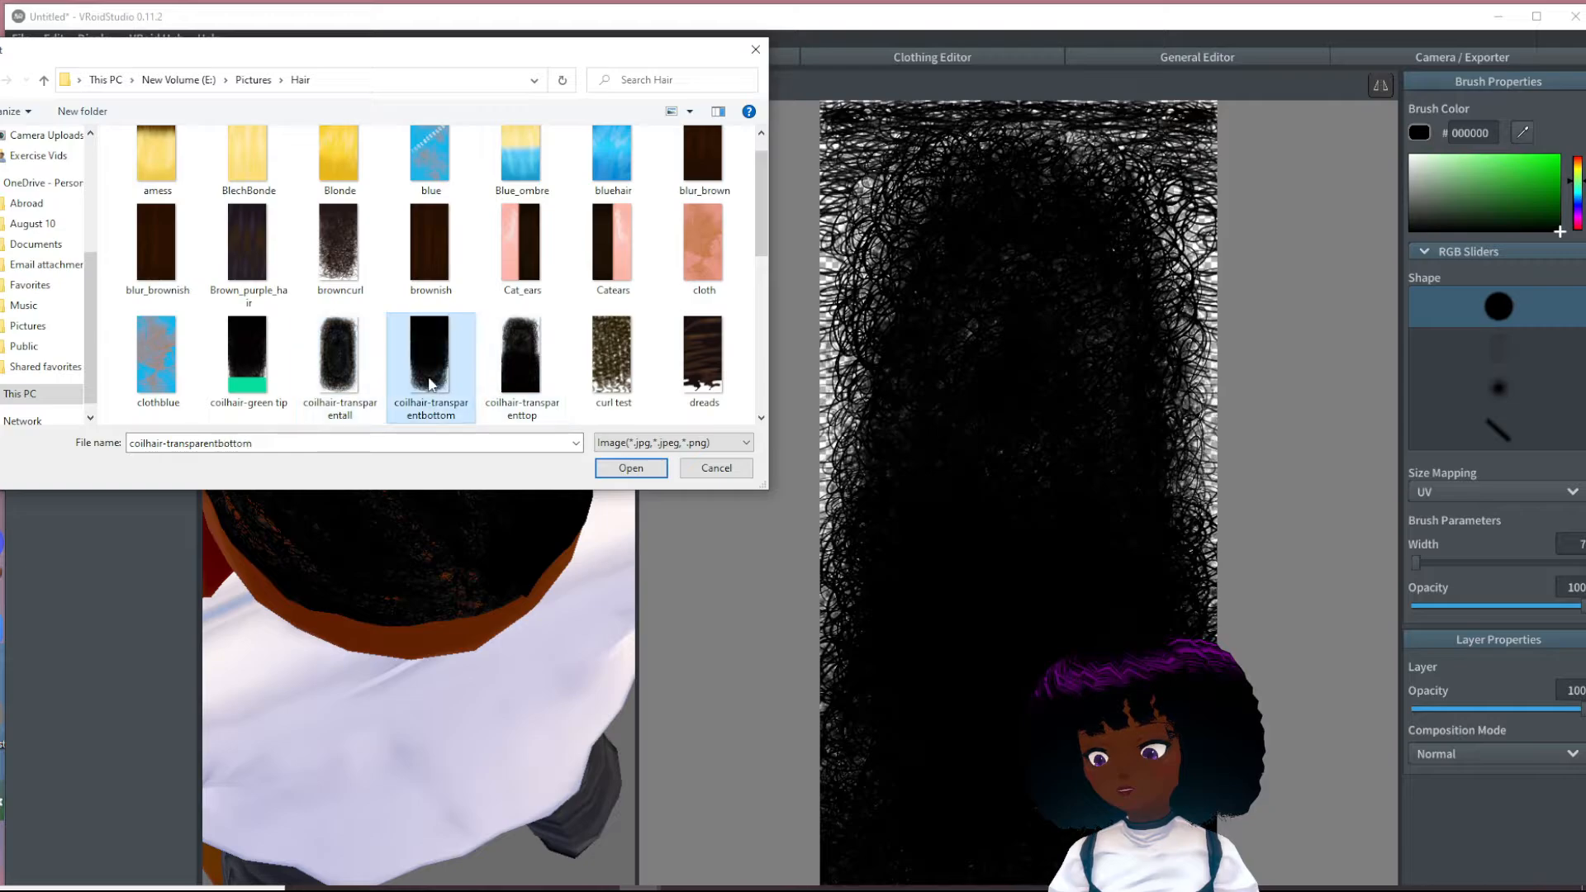
pyautogui.click(636, 467)
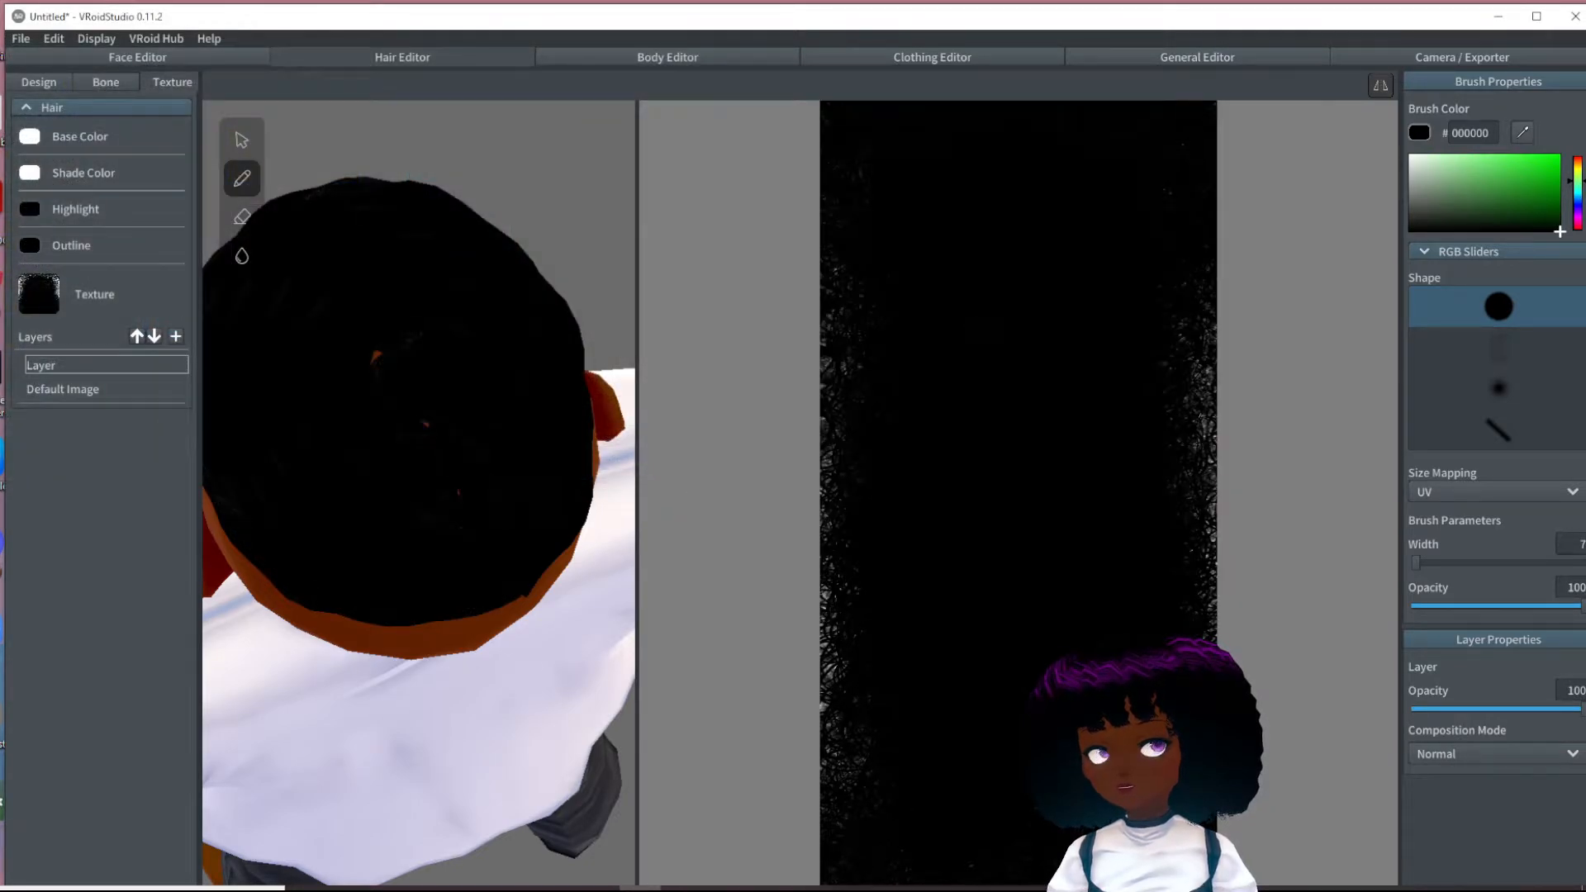
pyautogui.moveTo(602, 586); pyautogui.dragTo(192, 546, button='right')
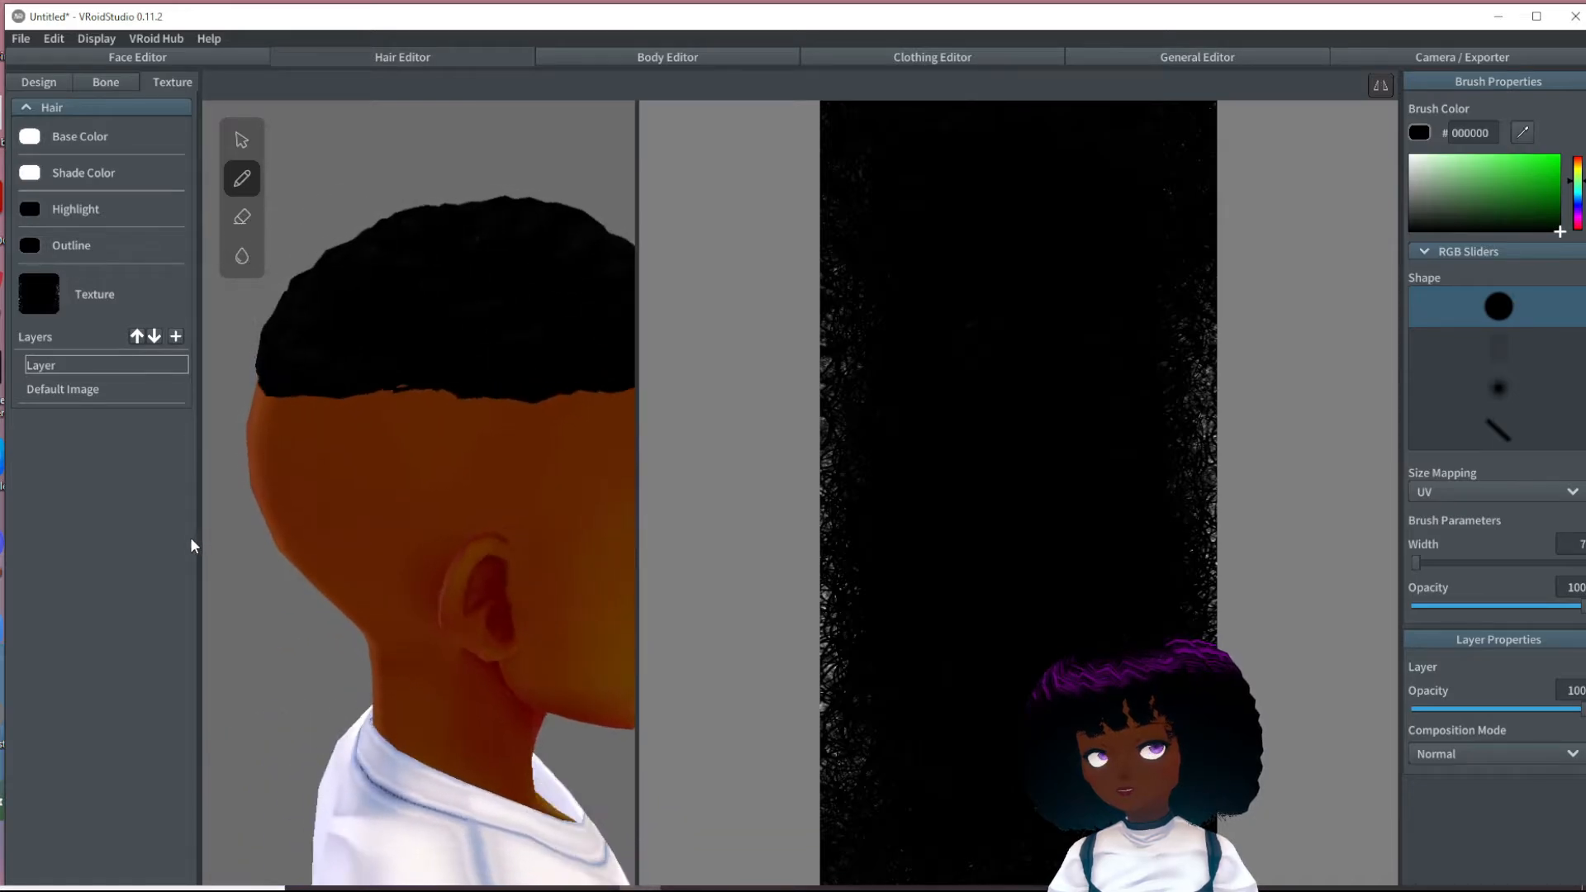
pyautogui.moveTo(382, 533); pyautogui.dragTo(333, 532, button='right')
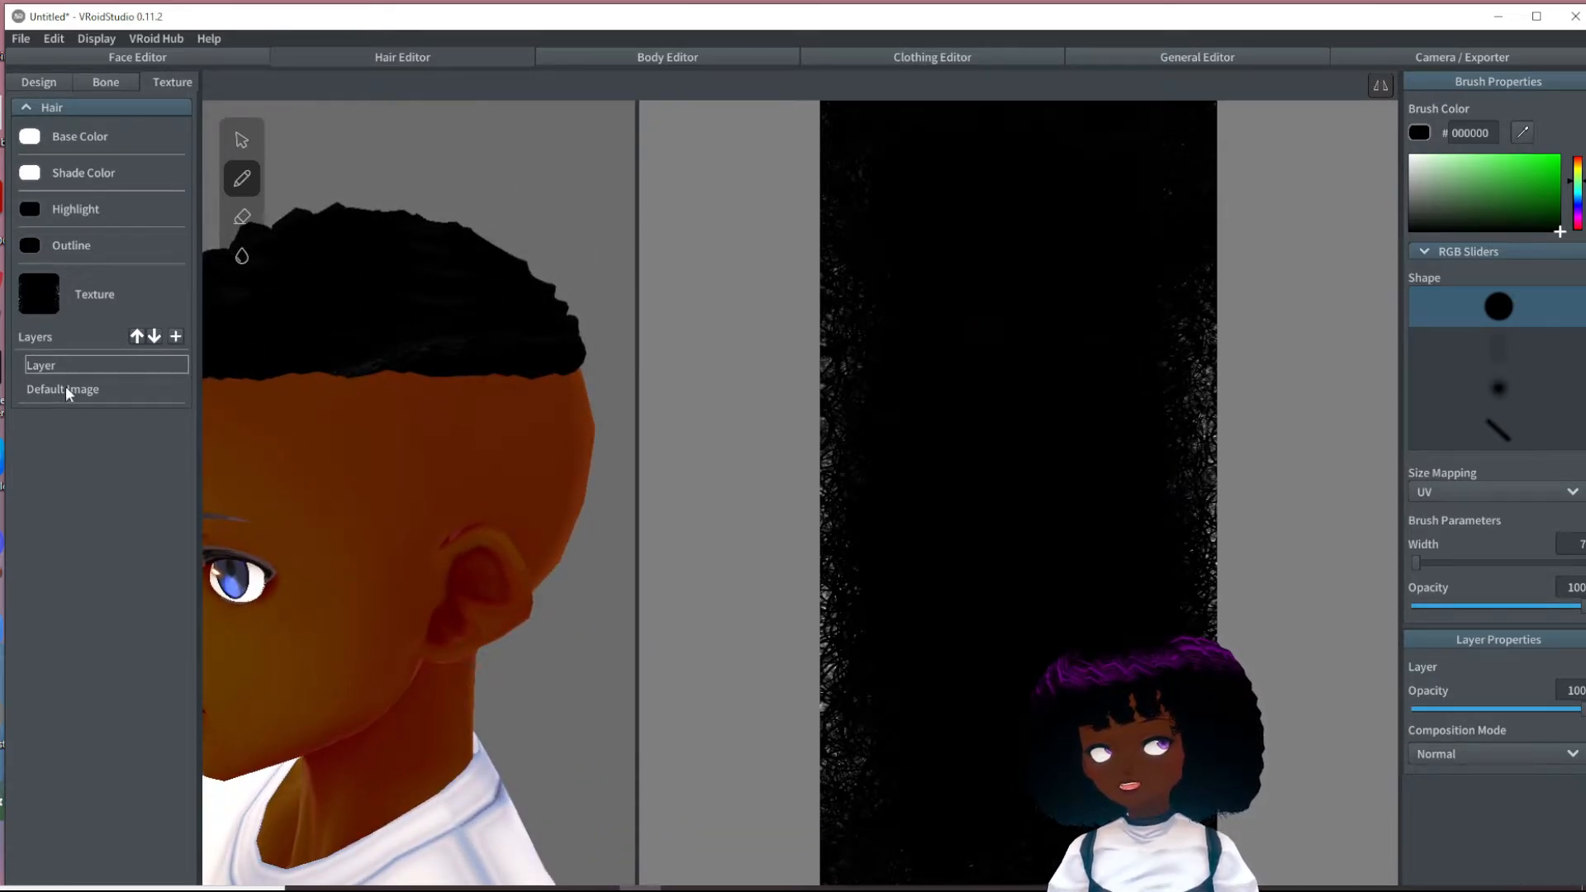
# - Replace the upper hair texture layer's image by importing the coil hair texture with transparent curls at its top
pyautogui.rightClick(85, 373)
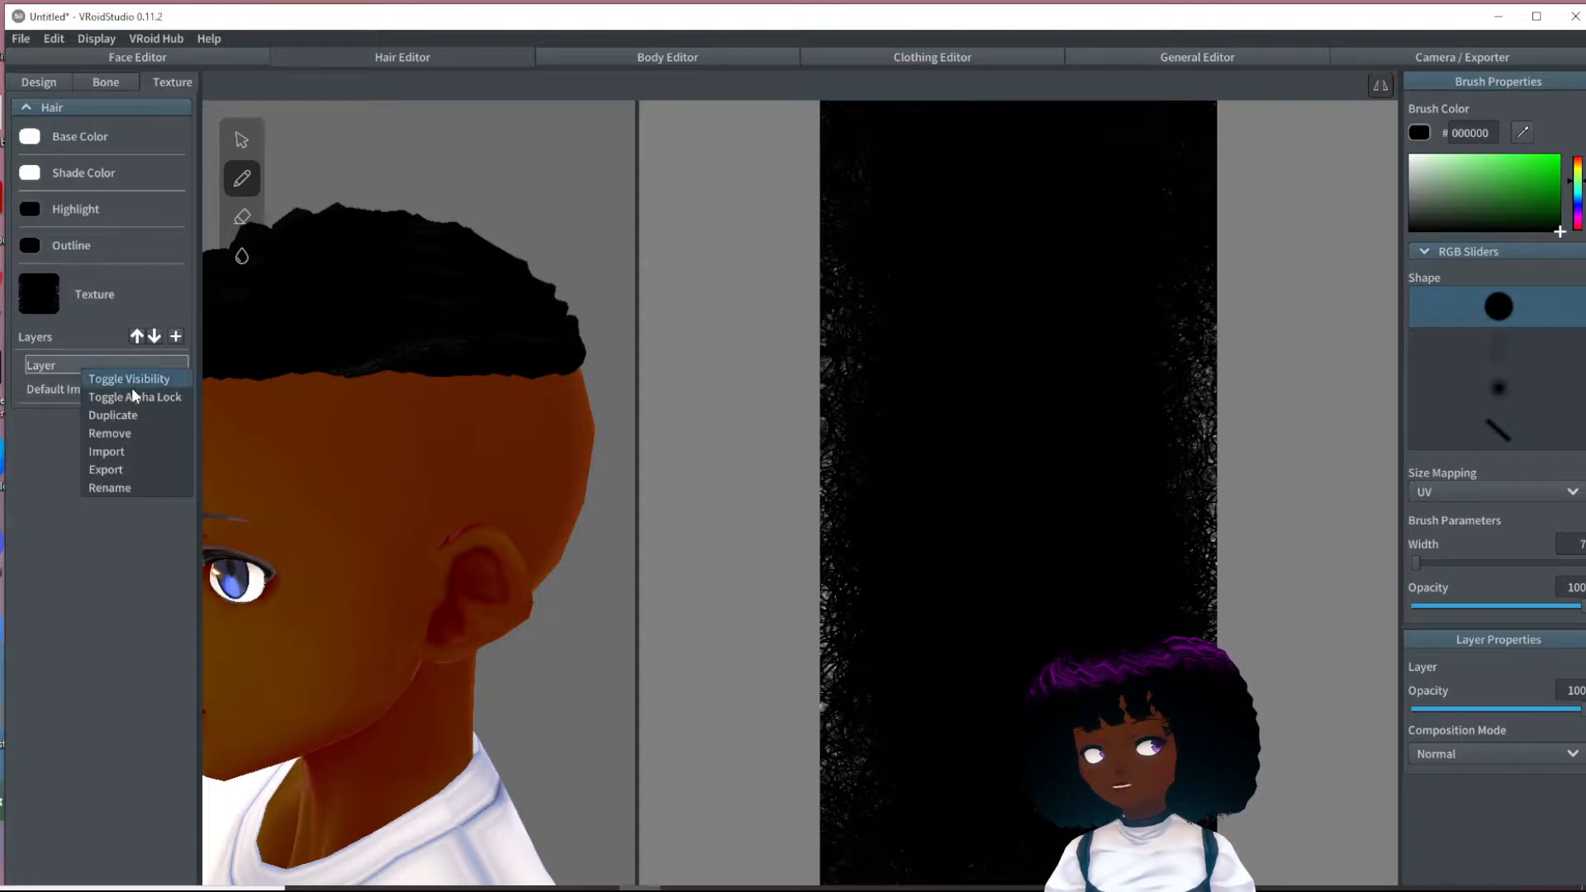
pyautogui.click(124, 453)
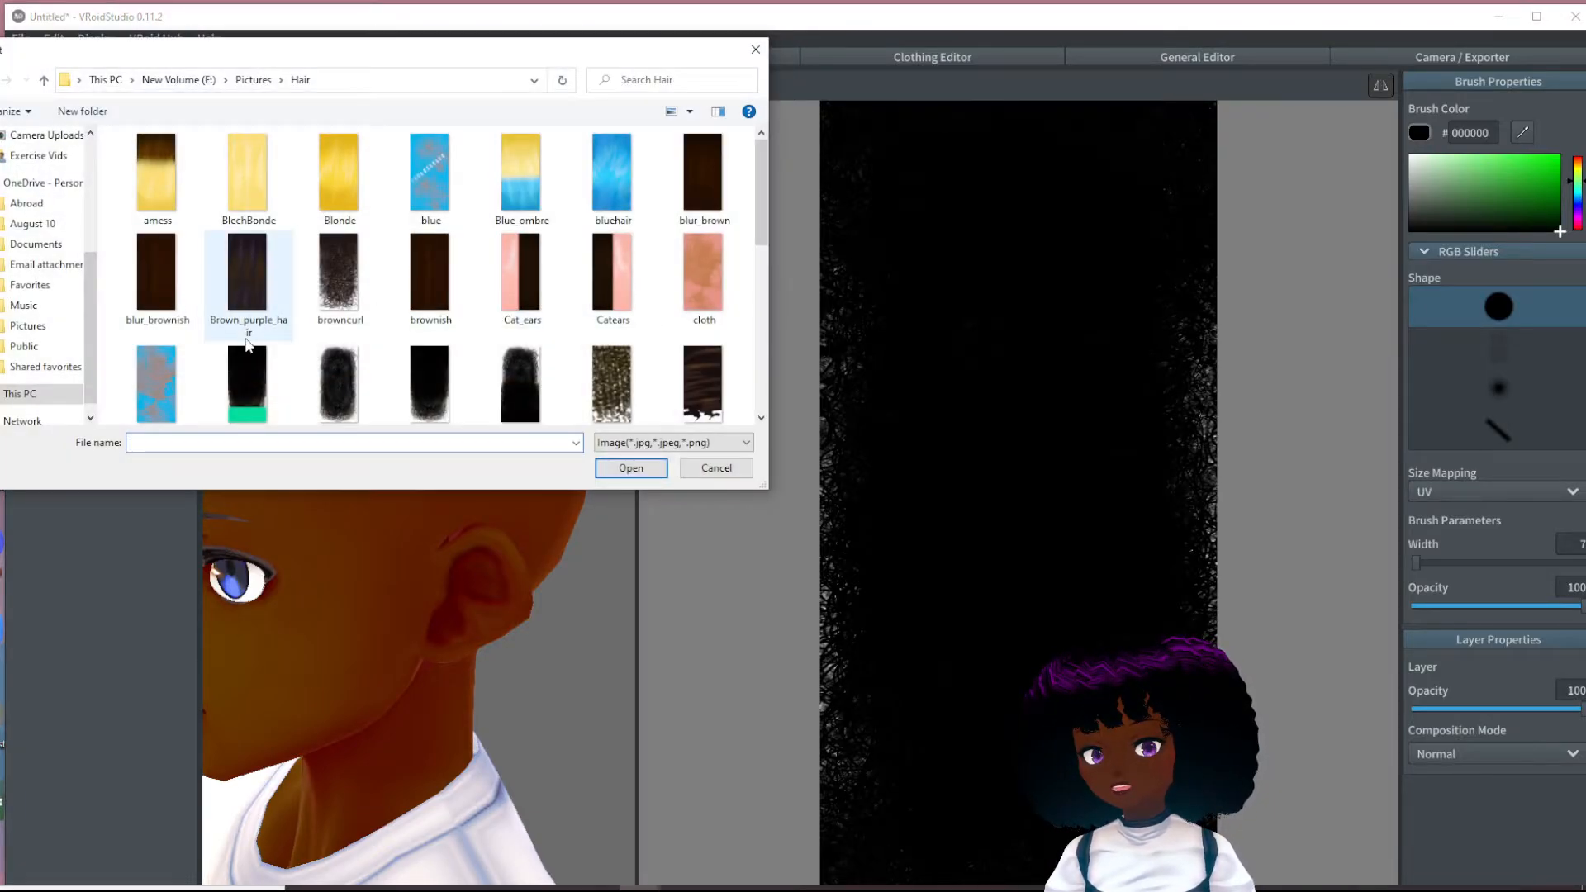
pyautogui.click(355, 397)
pyautogui.click(652, 471)
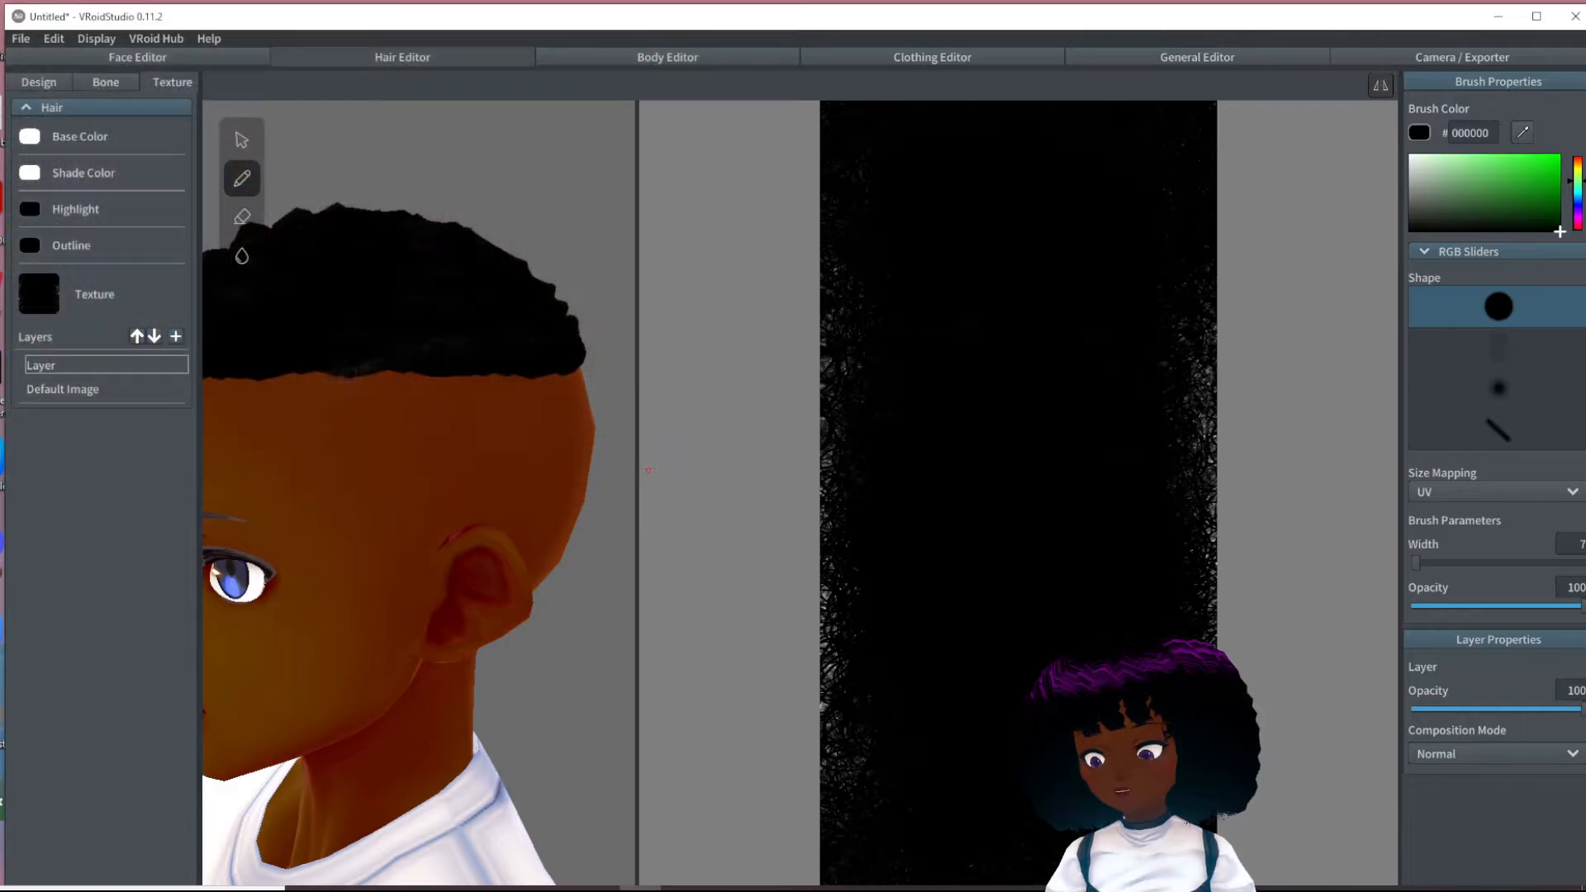
# - Check the texture on the back of the head and paint black strokes across the transparent upper edge of the layer
pyautogui.scroll(-2, 537, 494)
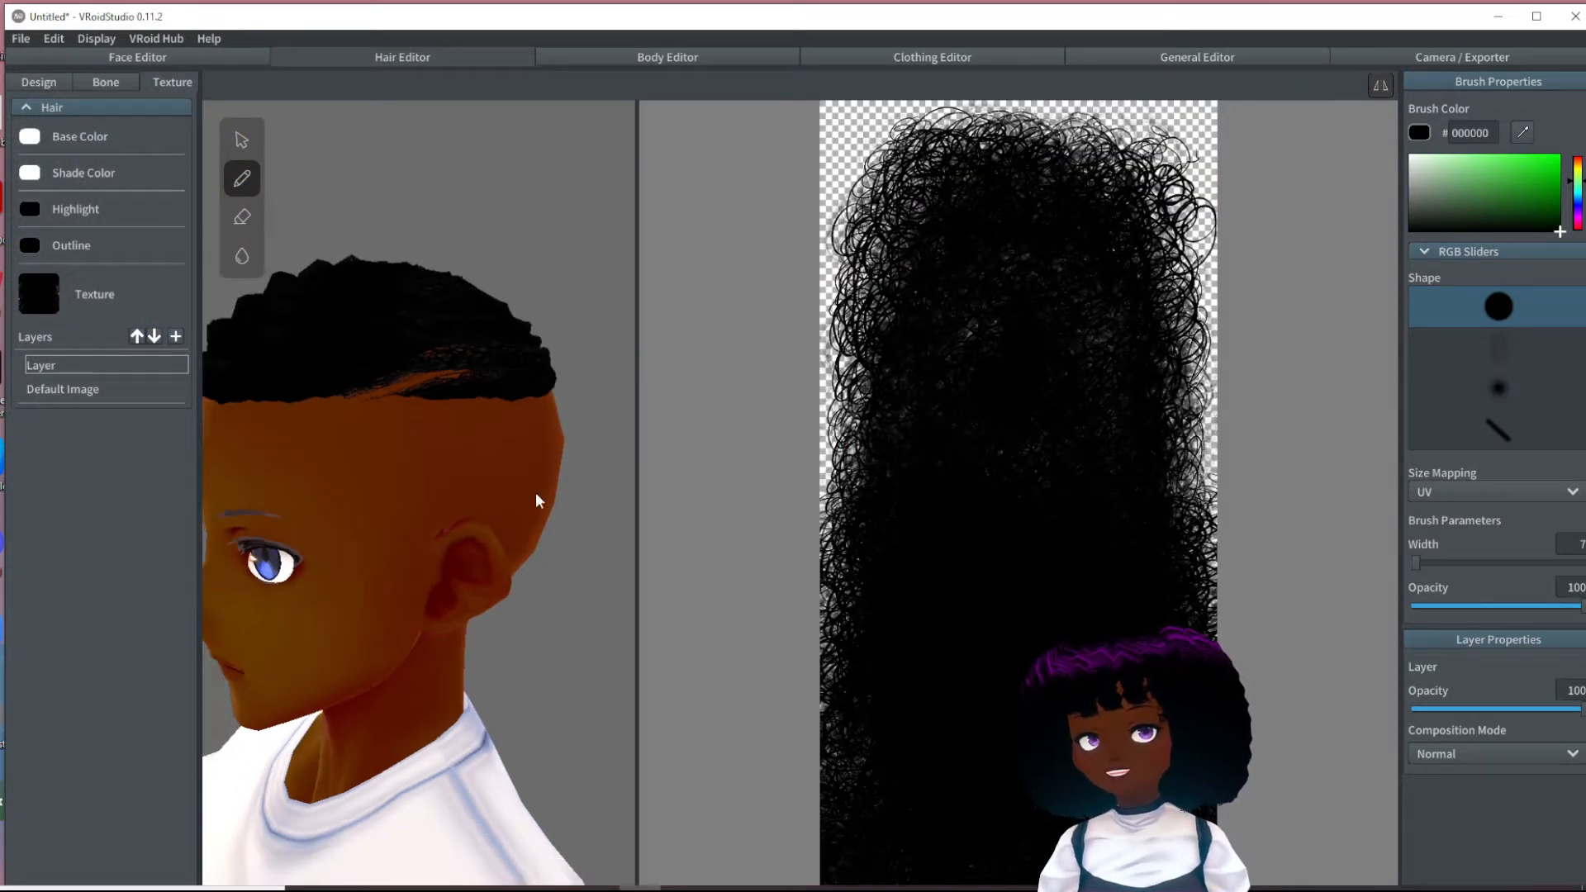
pyautogui.moveTo(535, 493); pyautogui.dragTo(461, 509, button='right')
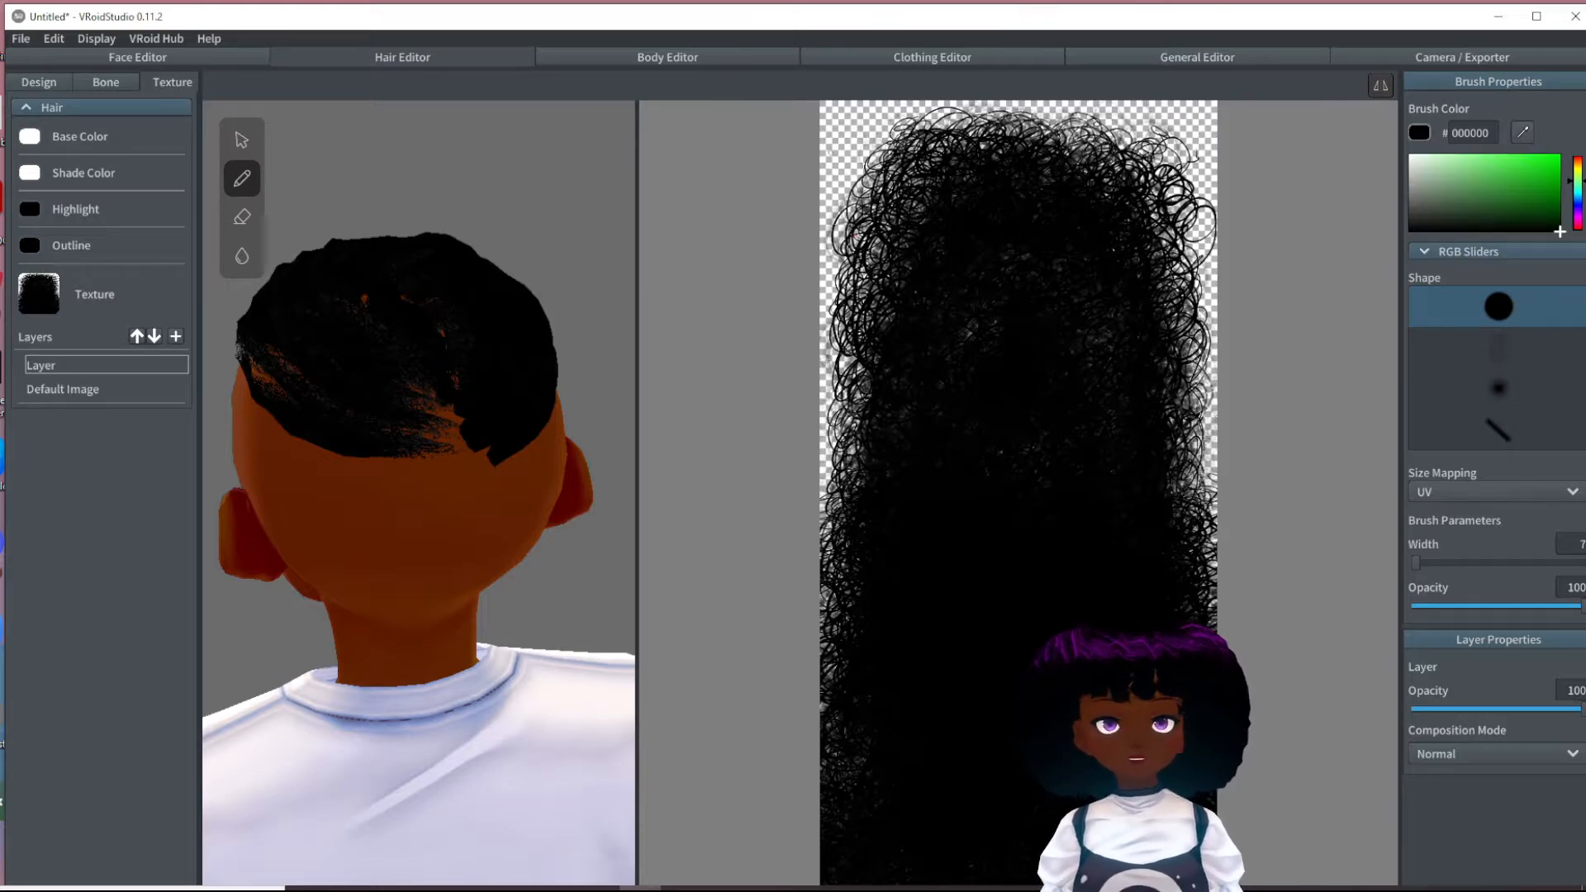
pyautogui.moveTo(868, 104)
pyautogui.mouseDown()
pyautogui.moveTo(909, 128)
pyautogui.moveTo(852, 147)
pyautogui.moveTo(863, 153)
pyautogui.moveTo(837, 178)
pyautogui.moveTo(852, 192)
pyautogui.moveTo(826, 211)
pyautogui.moveTo(839, 233)
pyautogui.moveTo(874, 206)
pyautogui.moveTo(855, 126)
pyautogui.moveTo(876, 132)
pyautogui.moveTo(818, 122)
pyautogui.moveTo(846, 157)
pyautogui.moveTo(875, 128)
pyautogui.moveTo(822, 115)
pyautogui.mouseUp()
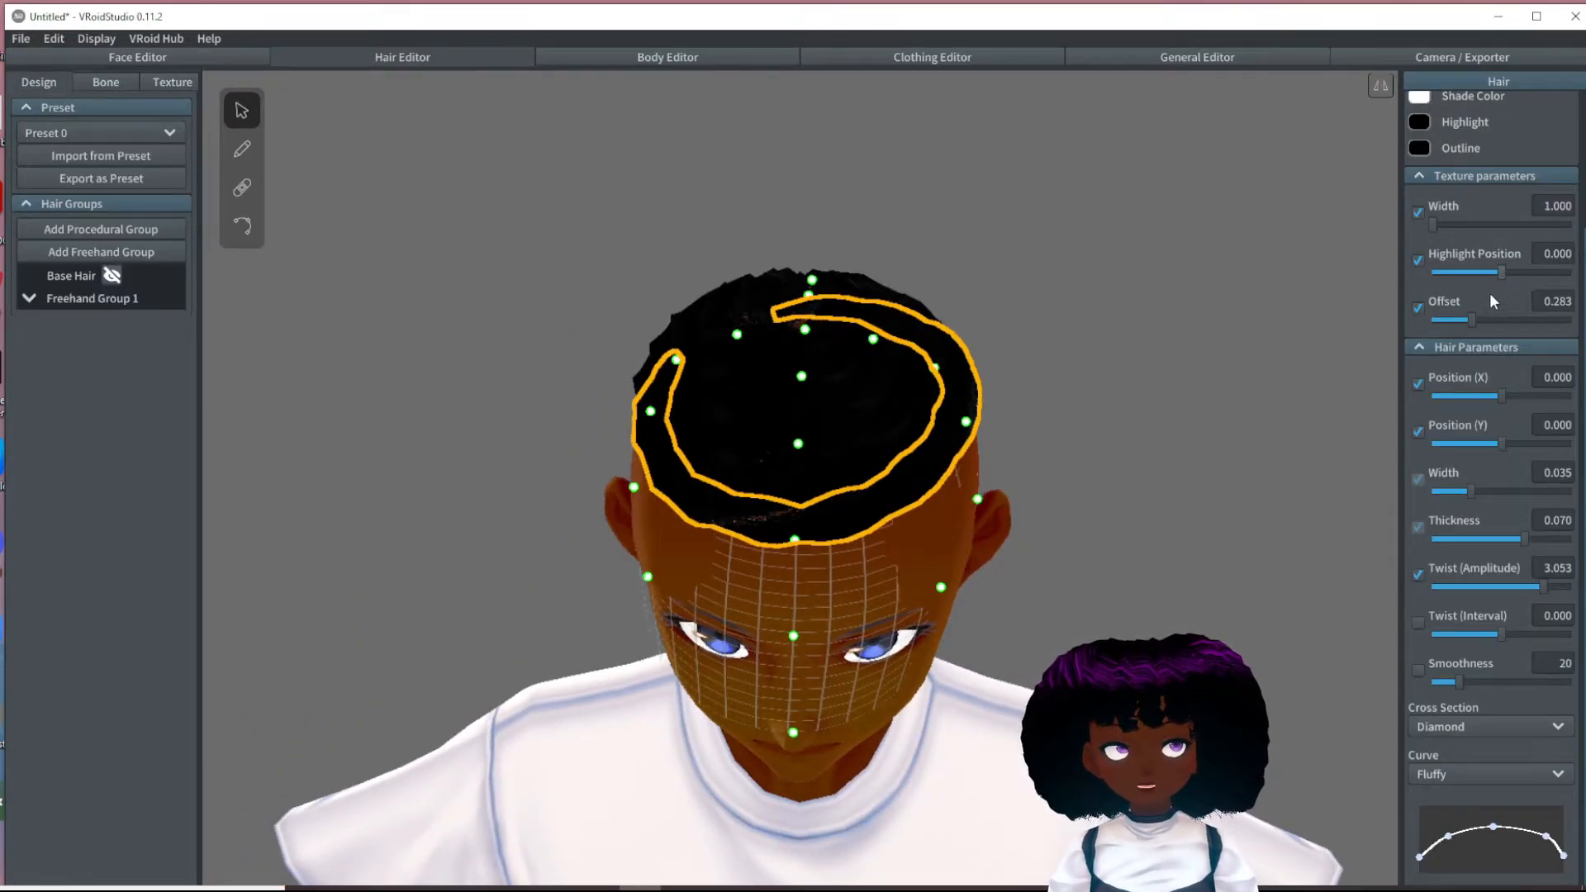
# - Increase the front hairline strand's texture offset, and set the texture offset of the looped strand on the crown to 0.167
pyautogui.moveTo(1475, 321)
pyautogui.mouseDown()
pyautogui.moveTo(1515, 323)
pyautogui.moveTo(1454, 323)
pyautogui.moveTo(1485, 321)
pyautogui.mouseUp()
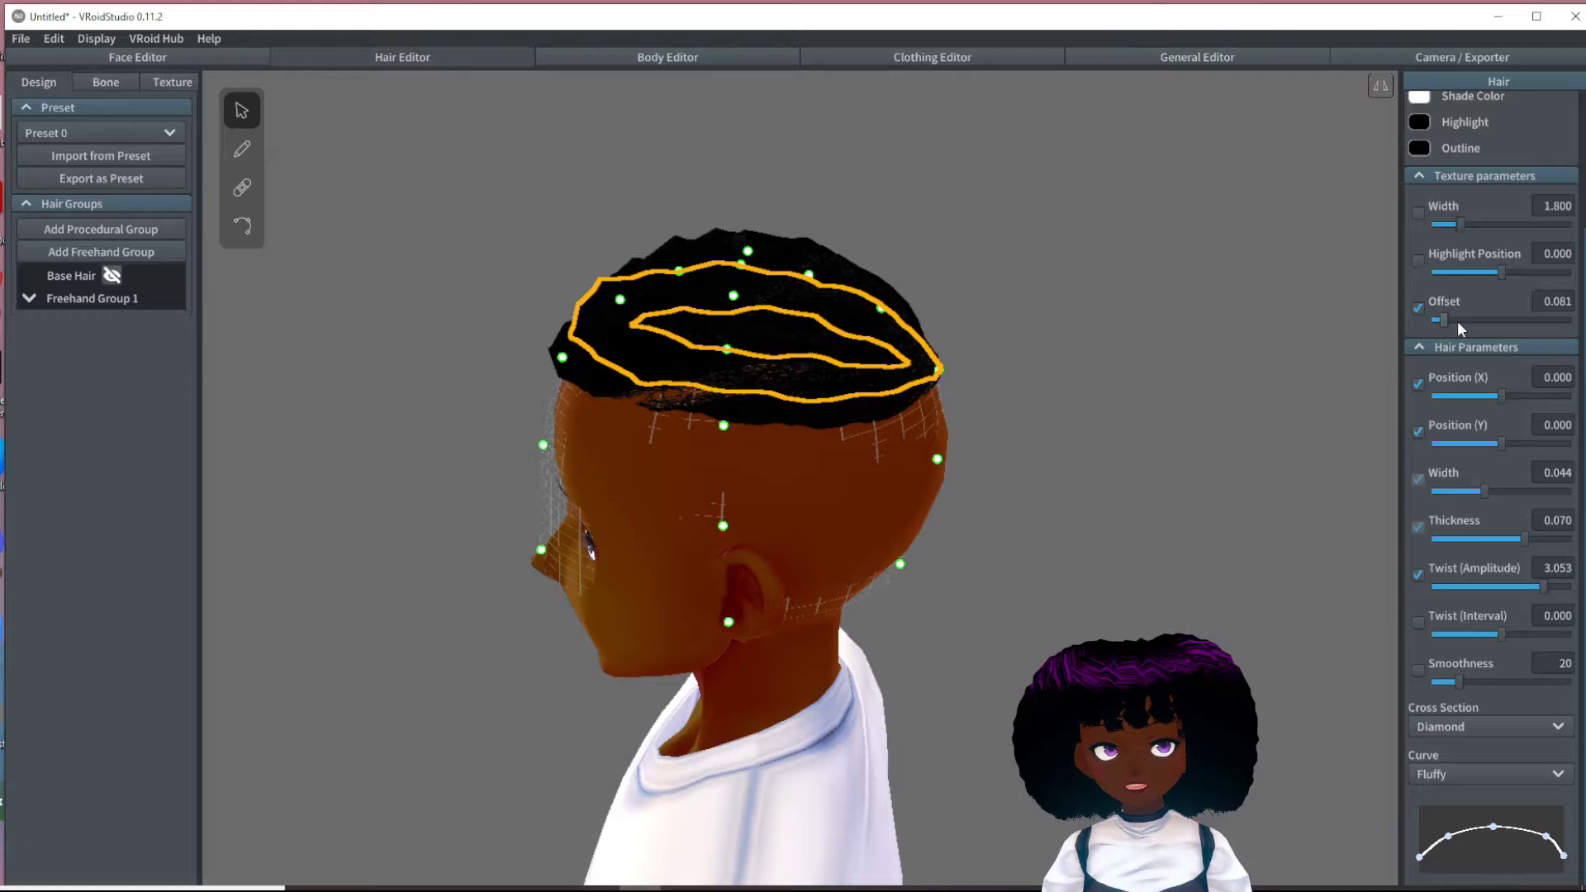
pyautogui.moveTo(1457, 321); pyautogui.dragTo(1455, 321)
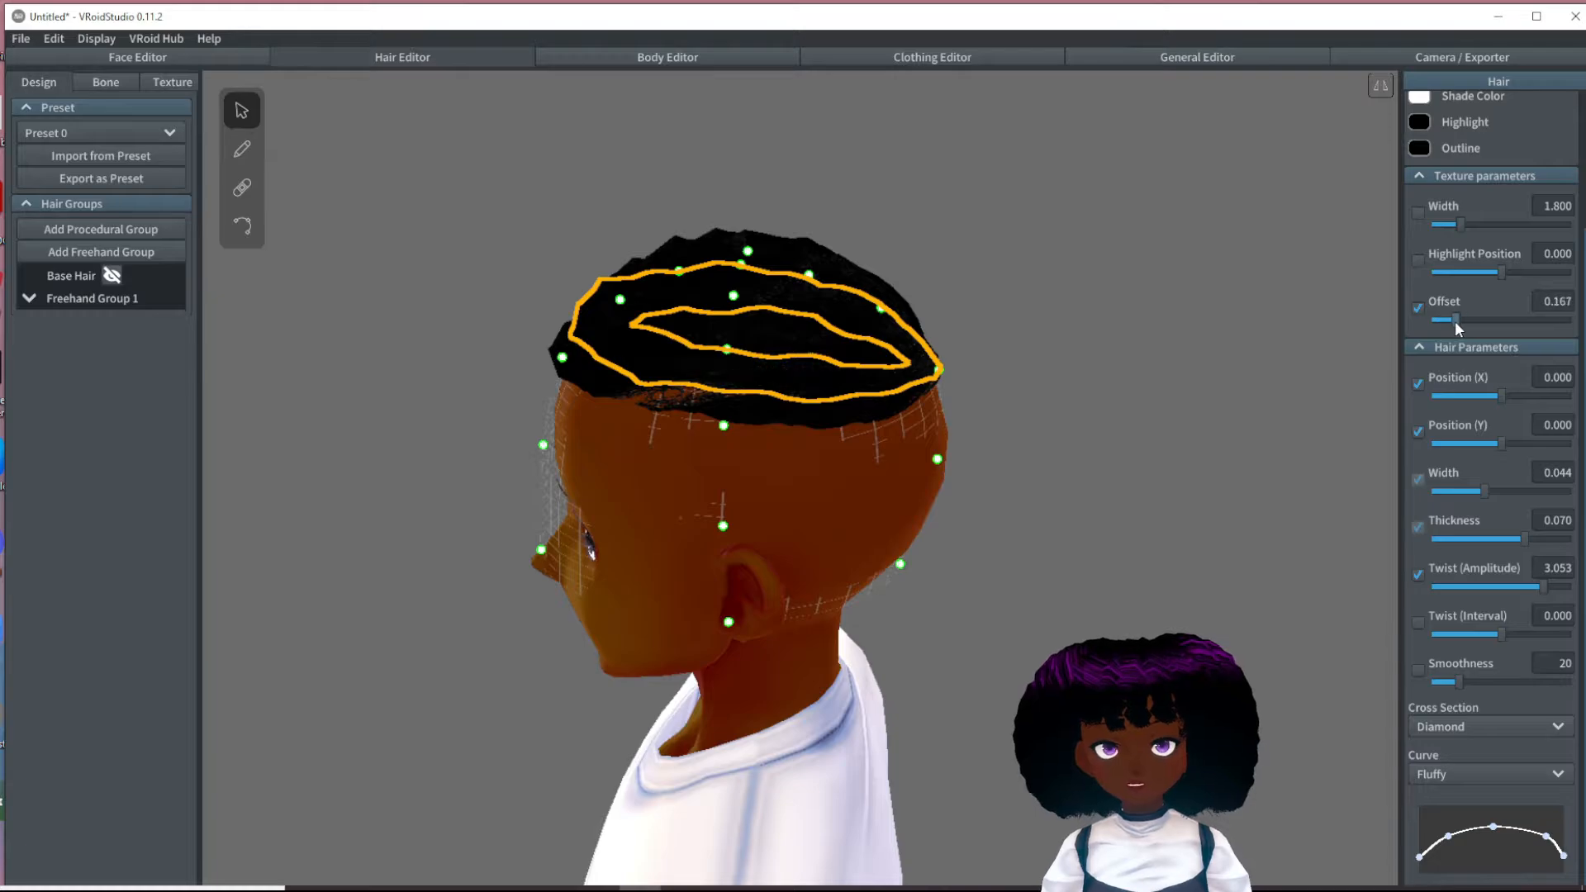
pyautogui.click(1100, 418)
# - Examine the crown and back of the hair from several angles for remaining scalp gaps, checking the inner strands
pyautogui.moveTo(1101, 418); pyautogui.dragTo(815, 467, button='right')
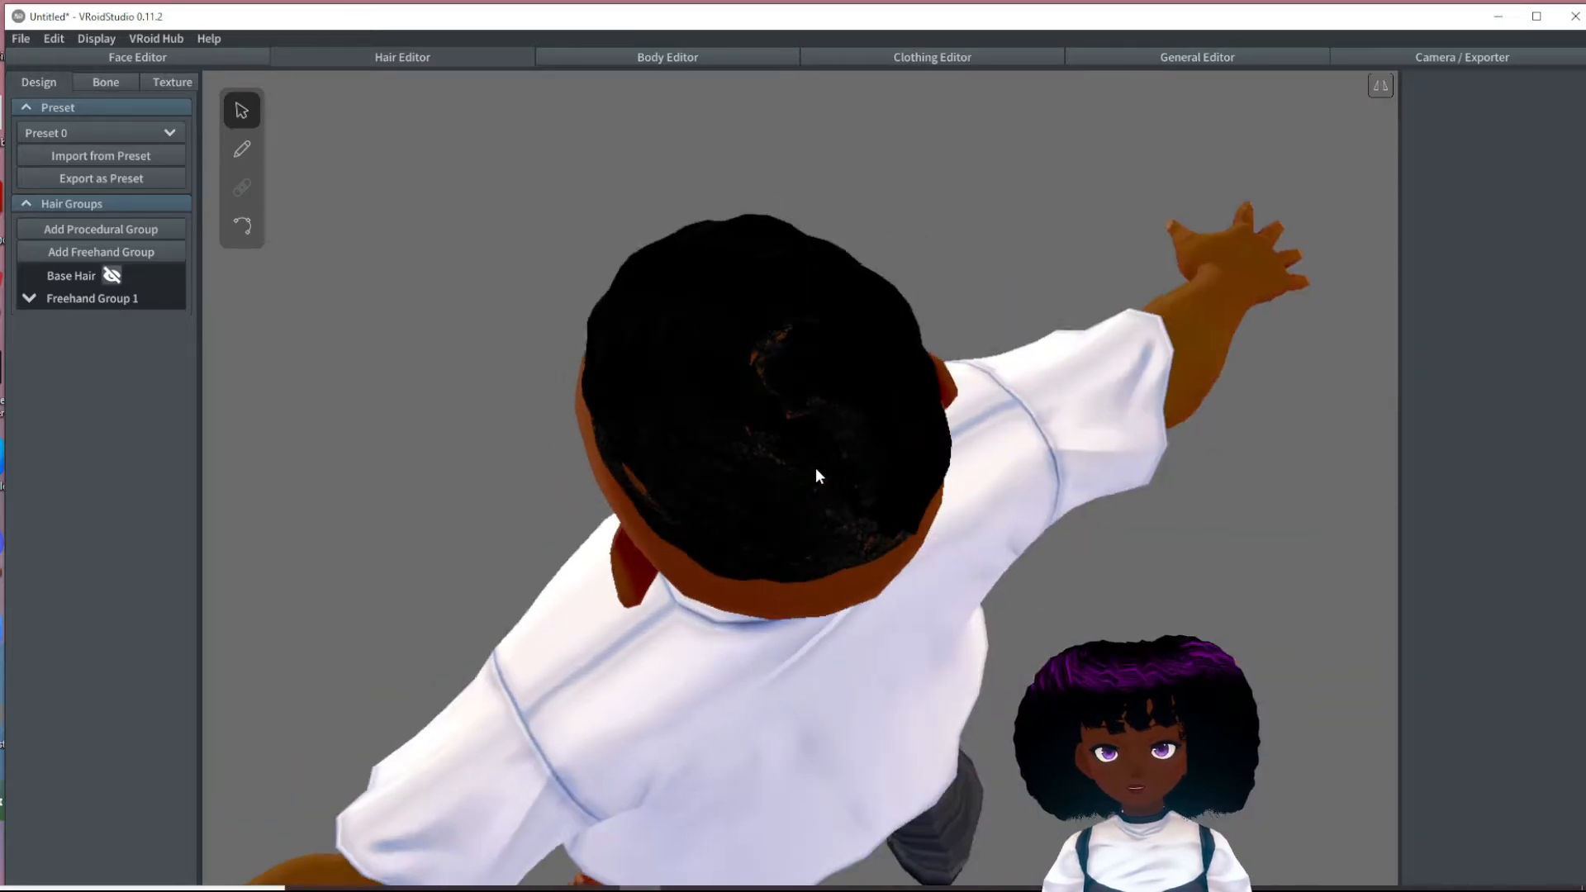
pyautogui.click(815, 467)
pyautogui.moveTo(1071, 515); pyautogui.dragTo(1006, 479, button='right')
pyautogui.moveTo(979, 427); pyautogui.dragTo(968, 473, button='right')
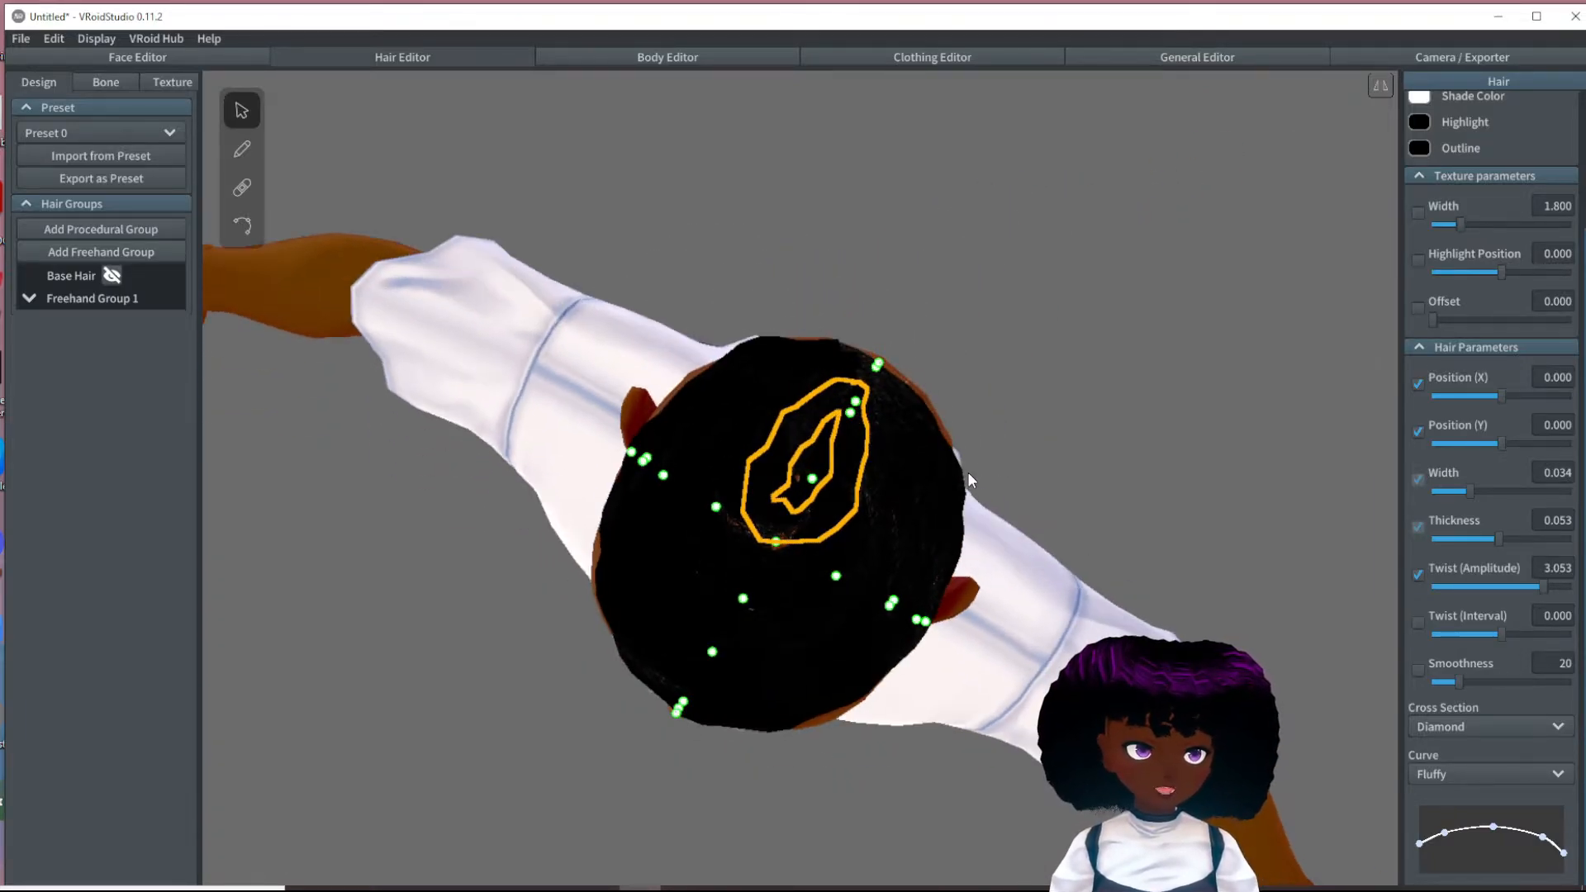
pyautogui.click(1094, 394)
pyautogui.moveTo(906, 397); pyautogui.dragTo(743, 466, button='right')
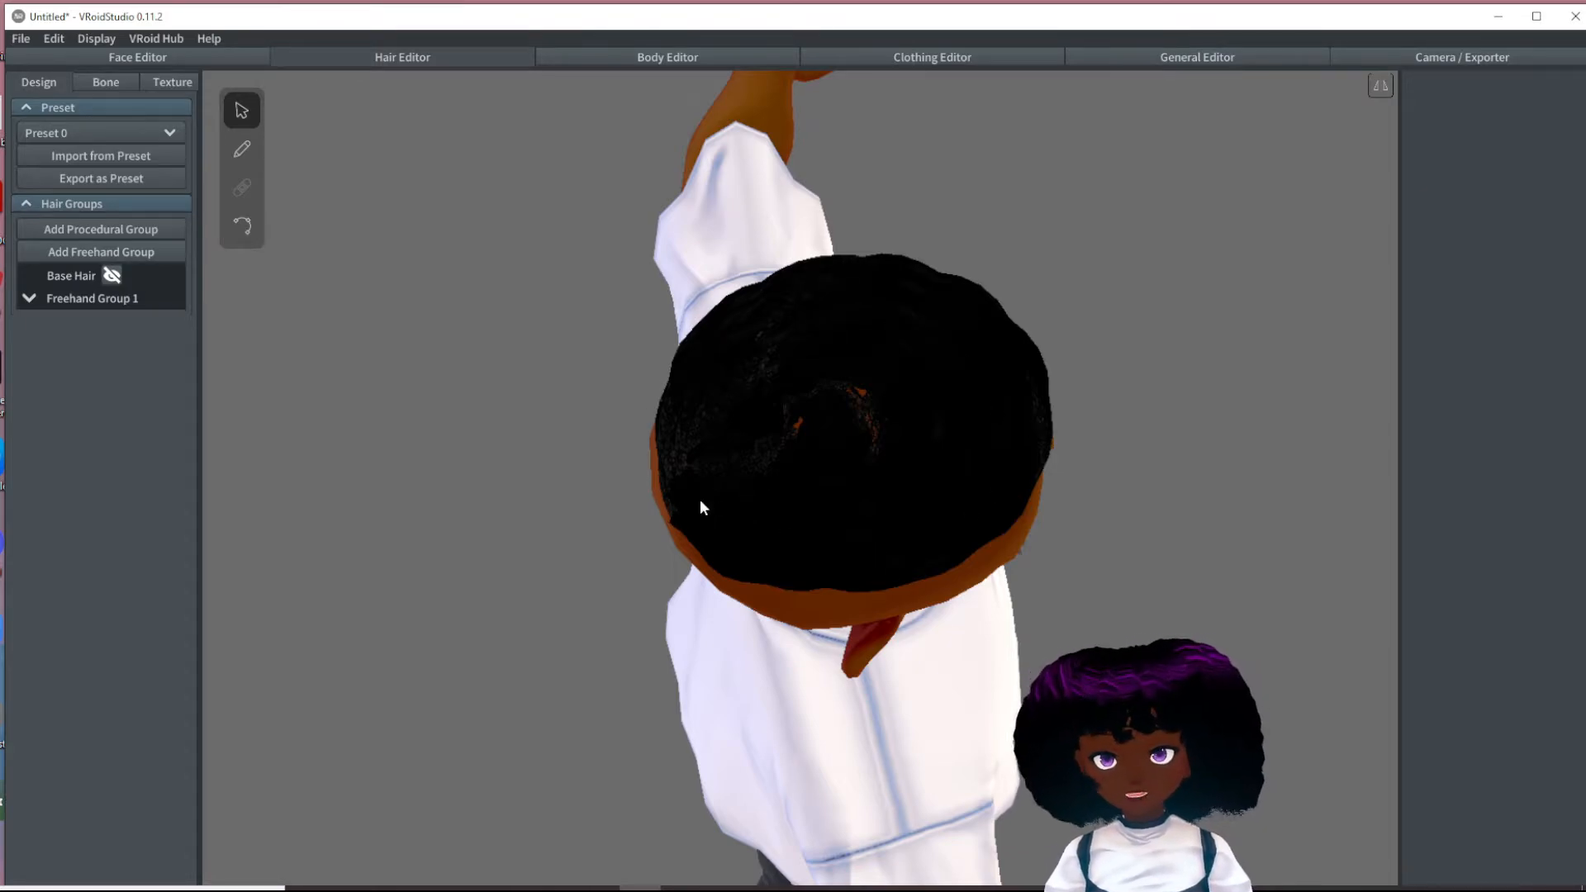
# - Assign a duplicate of the hair material to the large looped strand around the crown
pyautogui.moveTo(681, 478); pyautogui.dragTo(803, 472, button='right')
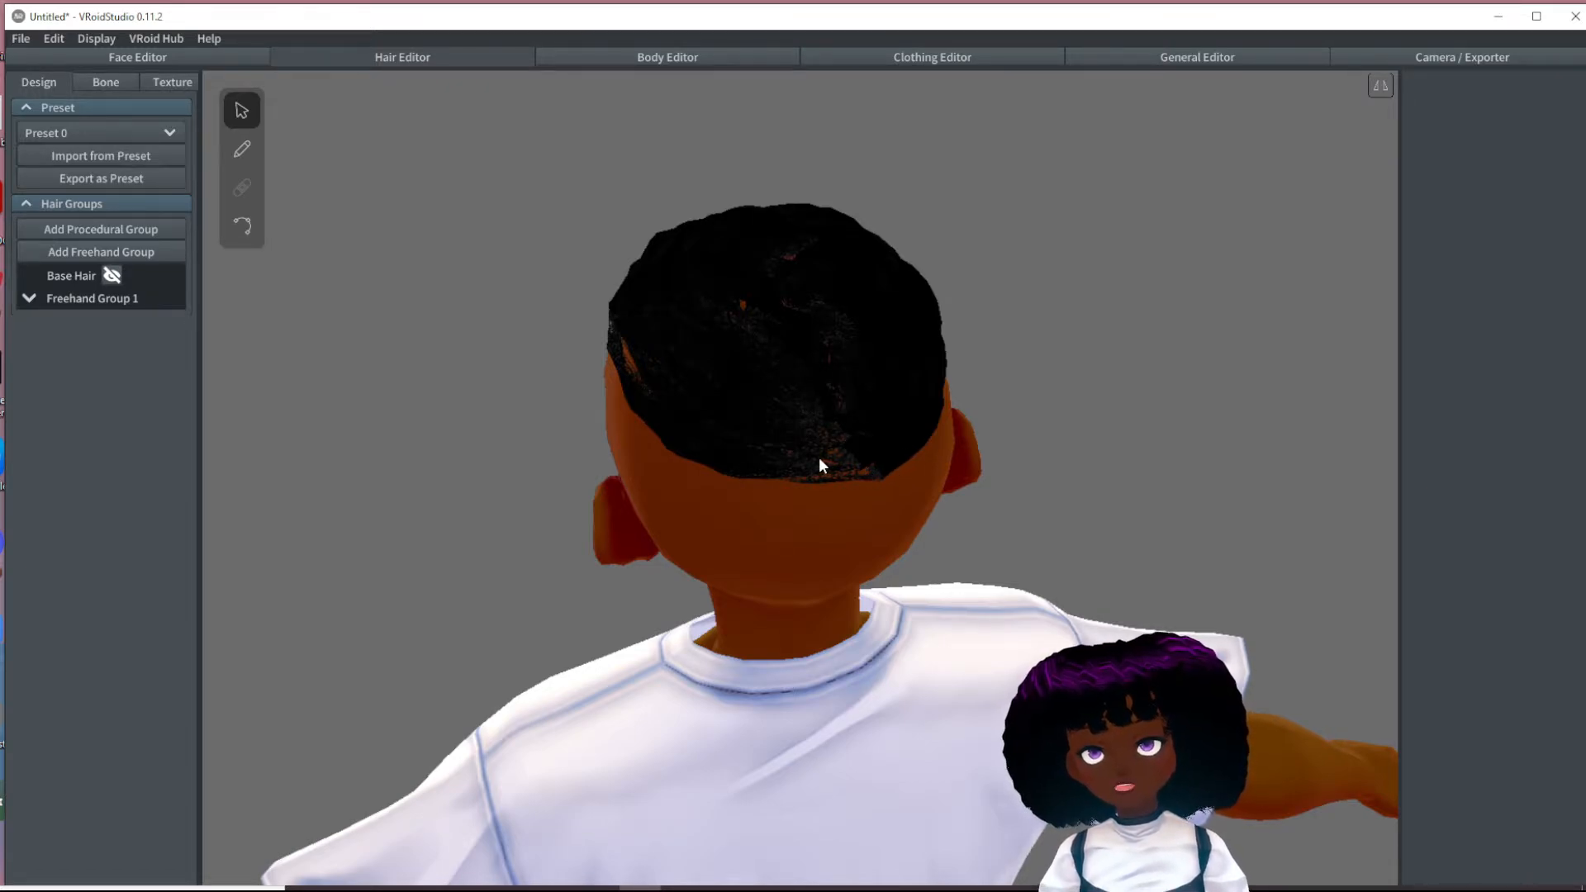
pyautogui.moveTo(821, 461); pyautogui.dragTo(798, 424, button='right')
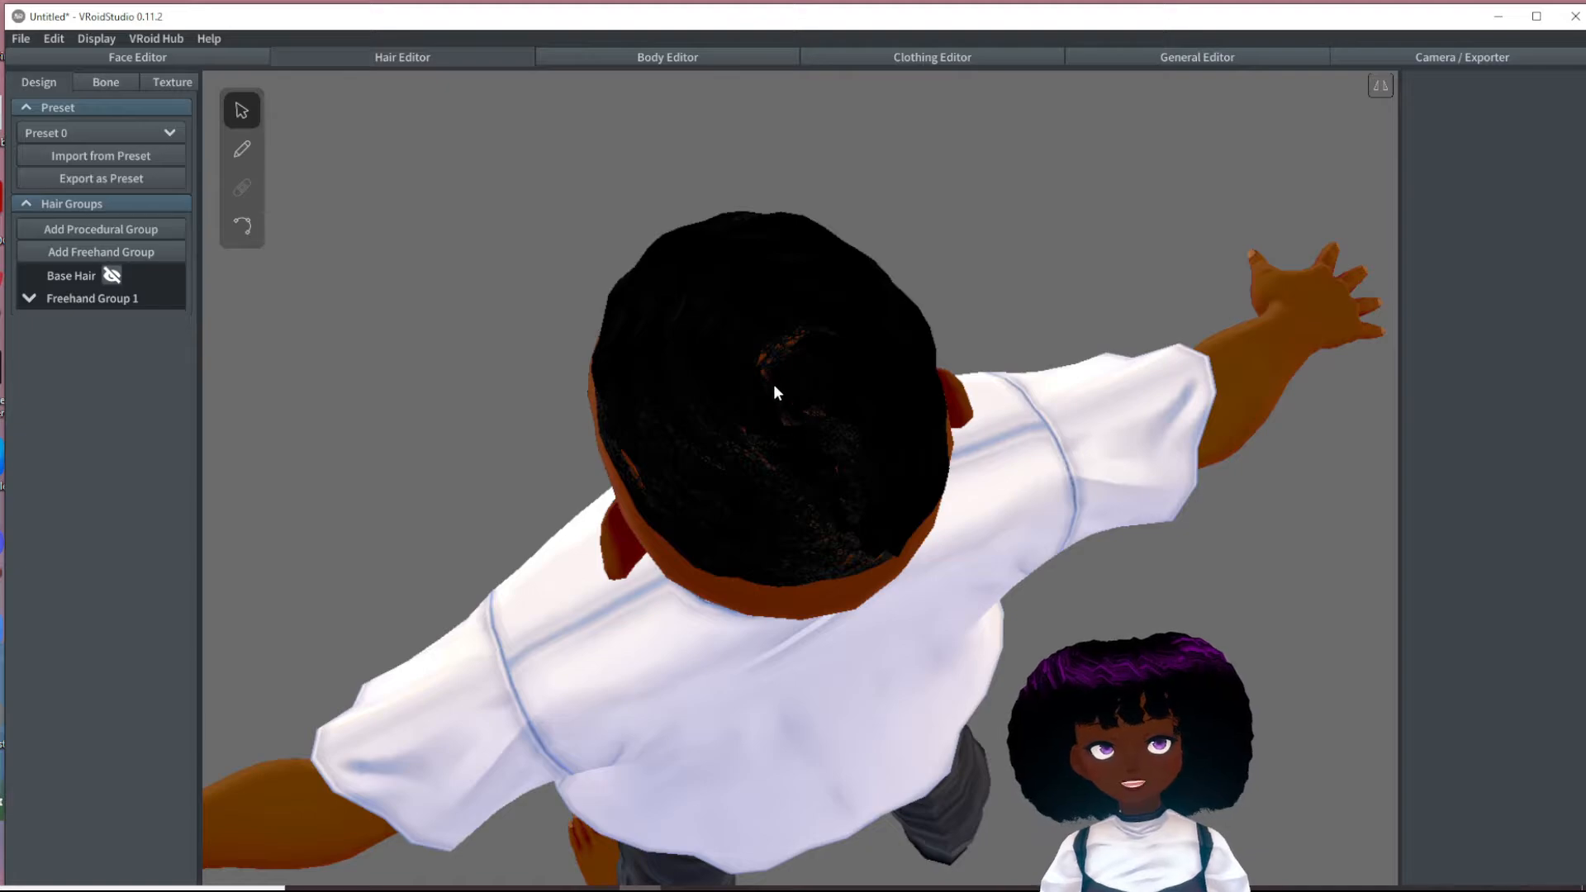
pyautogui.moveTo(676, 514); pyautogui.dragTo(660, 445, button='right')
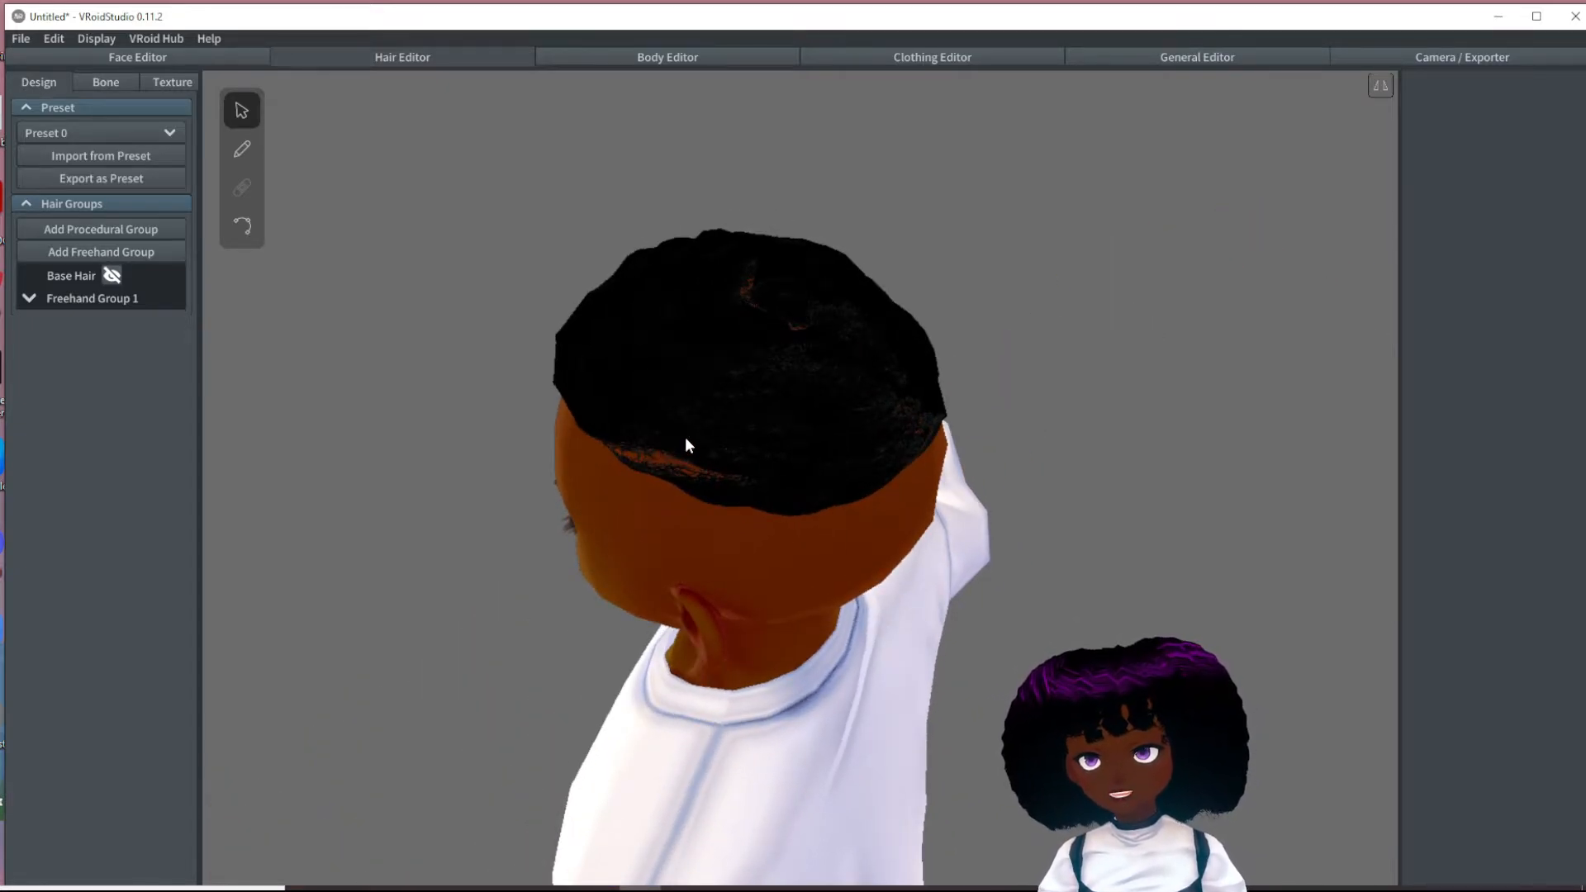
pyautogui.click(715, 423)
pyautogui.click(761, 433)
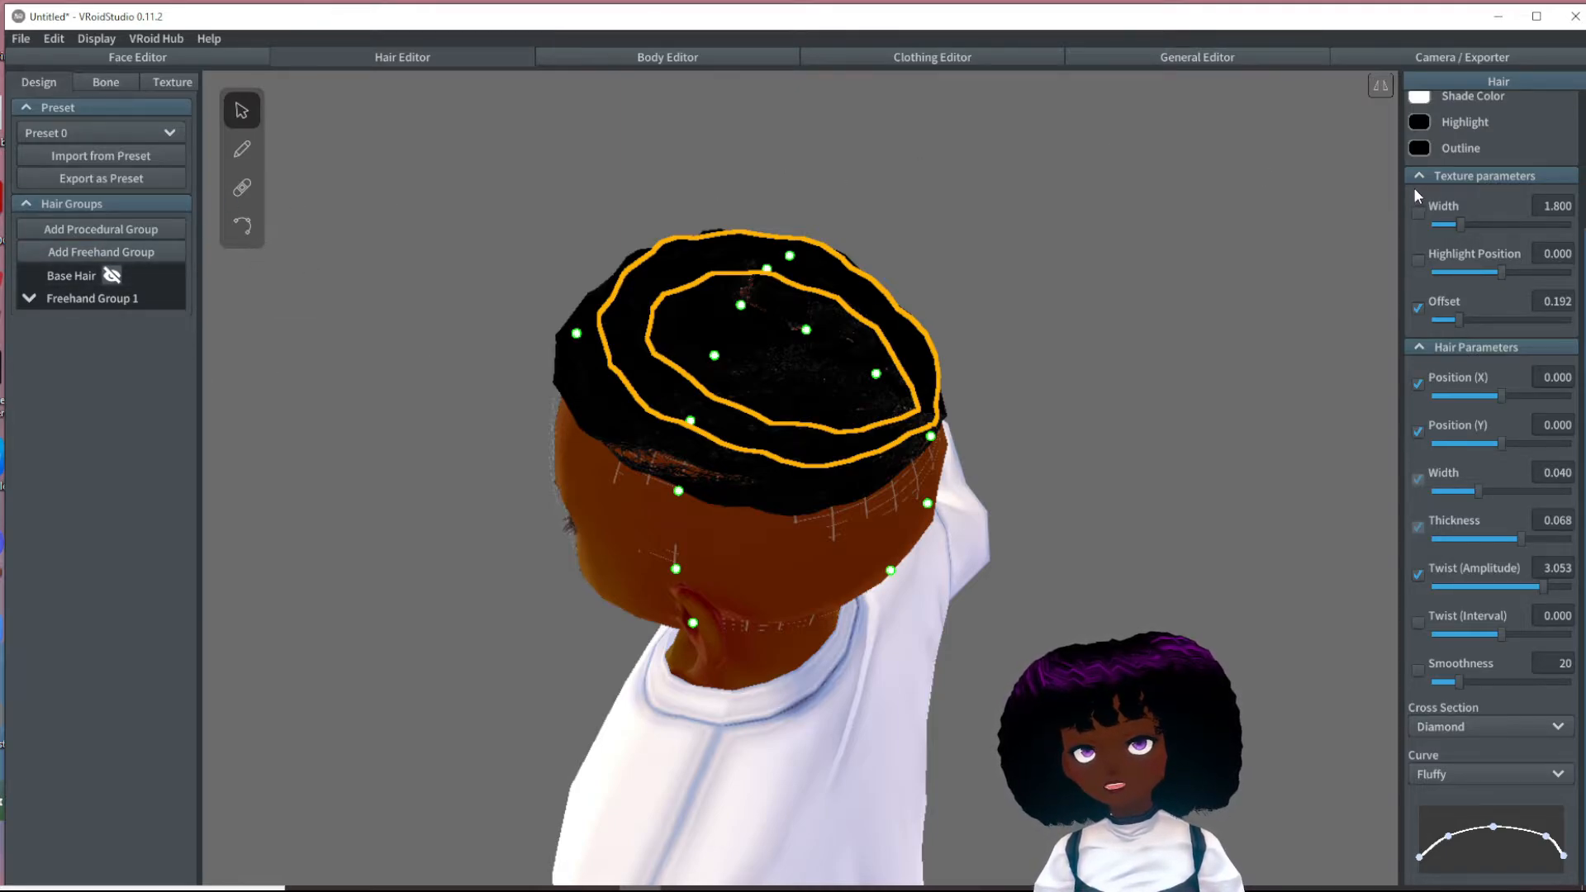
pyautogui.scroll(3, 1414, 187)
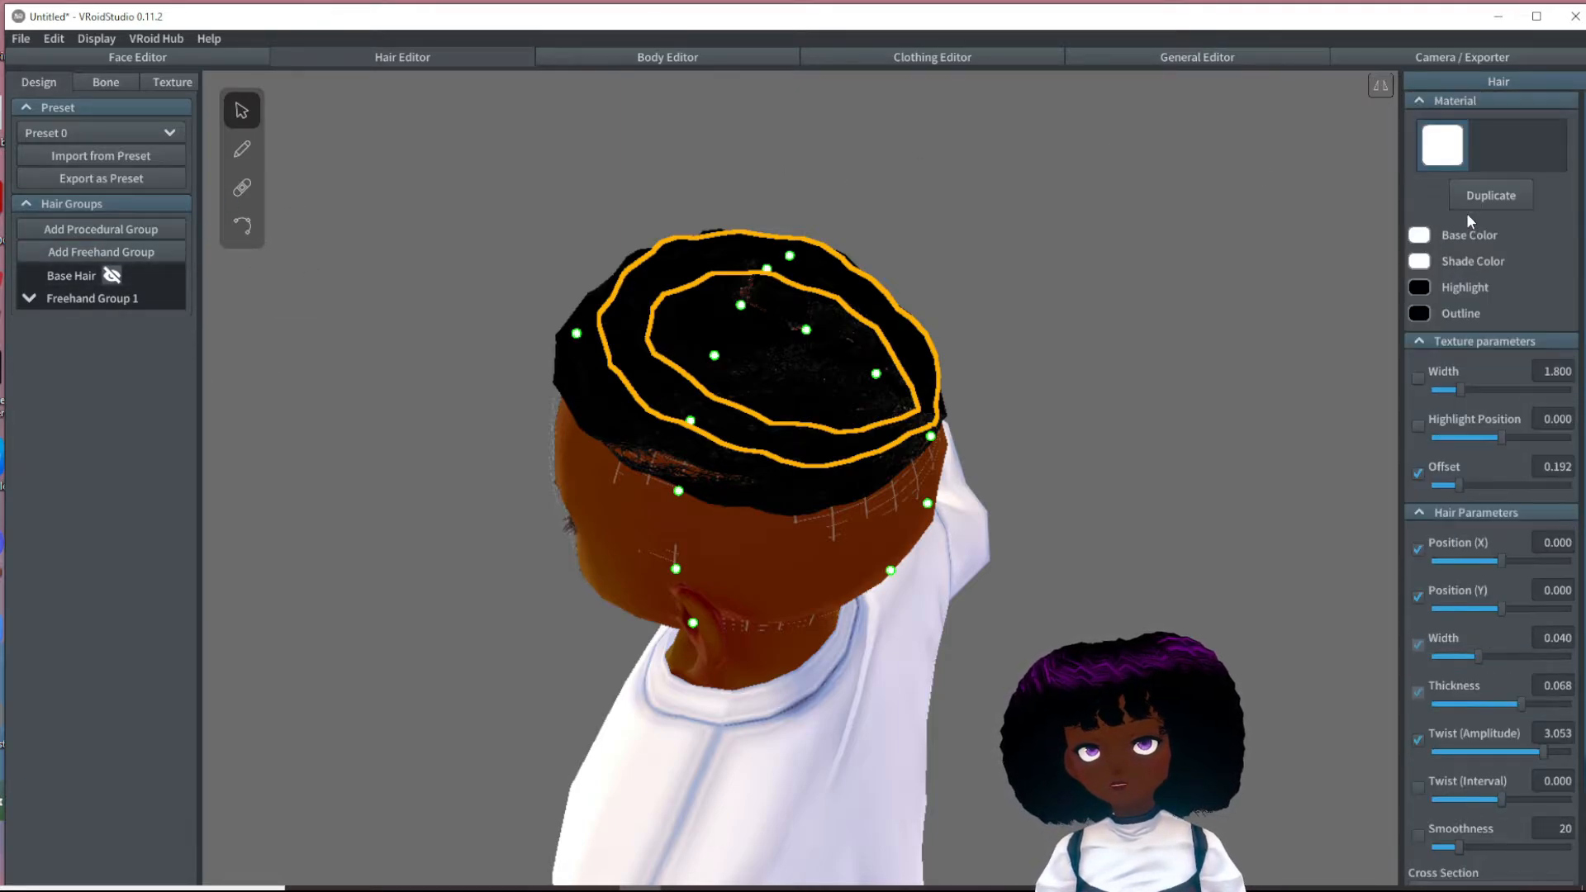
pyautogui.click(1510, 195)
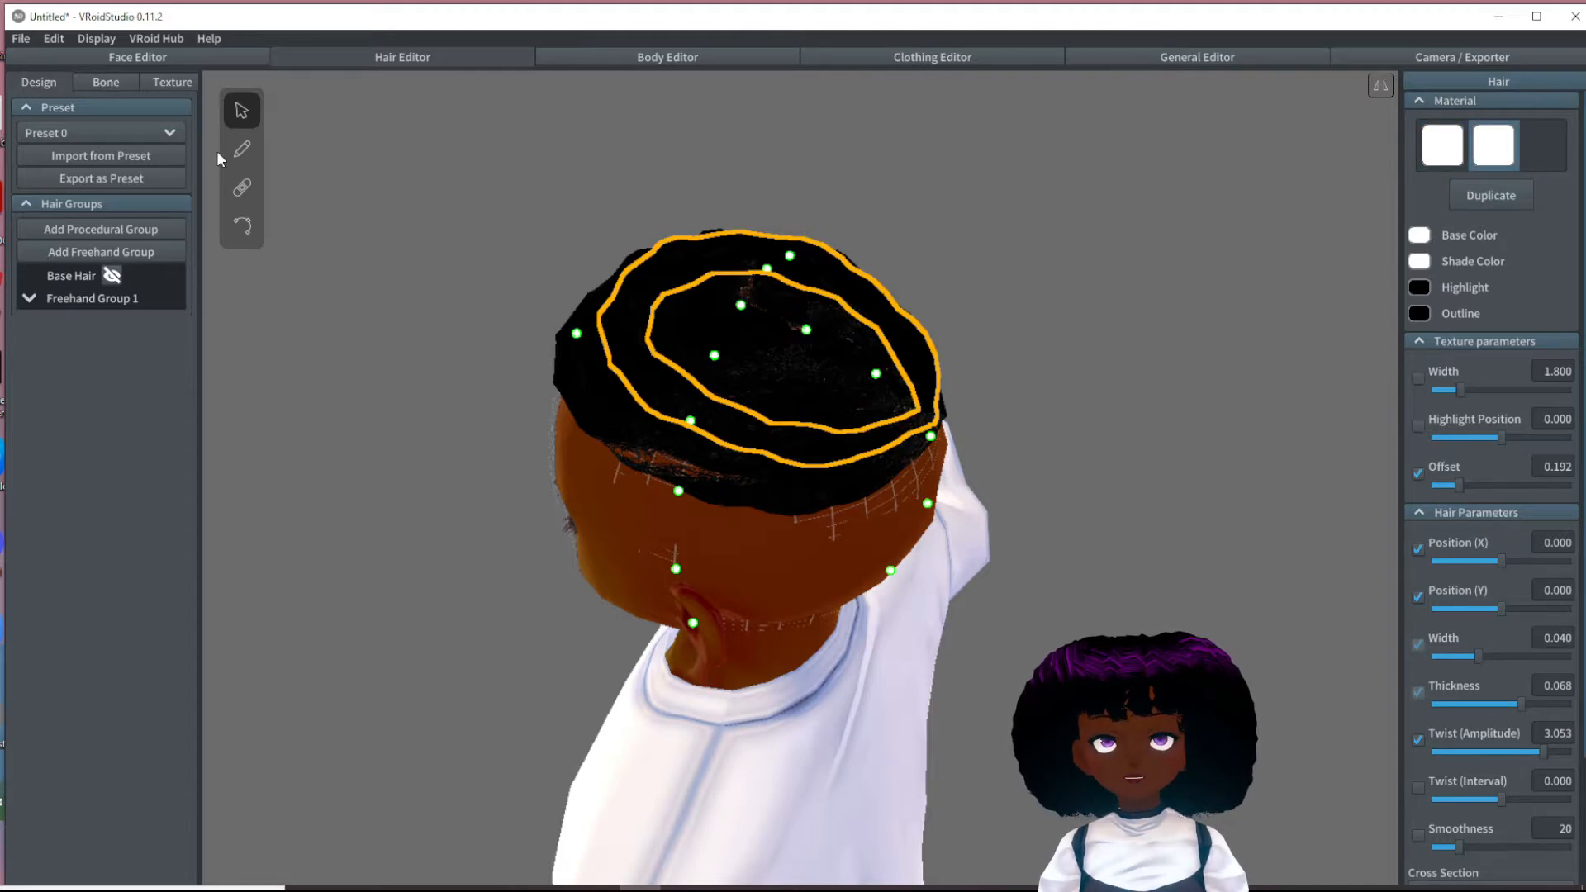
# - Replace the duplicated hair material's texture with the coil image that has transparent curls along its bottom edge
pyautogui.click(171, 81)
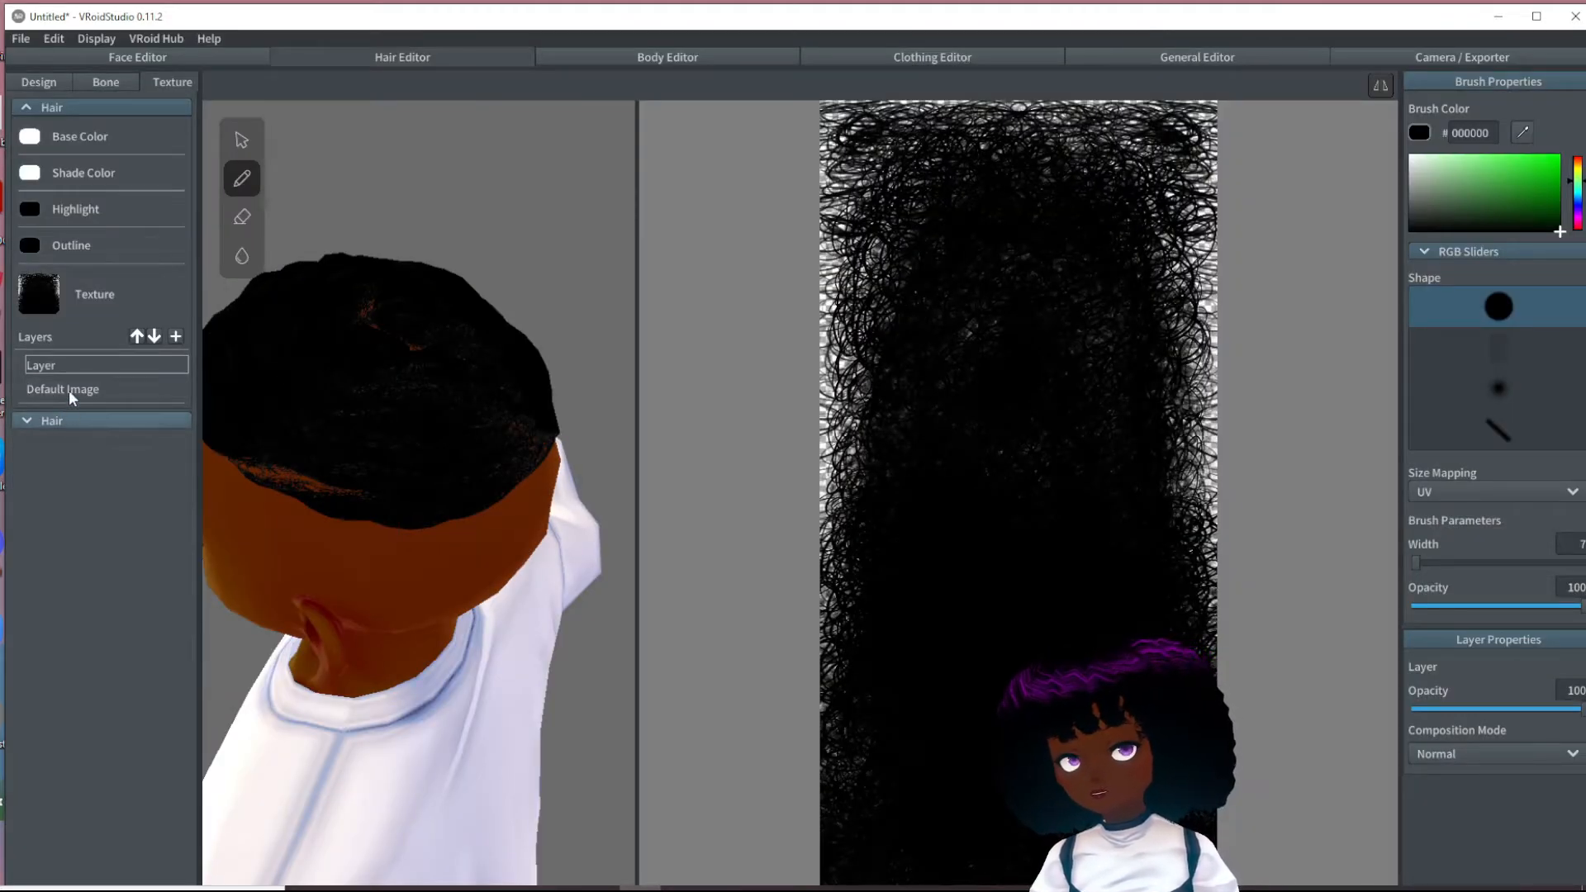
pyautogui.click(49, 423)
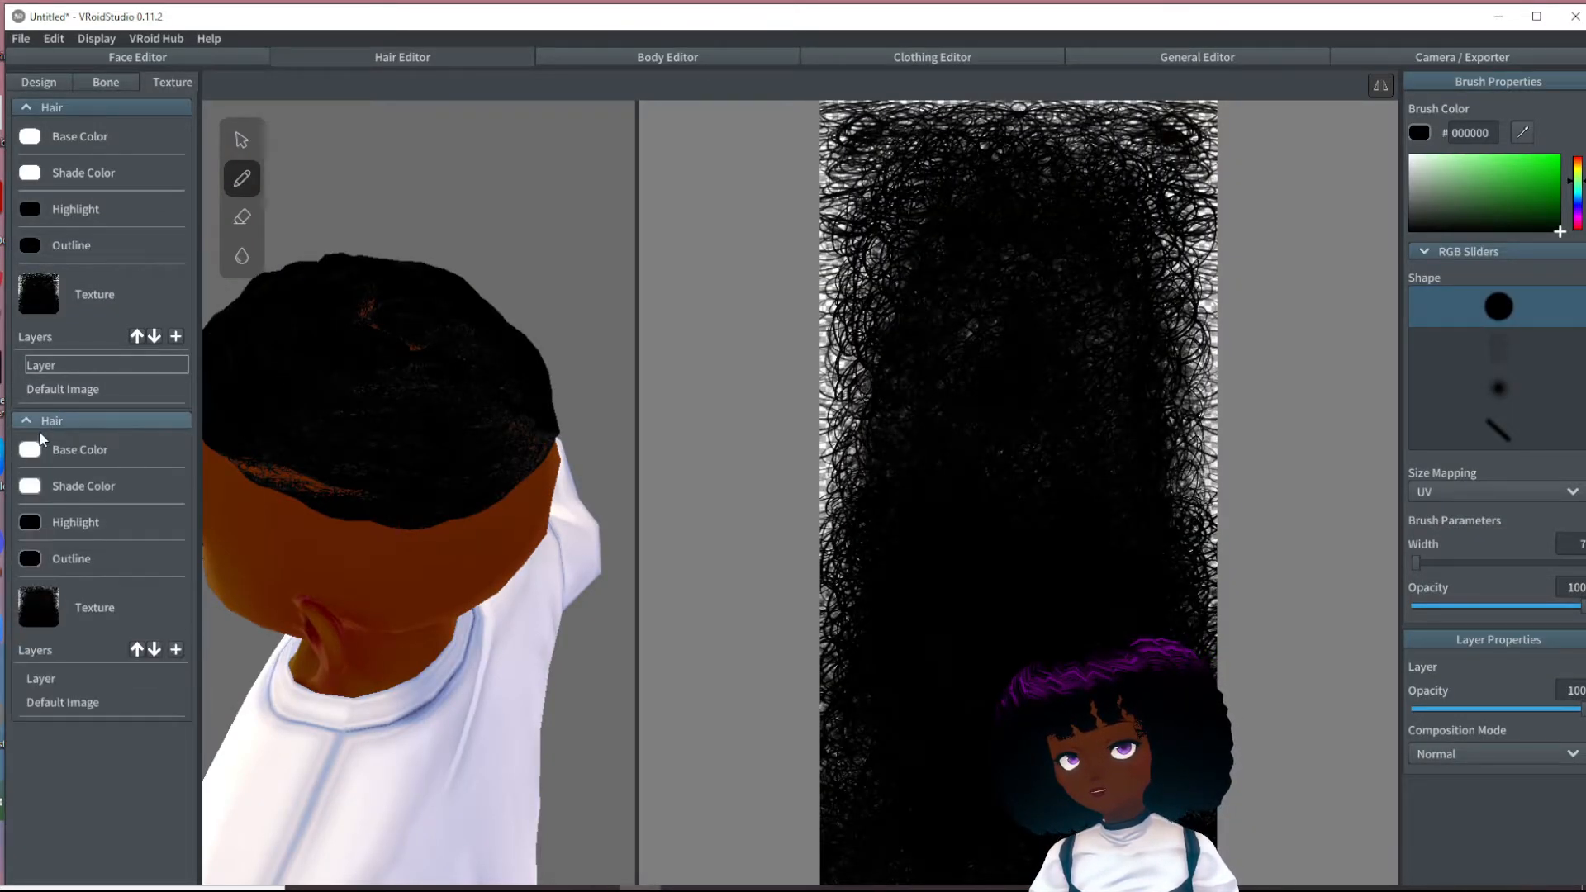
pyautogui.click(61, 704)
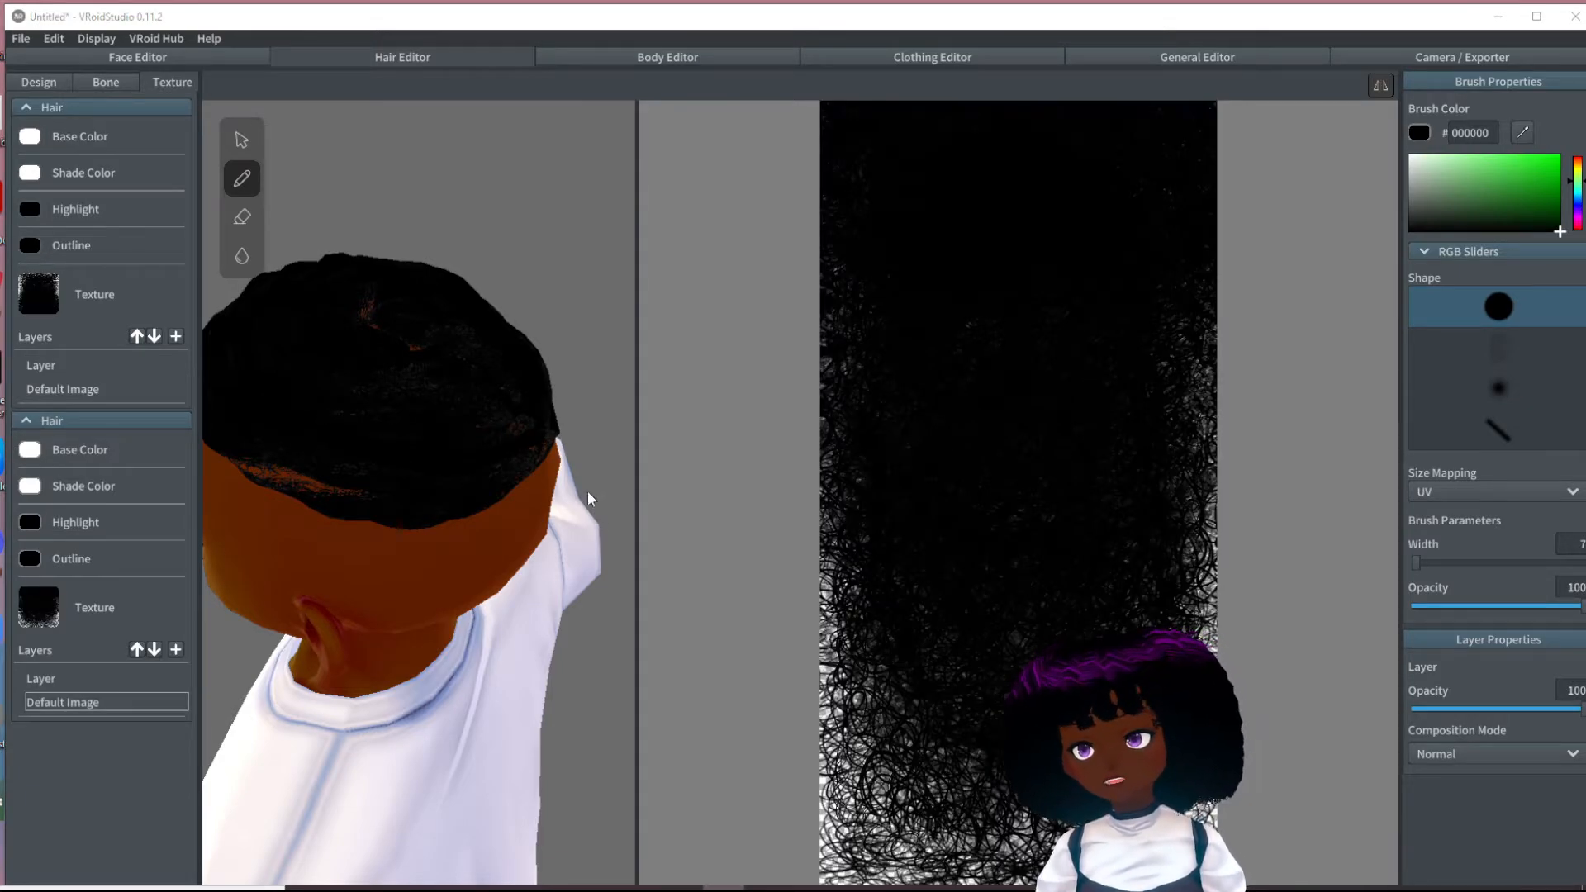
# - Check the back of the hair and see which material the looped and inner crown strands use
pyautogui.click(50, 87)
pyautogui.moveTo(1118, 393); pyautogui.dragTo(870, 425, button='right')
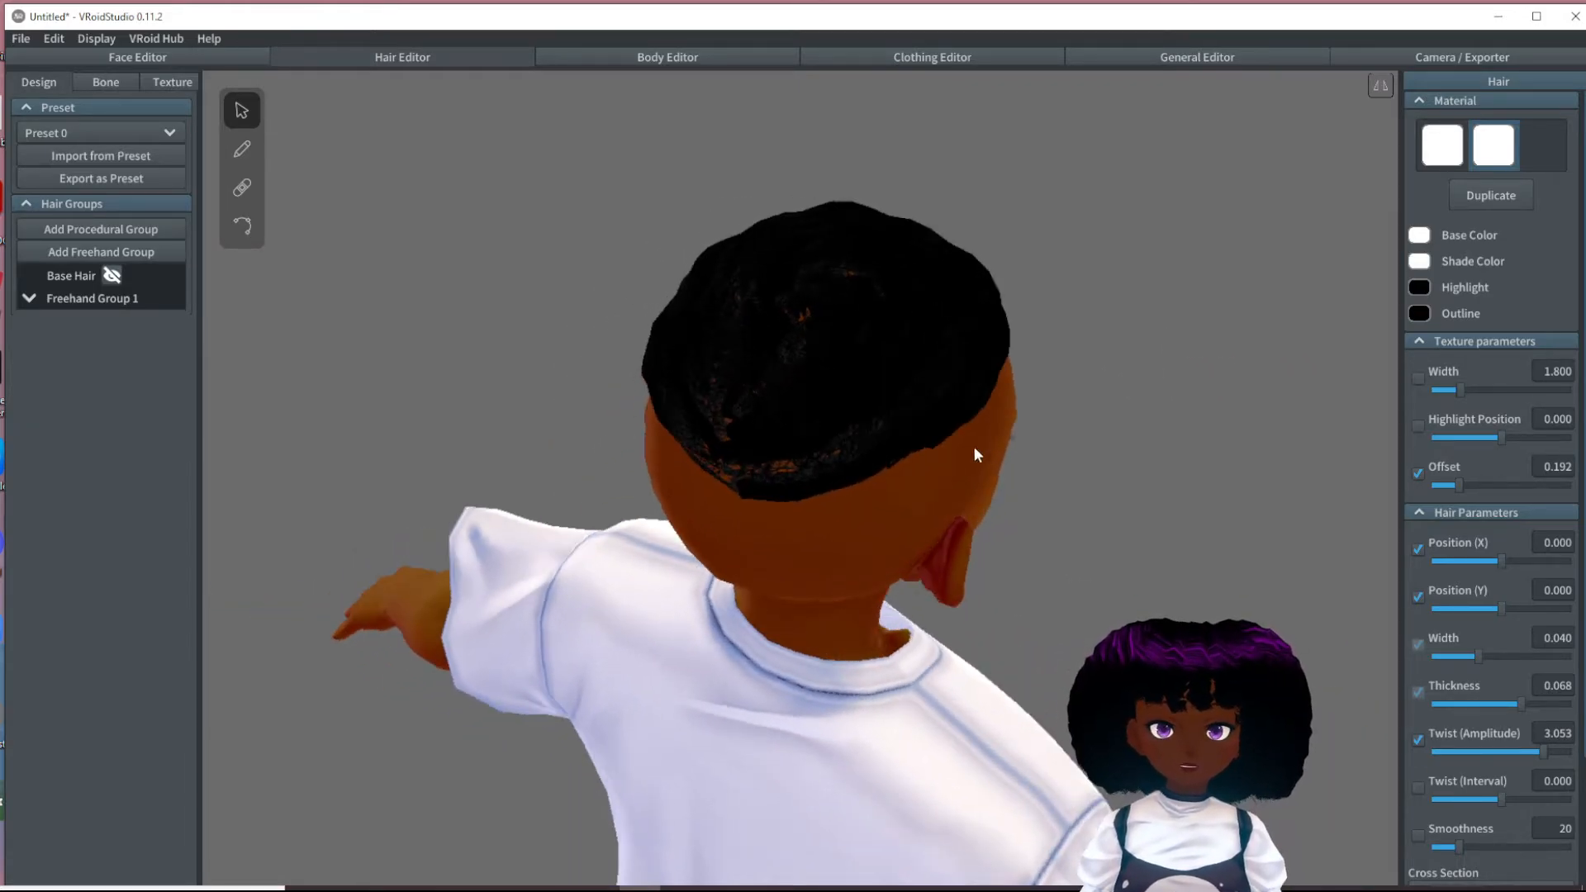
pyautogui.click(824, 454)
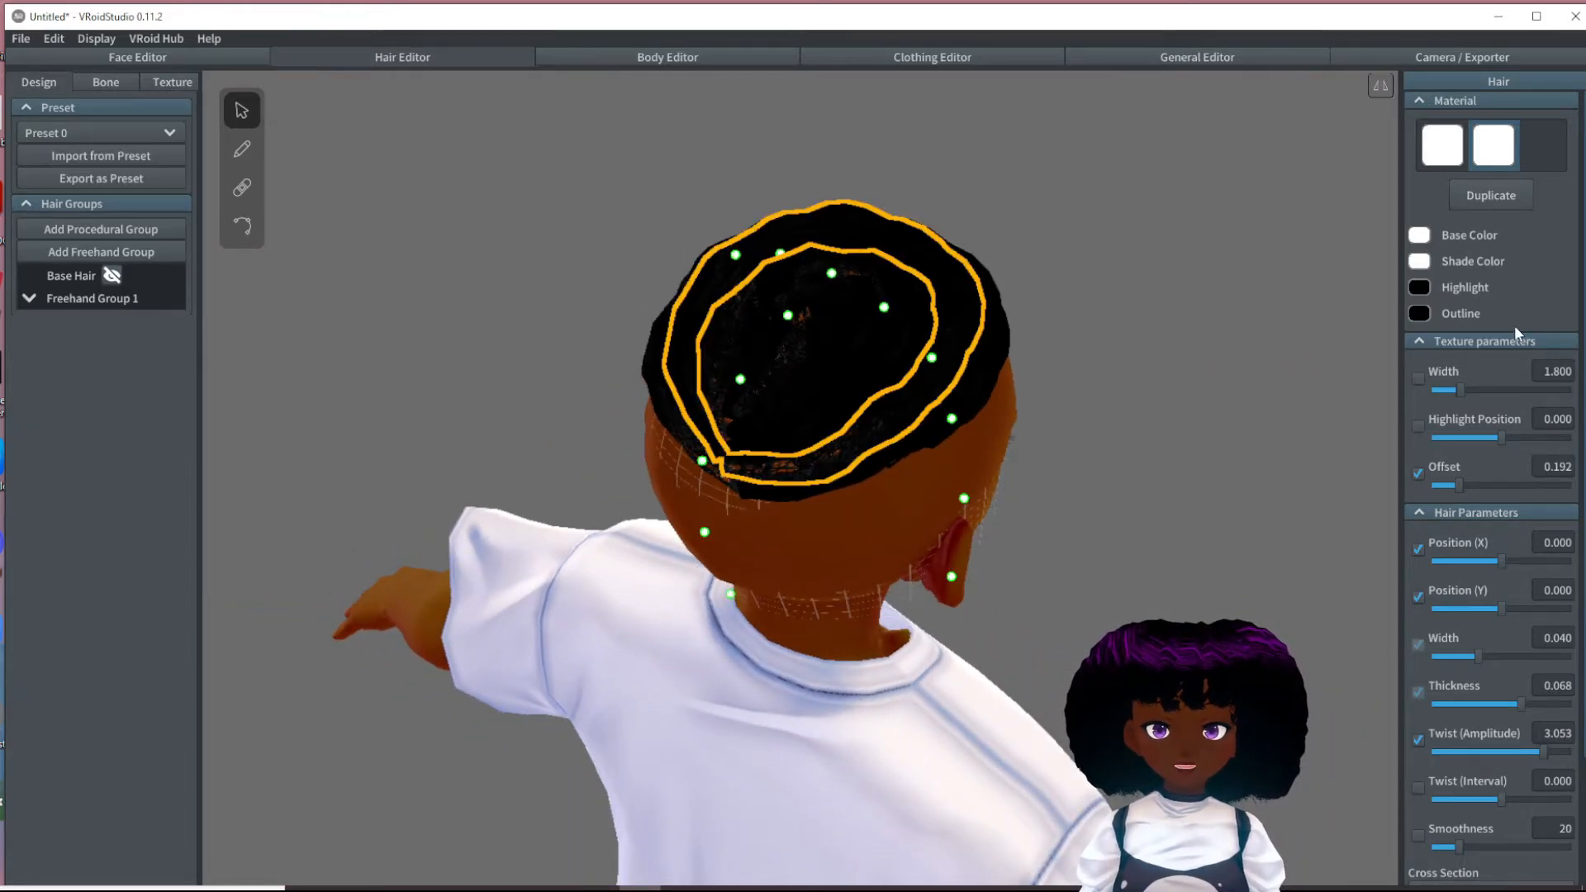
pyautogui.moveTo(803, 431); pyautogui.dragTo(872, 455, button='right')
pyautogui.click(836, 449)
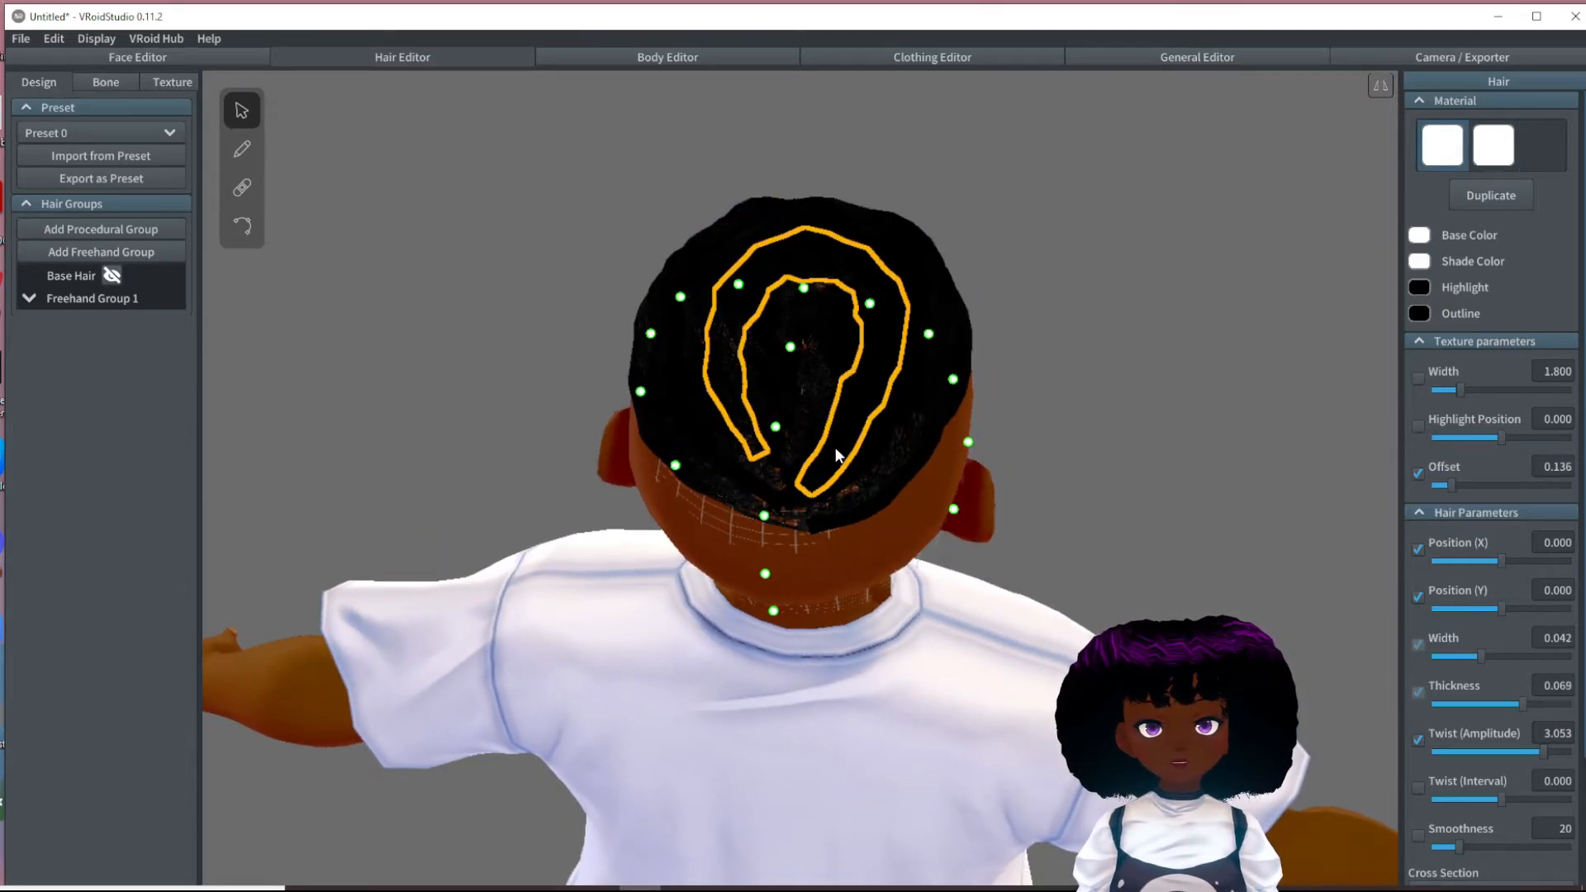
pyautogui.moveTo(945, 383); pyautogui.dragTo(842, 403, button='right')
pyautogui.click(816, 373)
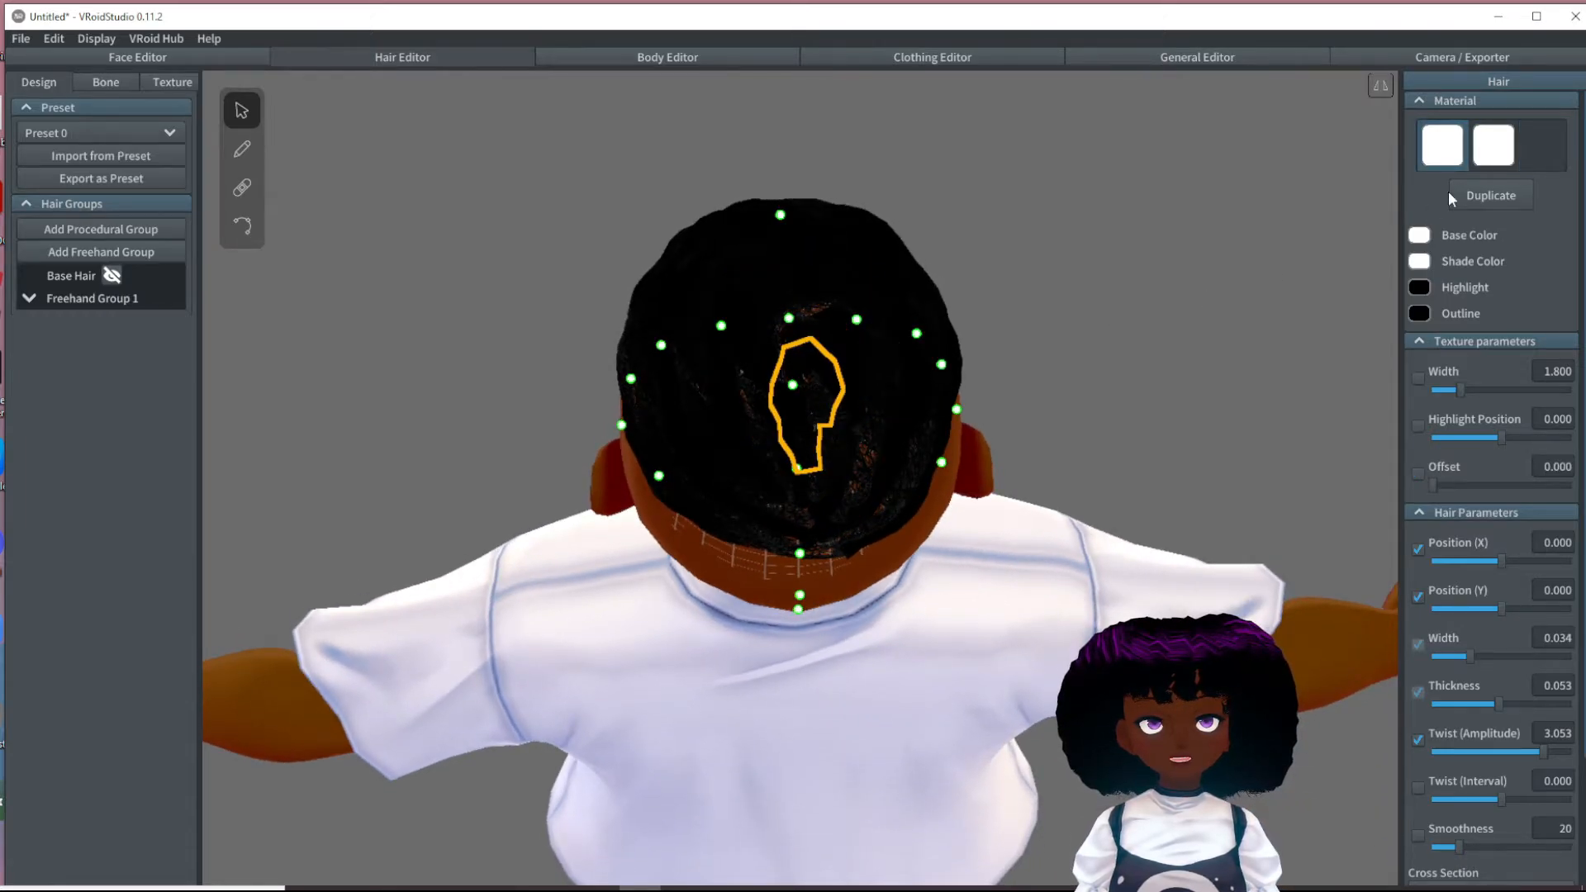
# - Examine the hair edge from the front and side, and open the body editor
pyautogui.click(1108, 360)
pyautogui.moveTo(1098, 377); pyautogui.dragTo(868, 469, button='right')
pyautogui.moveTo(1144, 524); pyautogui.dragTo(1012, 524, button='right')
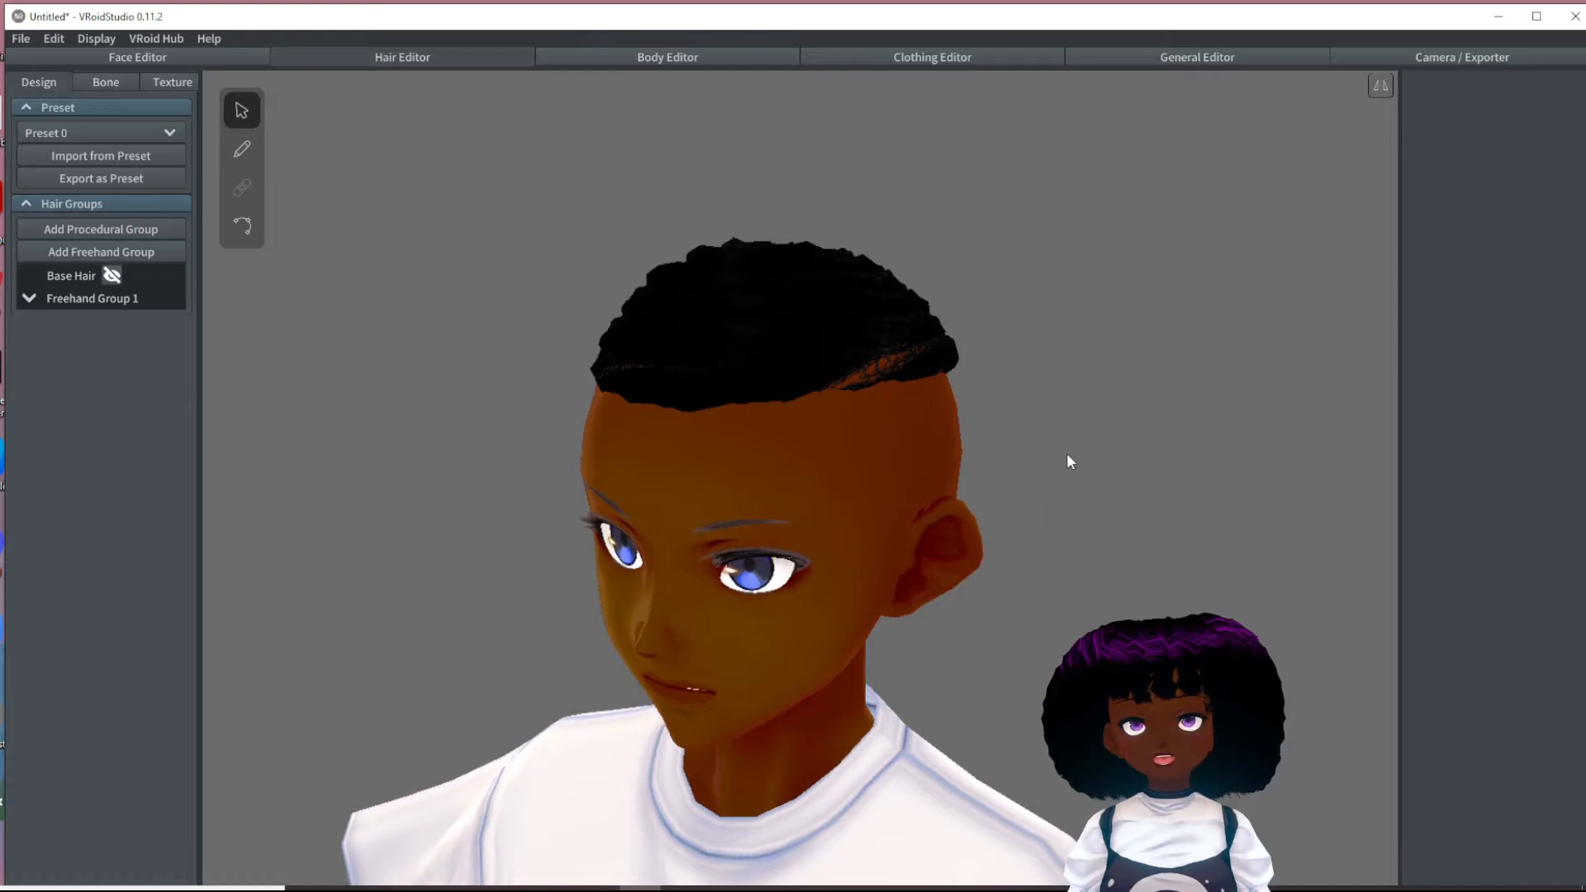
pyautogui.moveTo(1067, 452); pyautogui.dragTo(968, 415, button='right')
pyautogui.moveTo(906, 373)
pyautogui.mouseDown(button='right')
pyautogui.moveTo(919, 402)
pyautogui.moveTo(889, 399)
pyautogui.mouseUp(button='right')
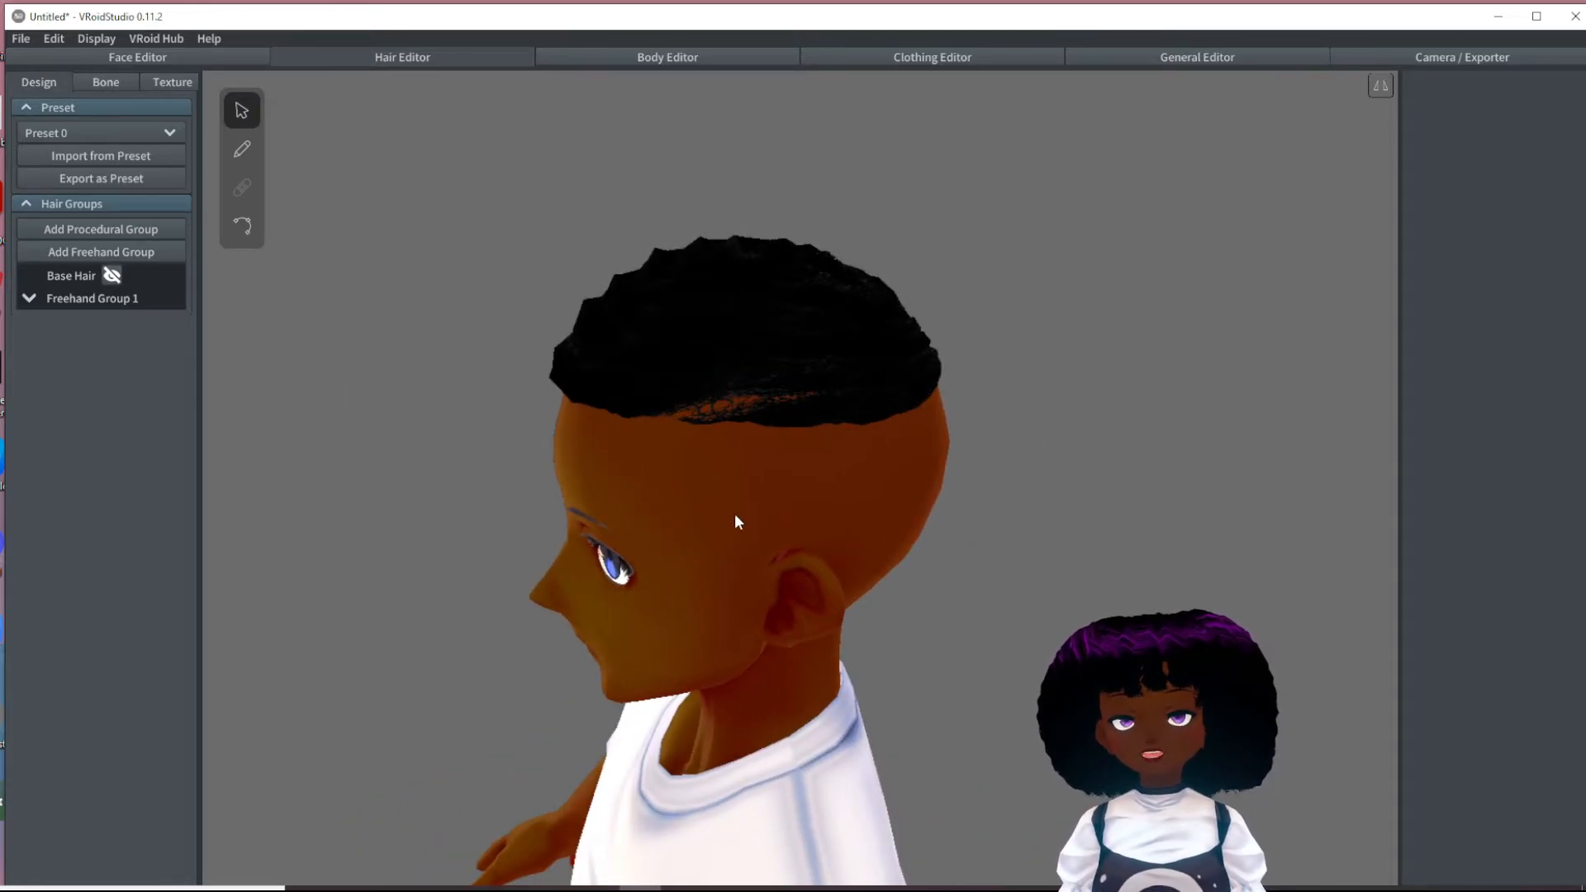
pyautogui.click(618, 59)
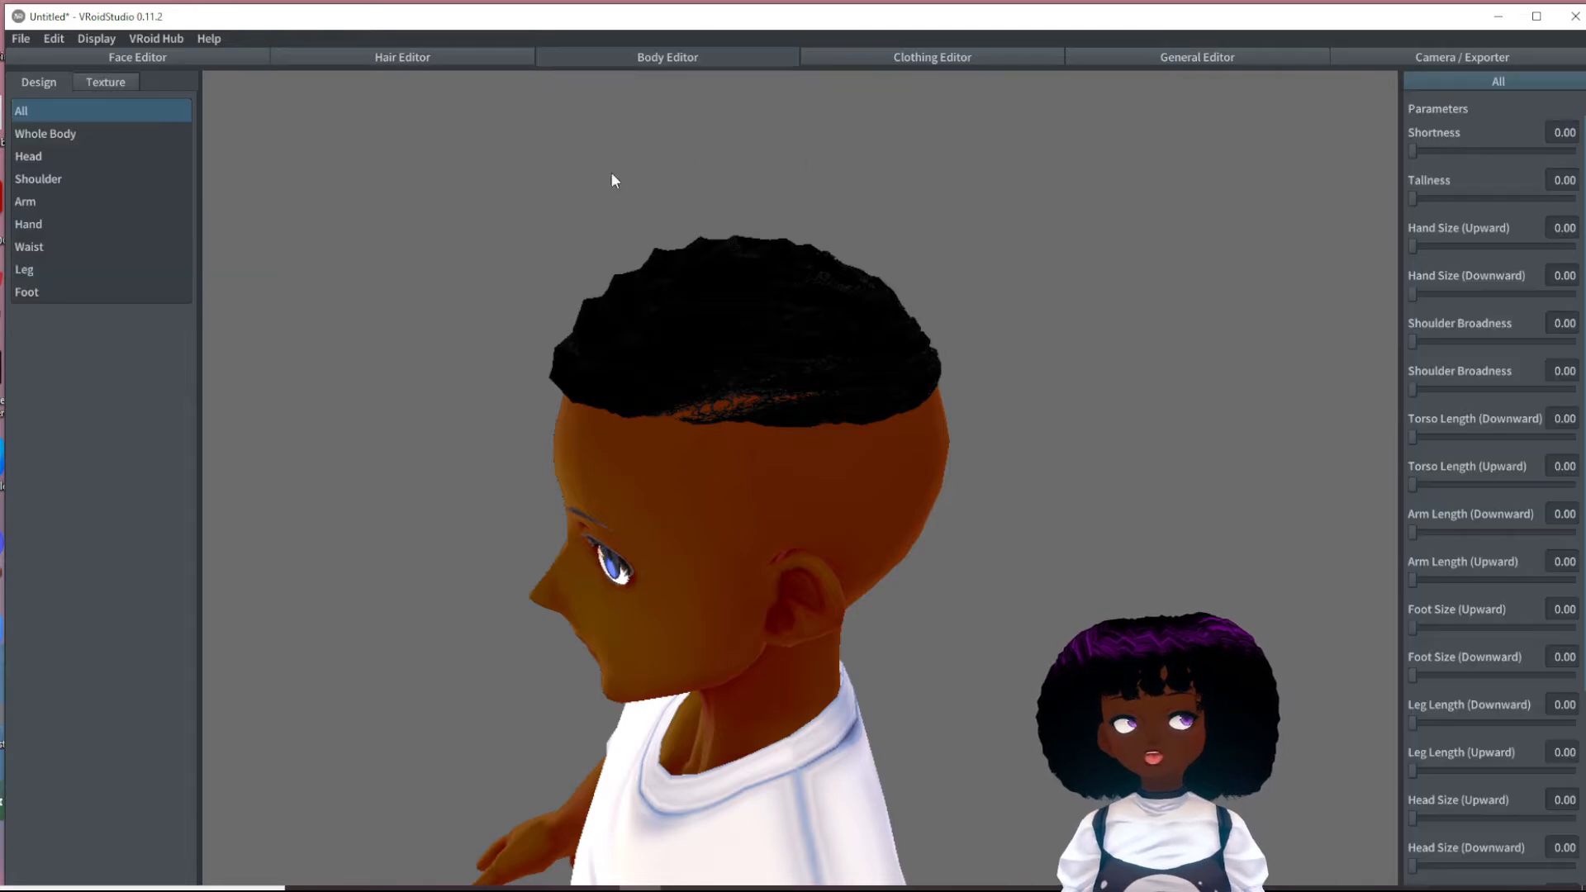
pyautogui.moveTo(611, 180); pyautogui.dragTo(691, 441, button='right')
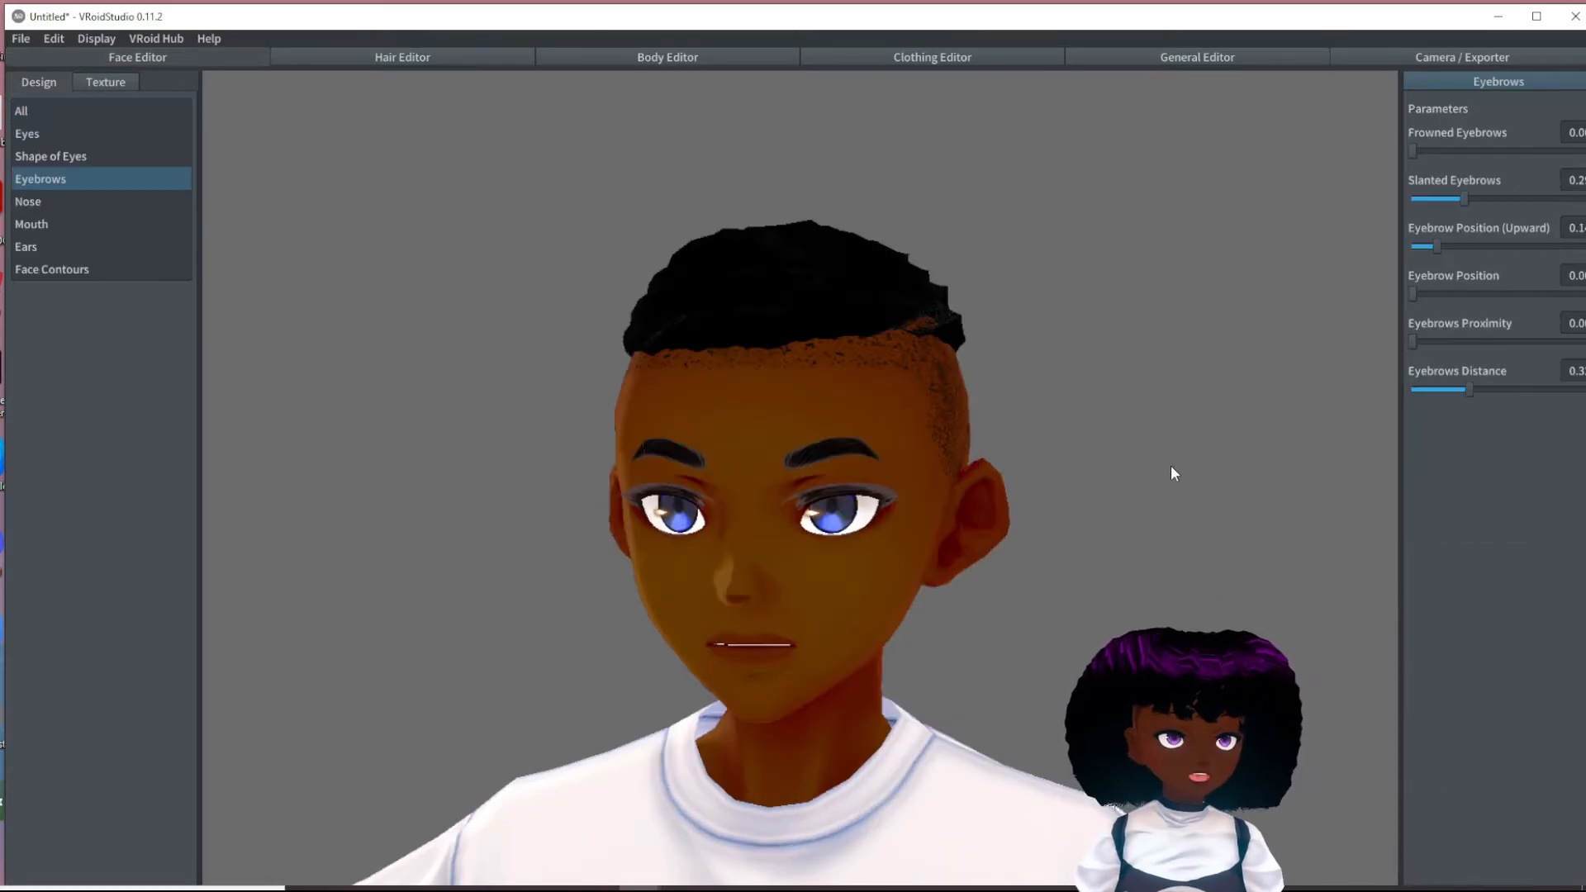
# - Examine the face and the stubble below the hairline from several angles, and inspect the eyebrow texture layers
pyautogui.moveTo(1172, 467); pyautogui.dragTo(805, 340, button='right')
pyautogui.moveTo(520, 289); pyautogui.dragTo(936, 377, button='right')
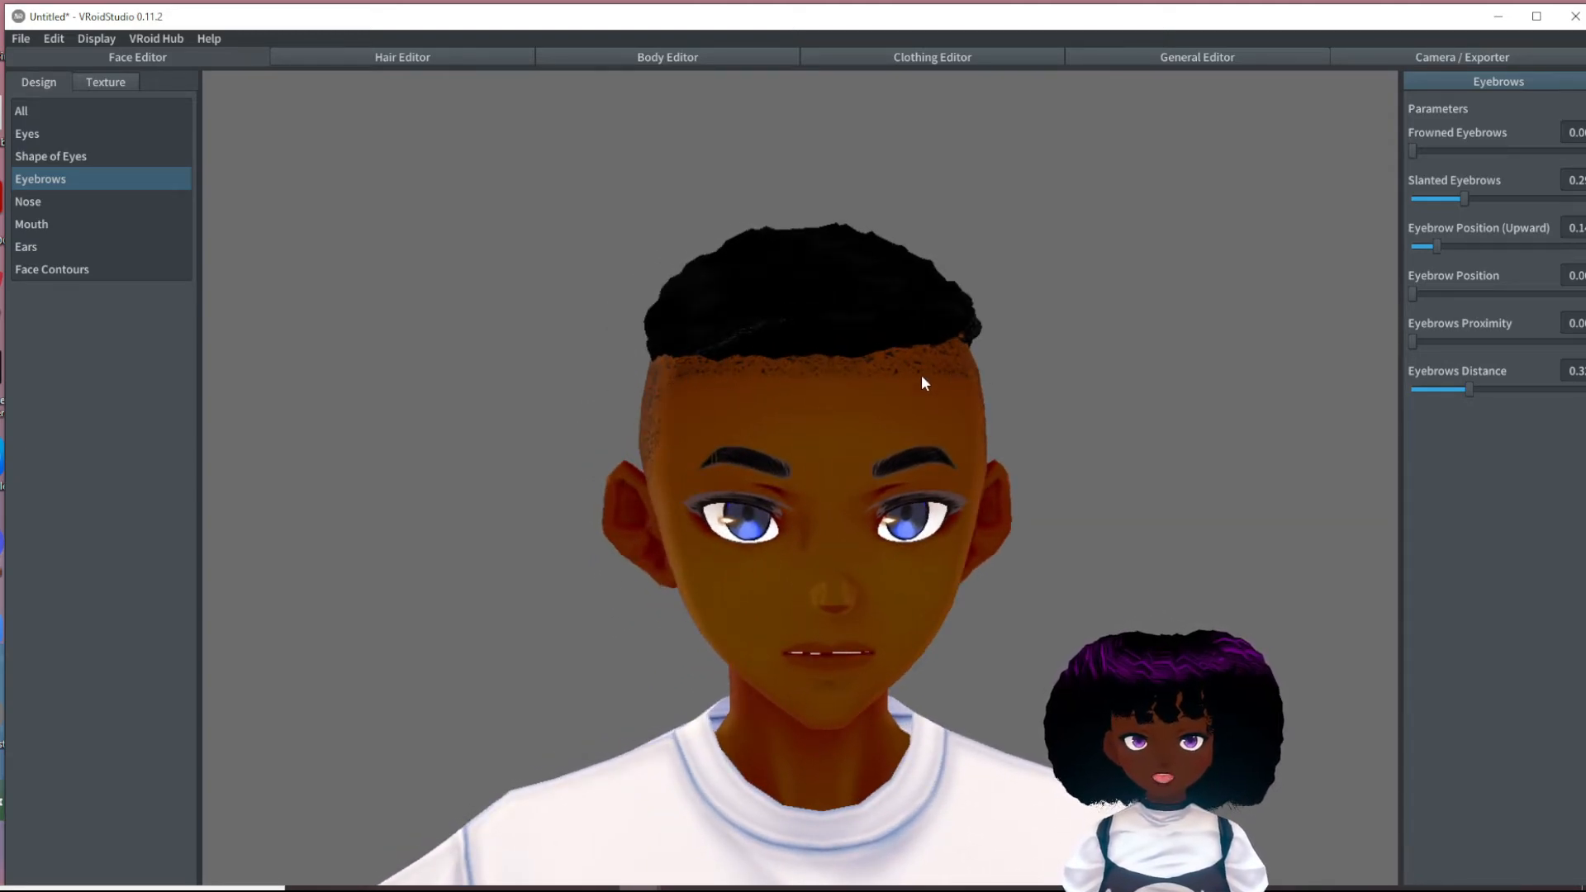
pyautogui.moveTo(808, 382)
pyautogui.mouseDown(button='right')
pyautogui.moveTo(829, 372)
pyautogui.moveTo(779, 373)
pyautogui.mouseUp(button='right')
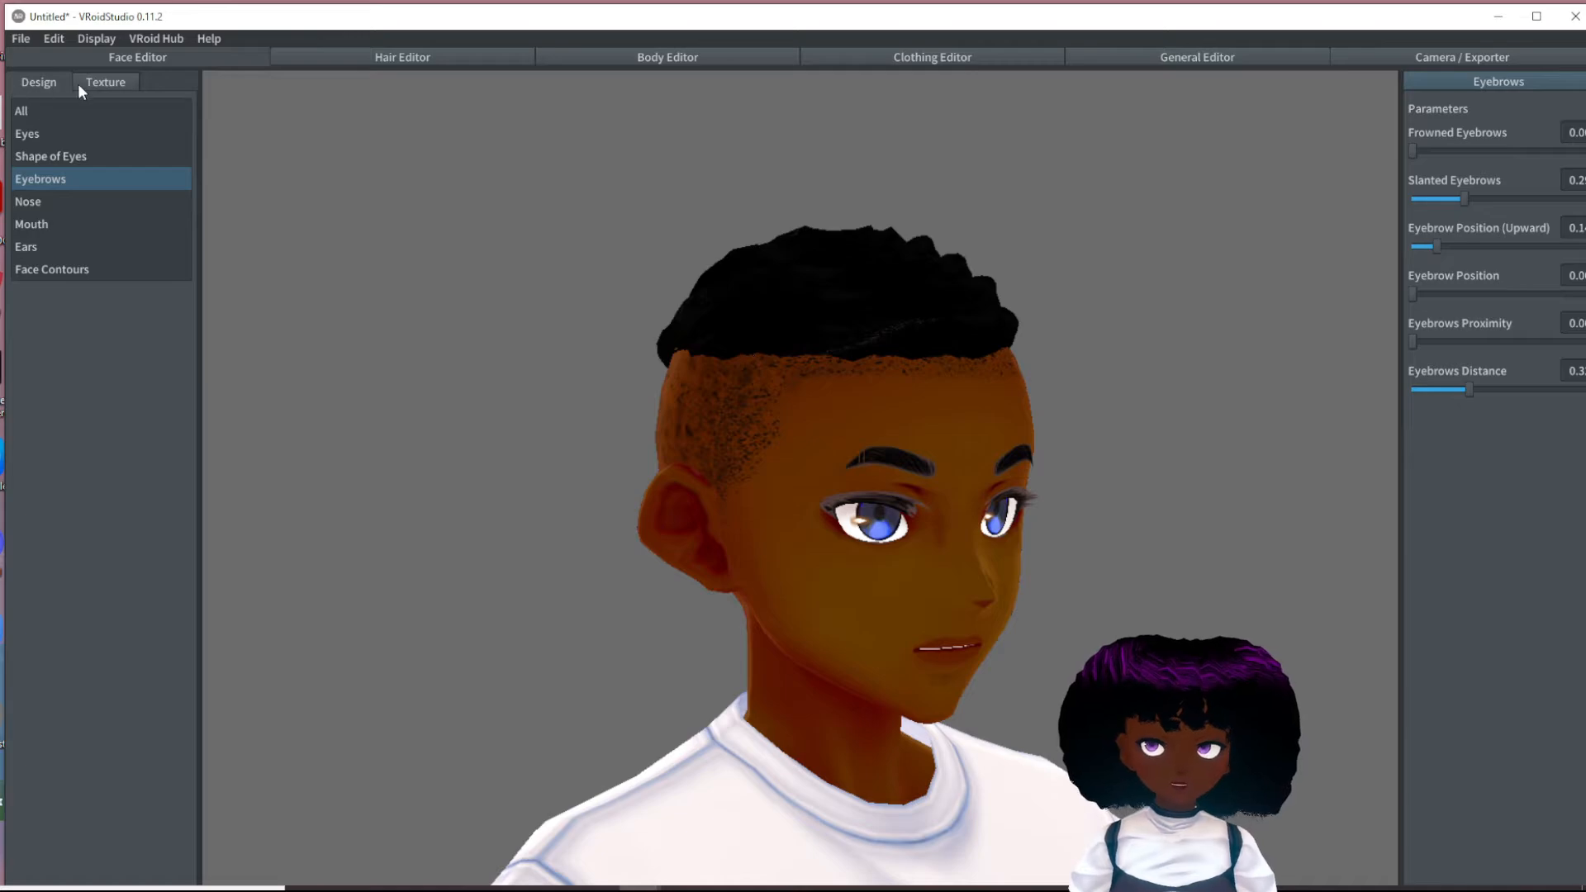
pyautogui.click(102, 84)
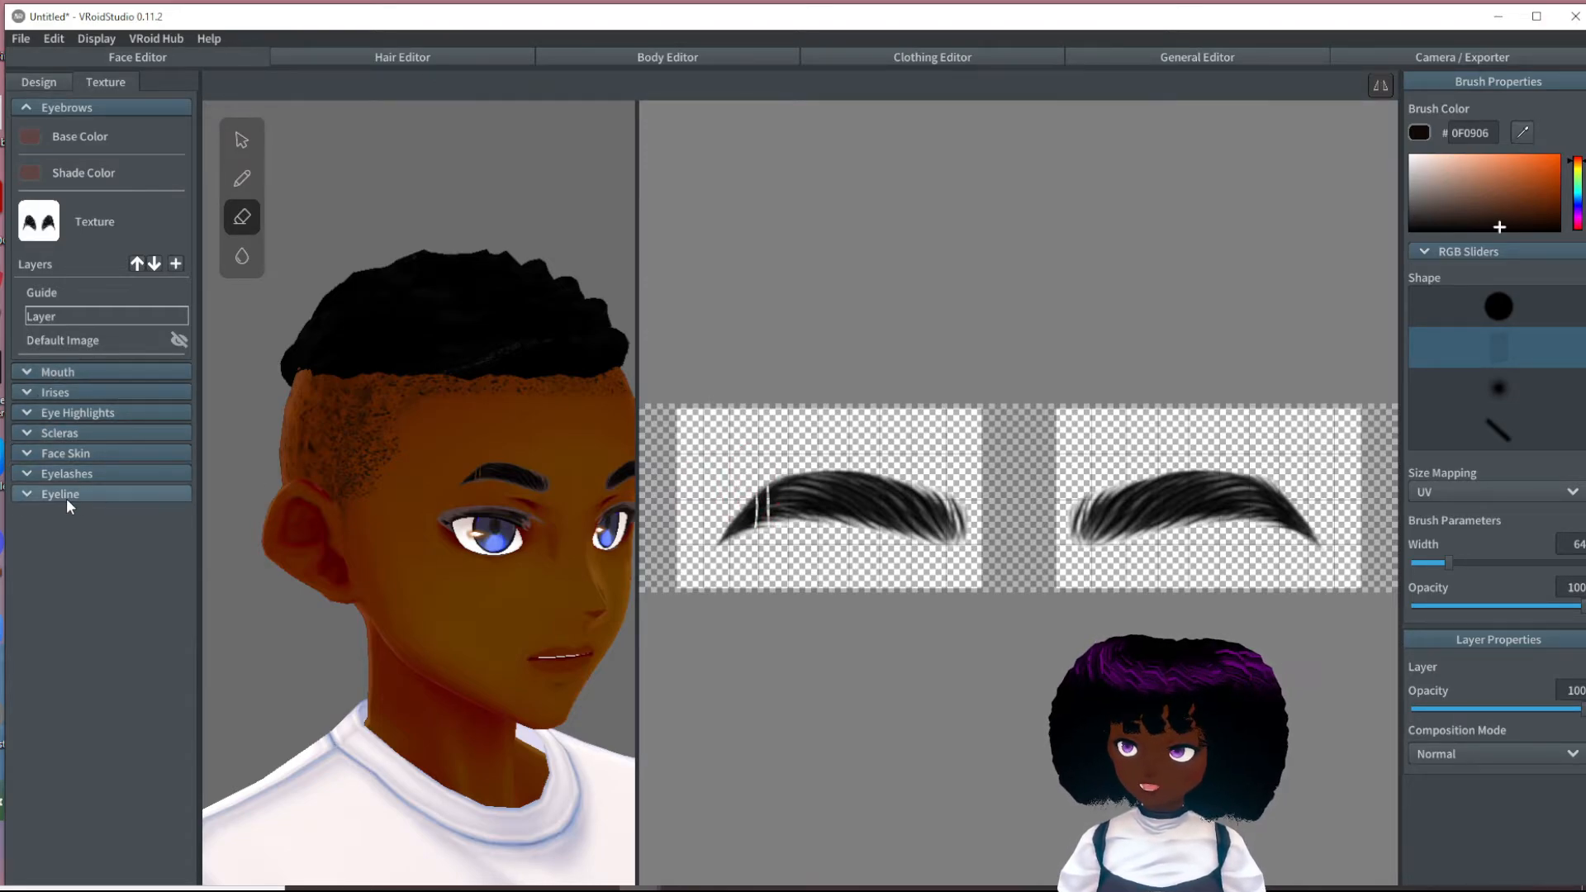
pyautogui.click(45, 82)
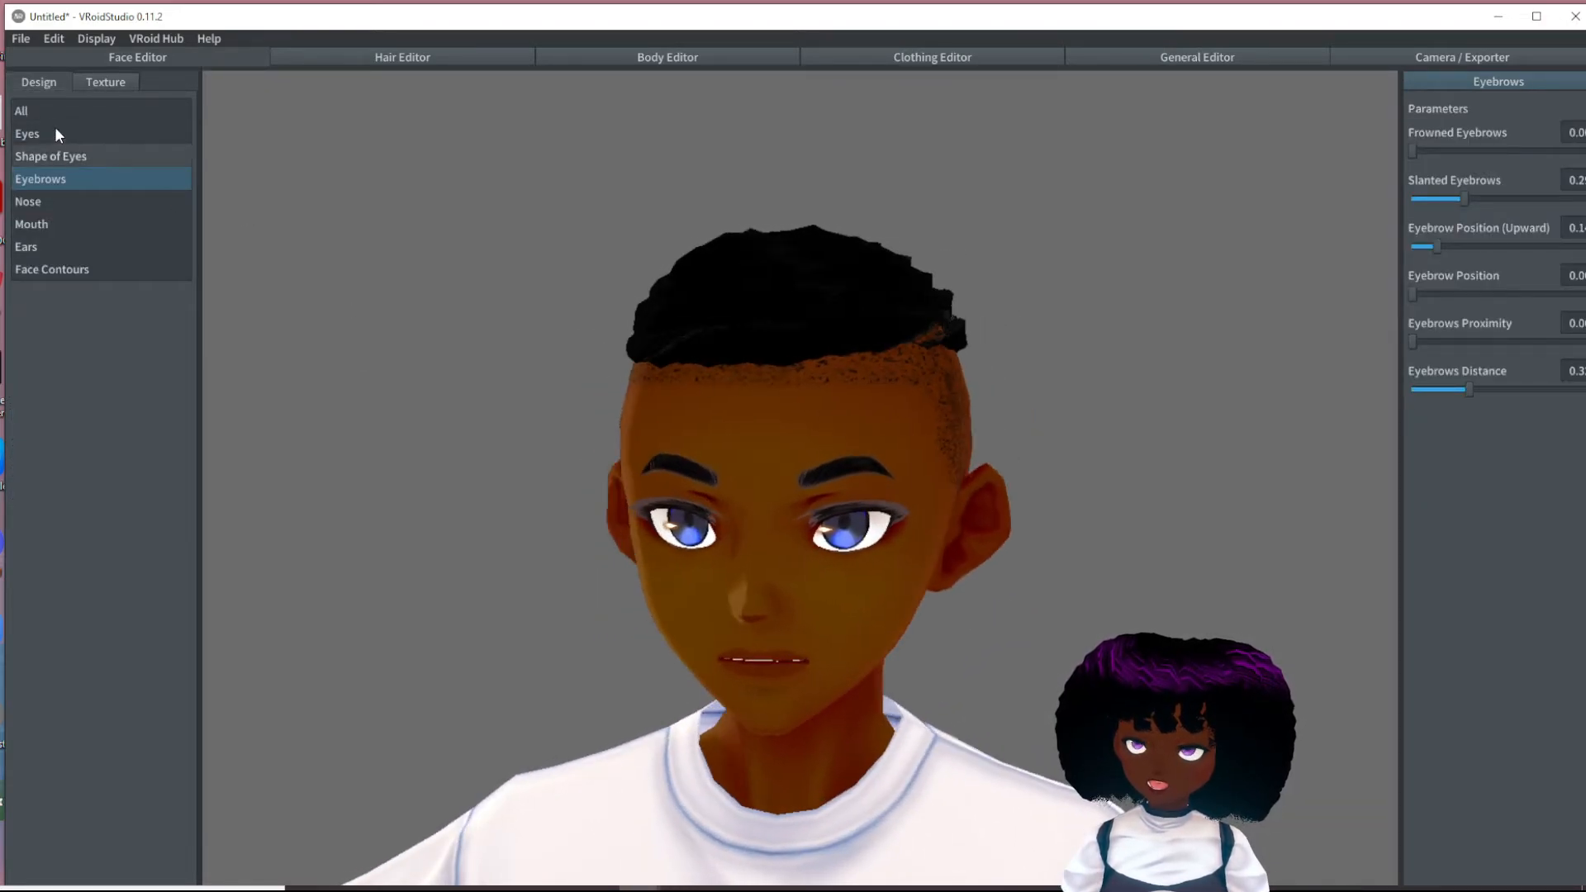
pyautogui.click(110, 83)
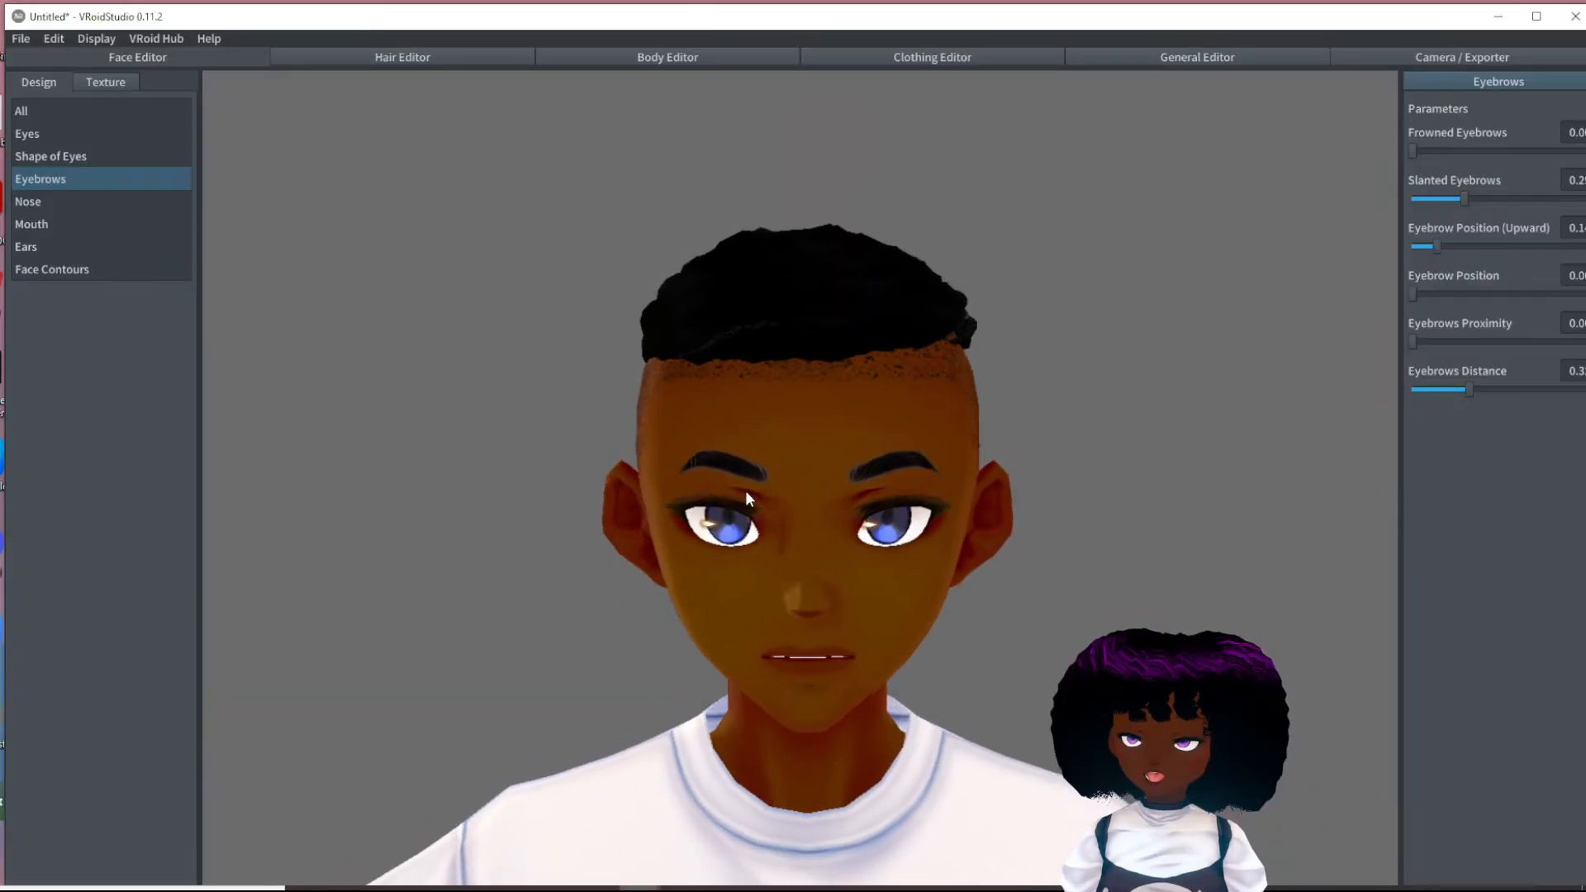
pyautogui.moveTo(1019, 463); pyautogui.dragTo(701, 484, button='right')
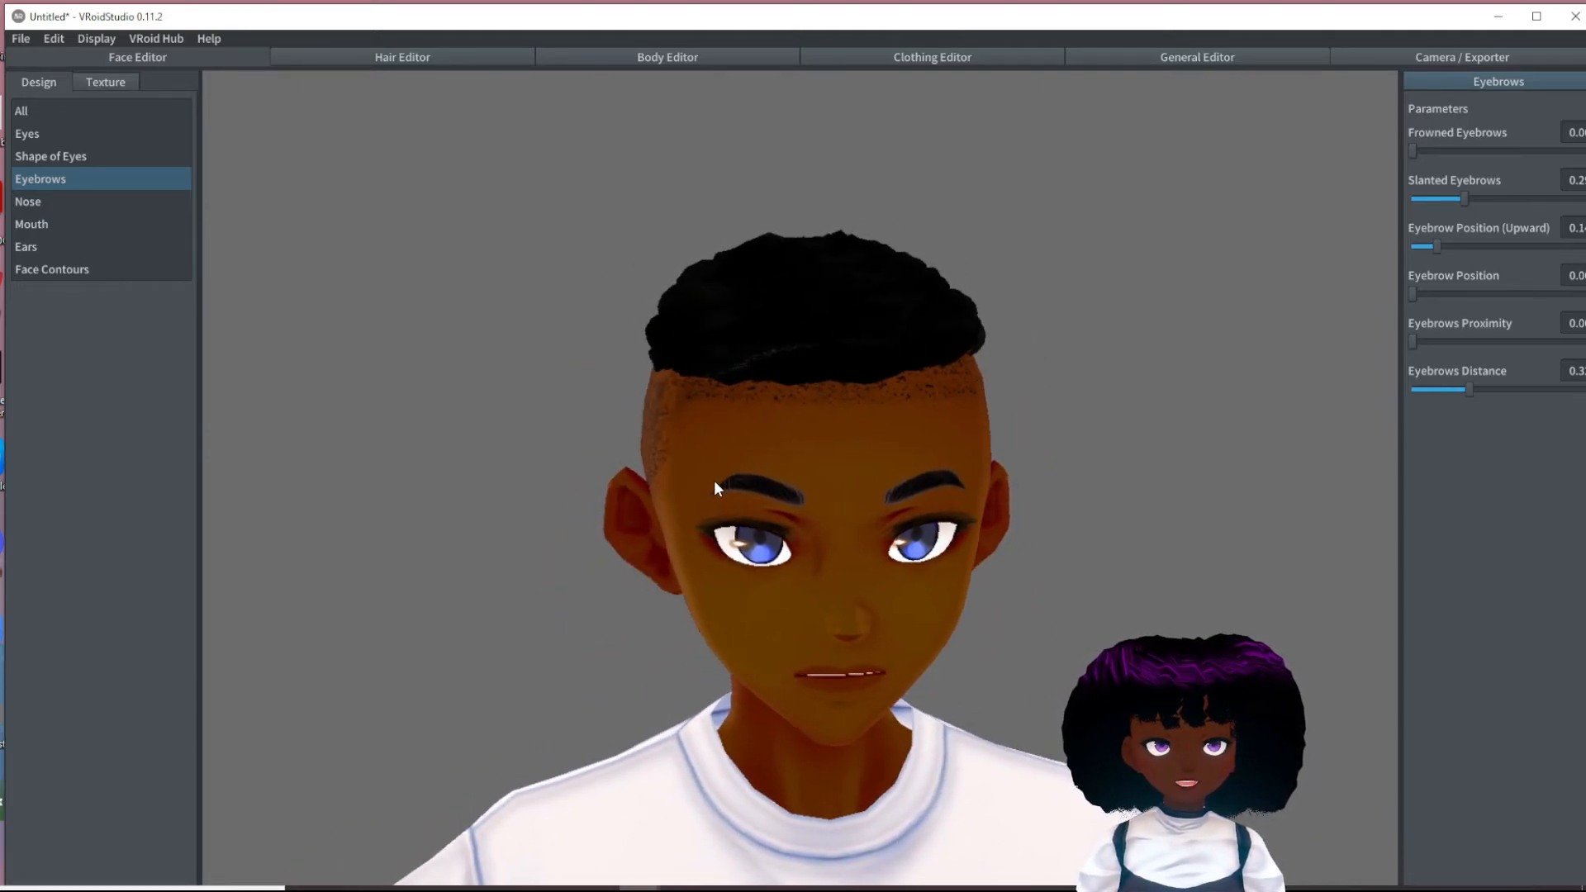
pyautogui.moveTo(983, 474); pyautogui.dragTo(1047, 500, button='right')
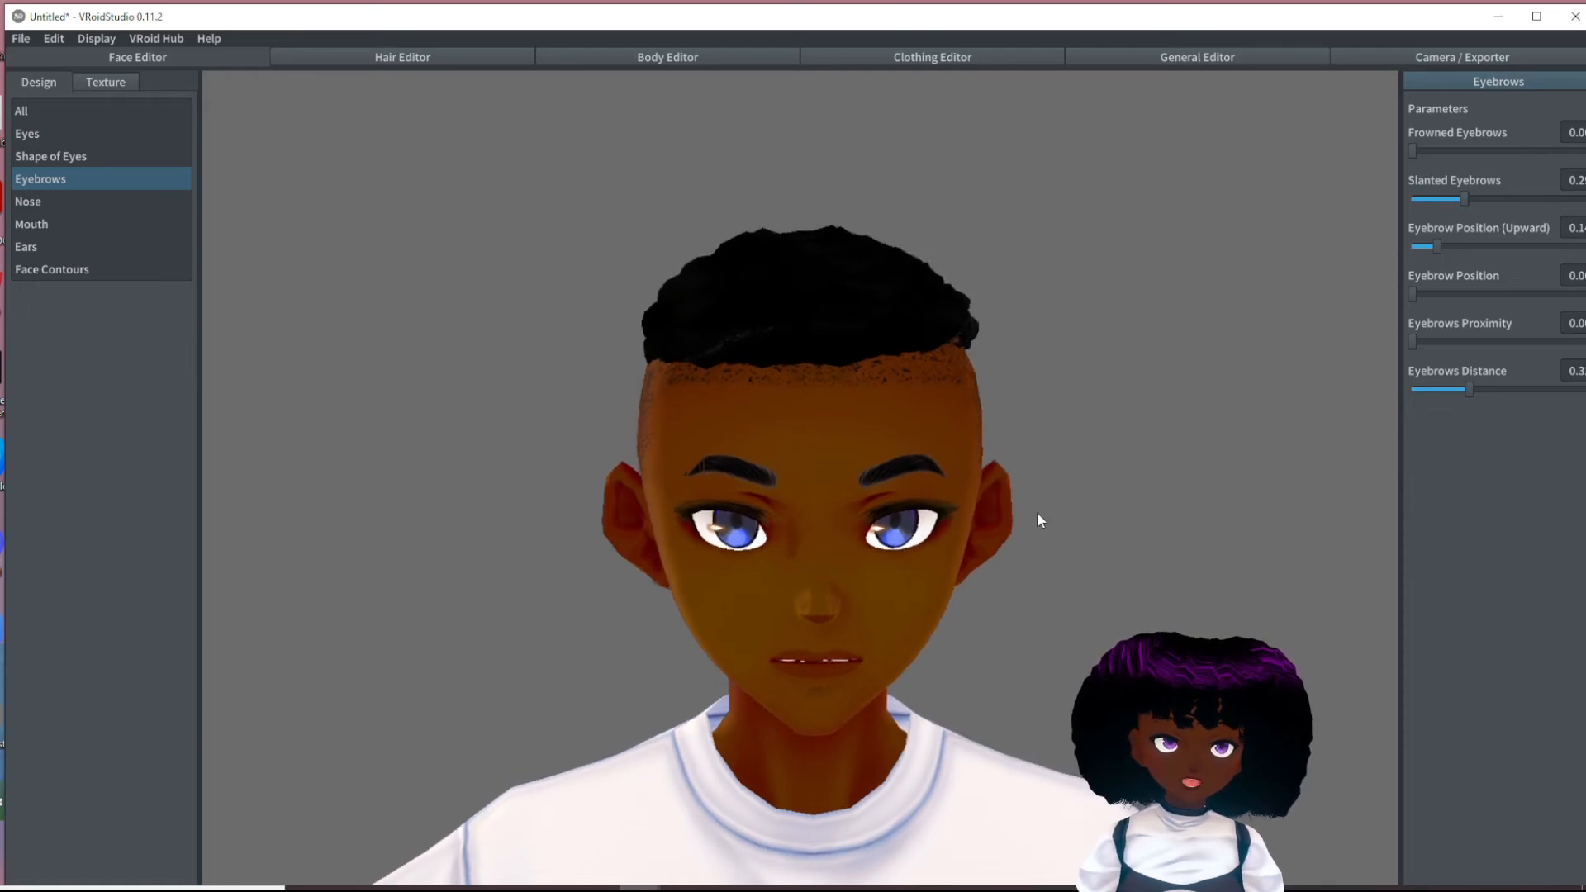
# - Return to the hair editor and examine the hairstyle and stubble from above, the side and the back
pyautogui.click(463, 55)
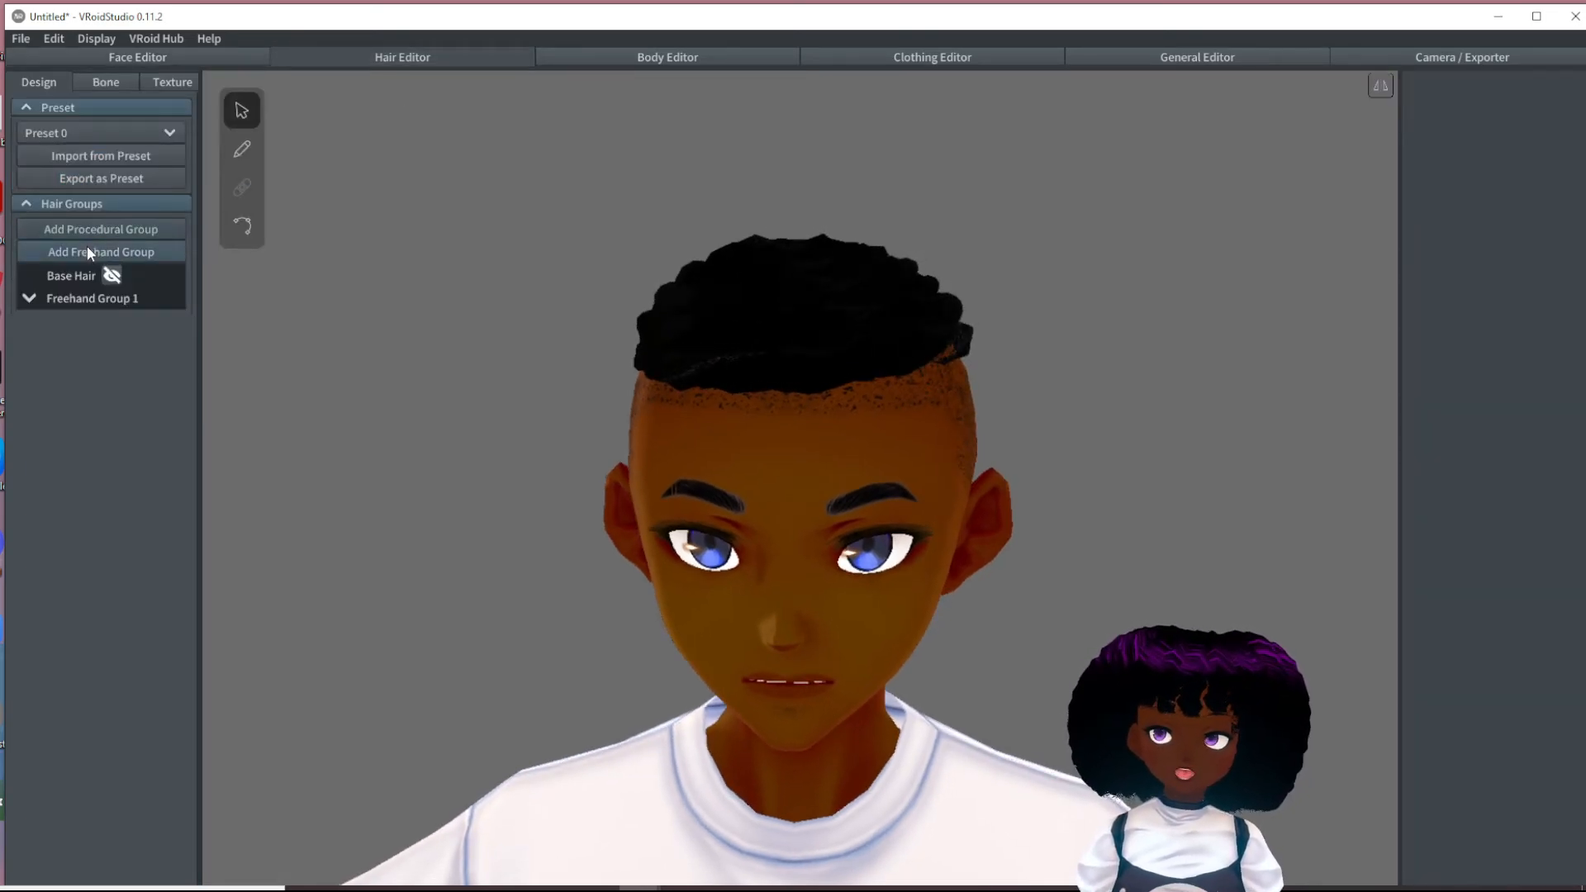
pyautogui.moveTo(877, 431)
pyautogui.mouseDown(button='right')
pyautogui.moveTo(885, 460)
pyautogui.moveTo(982, 459)
pyautogui.mouseUp(button='right')
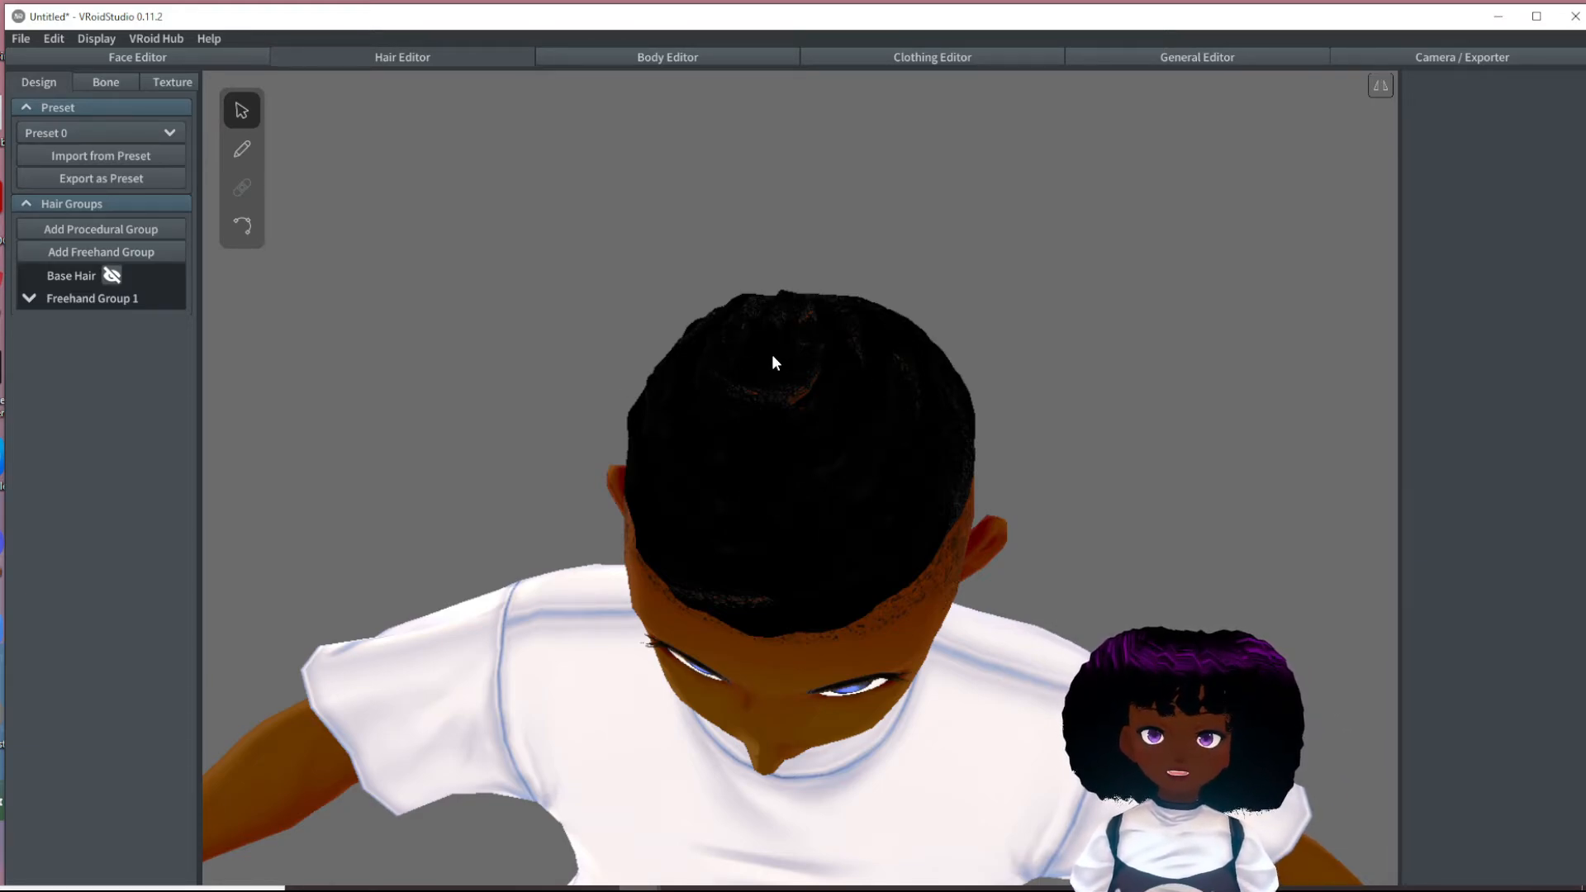
pyautogui.moveTo(890, 529); pyautogui.dragTo(857, 423, button='right')
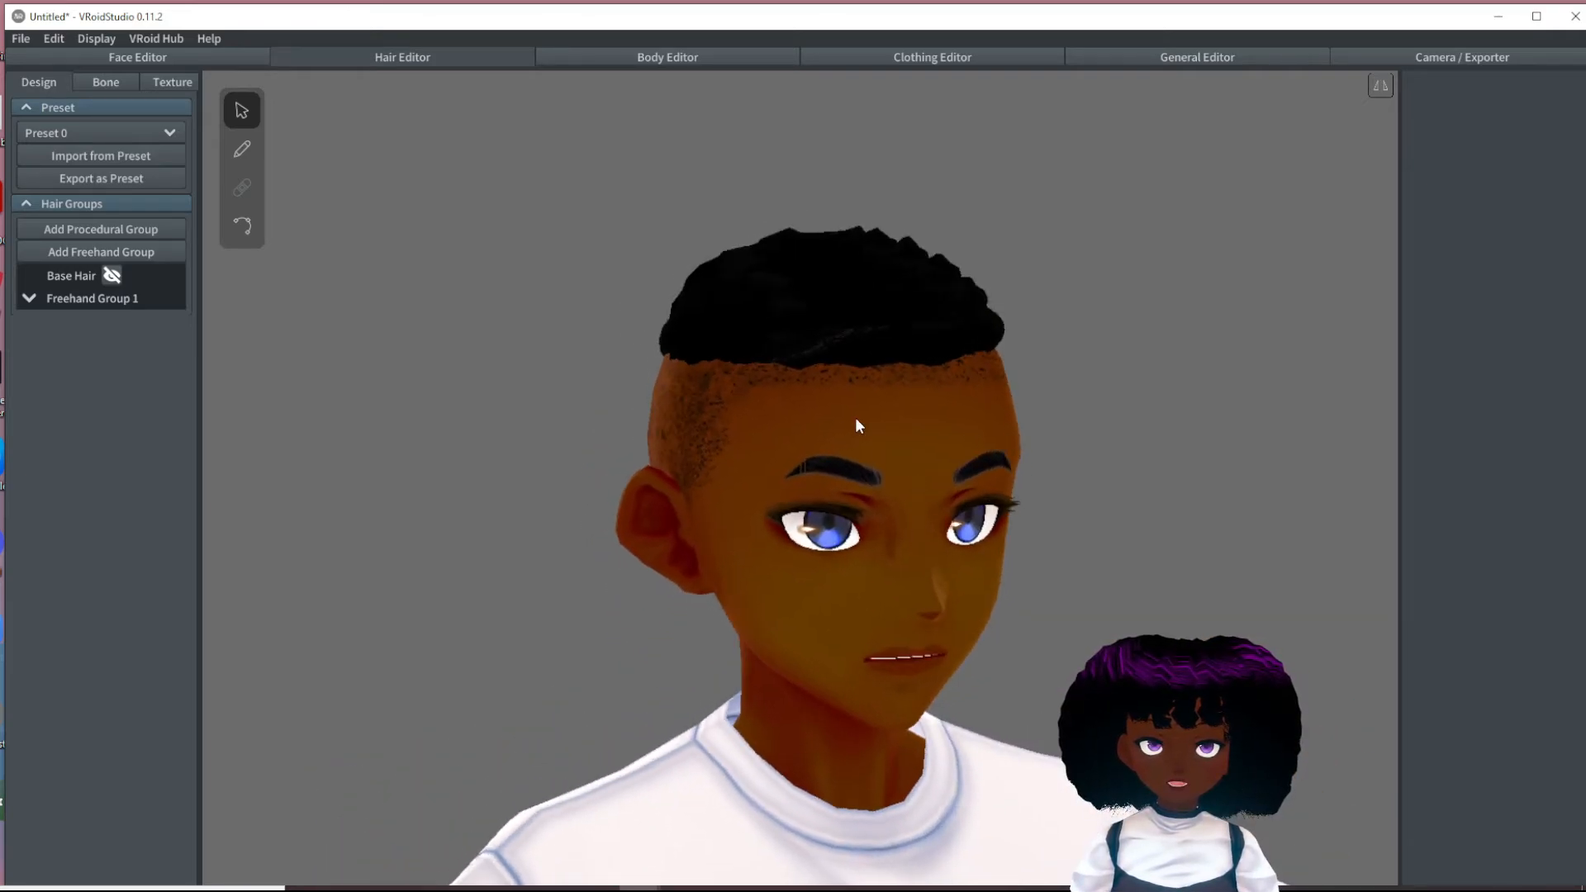
pyautogui.moveTo(970, 382); pyautogui.dragTo(849, 387, button='right')
pyautogui.moveTo(943, 450); pyautogui.dragTo(859, 473, button='right')
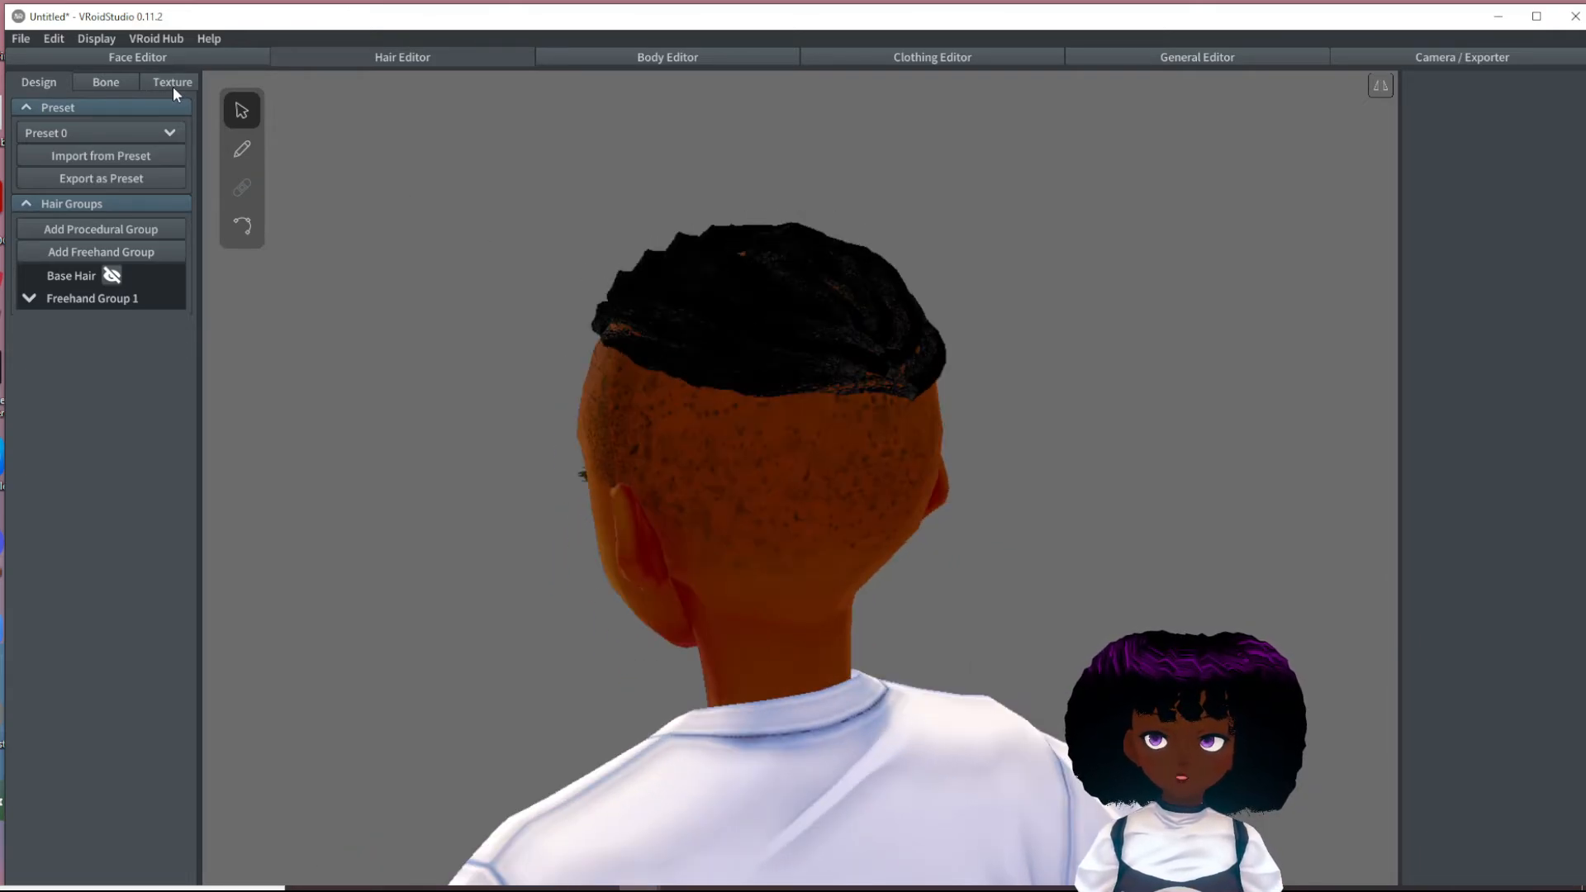
# - Review the hair texture and the freehand hair group, and view the character's head and upper body from the front
pyautogui.click(172, 83)
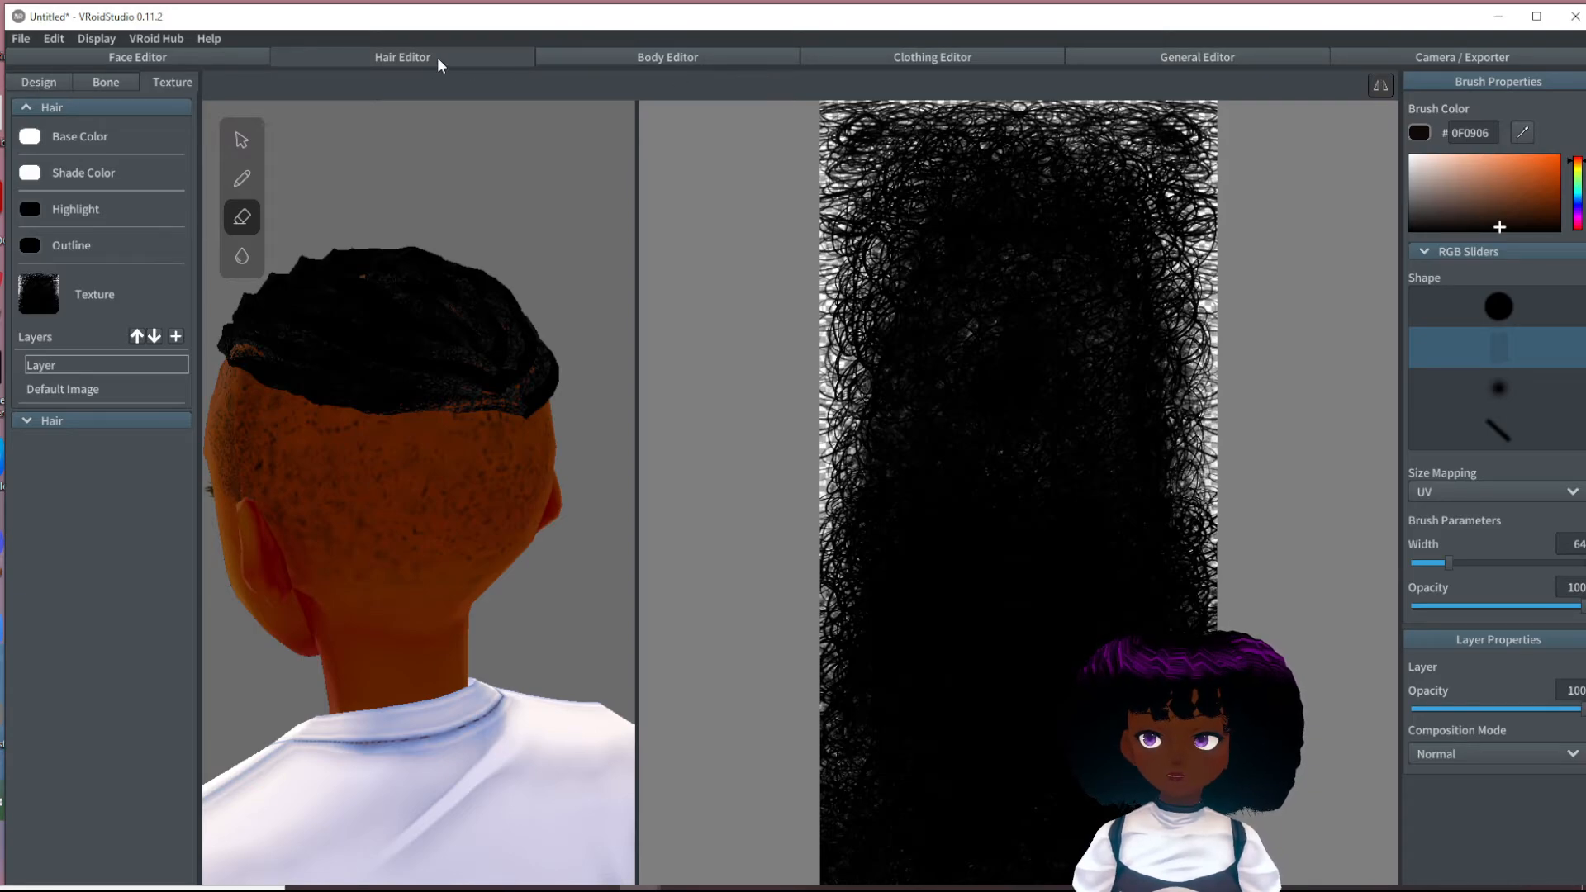
pyautogui.click(26, 81)
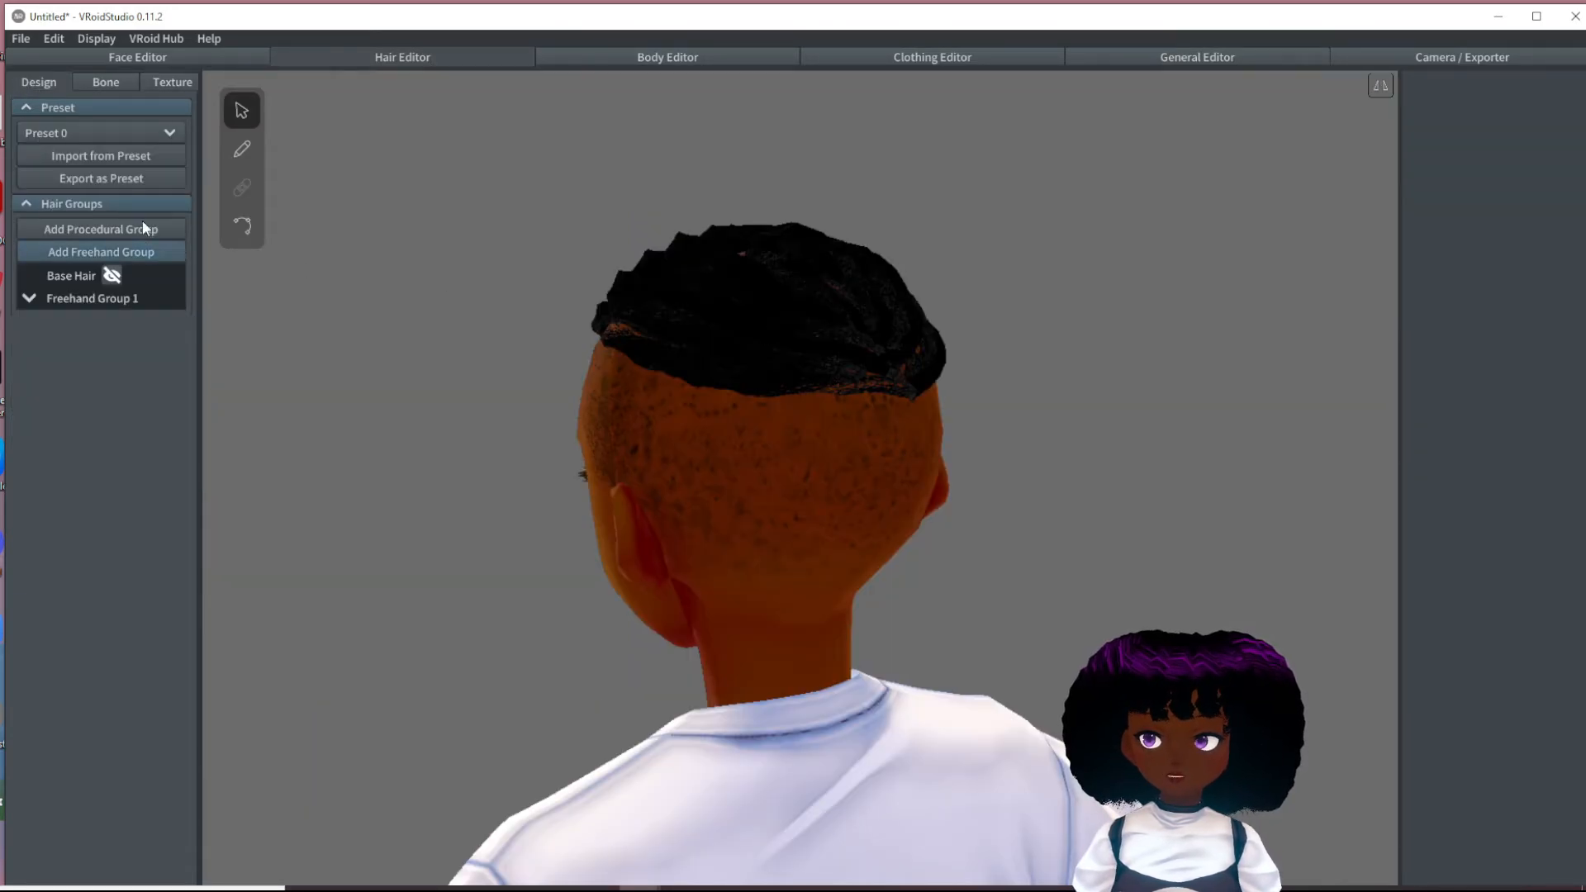
pyautogui.click(127, 300)
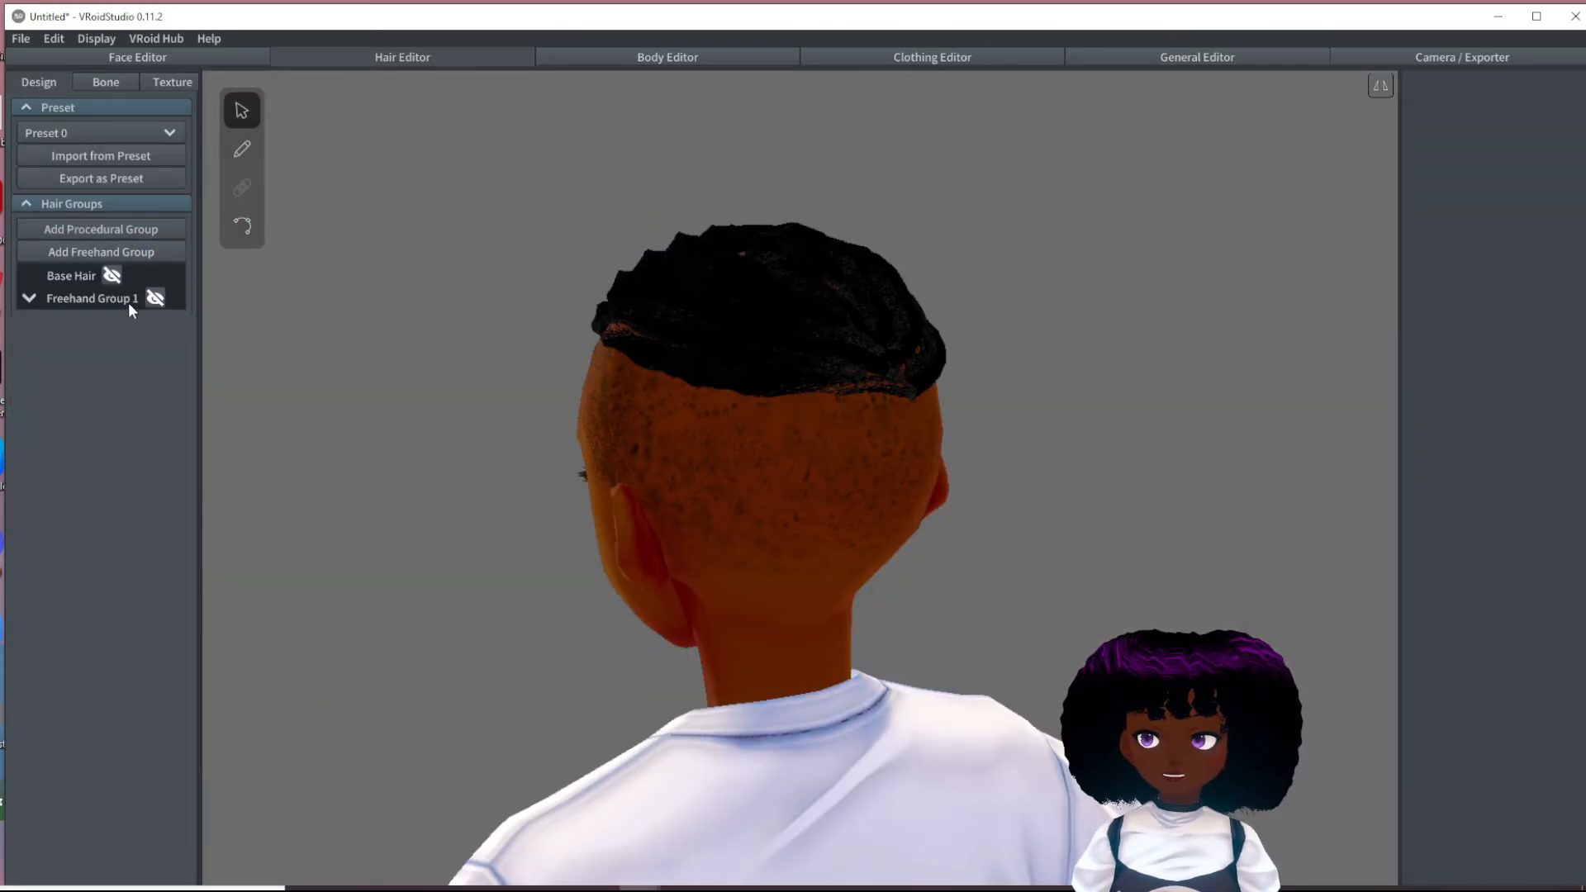
pyautogui.moveTo(954, 404)
pyautogui.mouseDown(button='right')
pyautogui.moveTo(925, 403)
pyautogui.moveTo(947, 403)
pyautogui.moveTo(942, 389)
pyautogui.moveTo(1001, 444)
pyautogui.moveTo(699, 416)
pyautogui.moveTo(811, 408)
pyautogui.mouseUp(button='right')
pyautogui.click(878, 440)
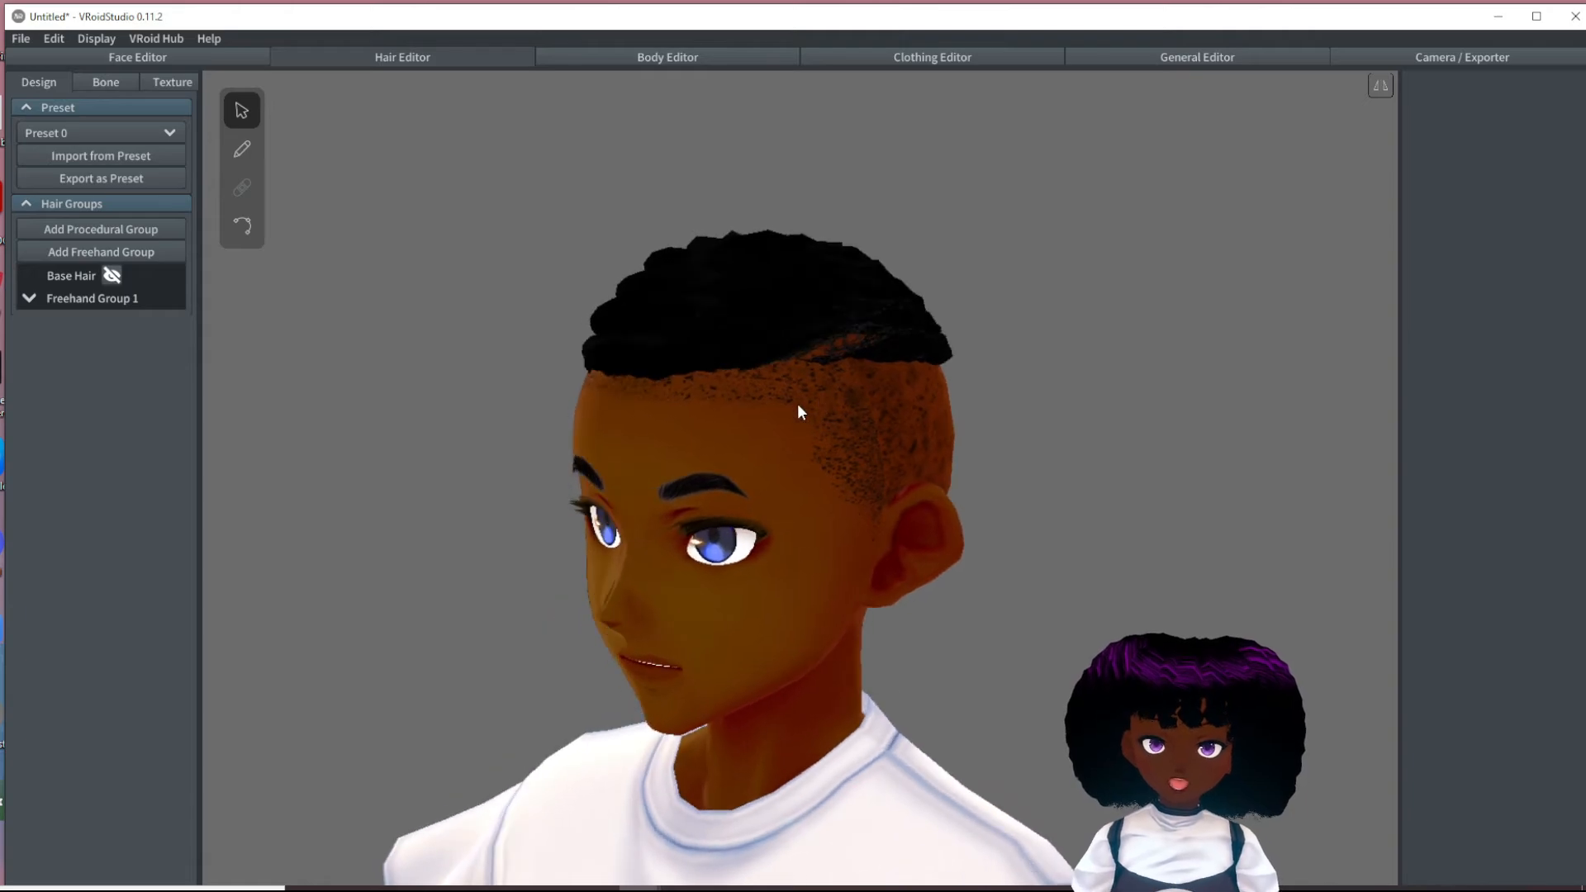
pyautogui.moveTo(1052, 573)
pyautogui.mouseDown(button='right')
pyautogui.moveTo(1075, 578)
pyautogui.moveTo(1045, 611)
pyautogui.moveTo(1108, 609)
pyautogui.moveTo(1073, 623)
pyautogui.moveTo(1061, 586)
pyautogui.mouseUp(button='right')
pyautogui.scroll(4, 1059, 579)
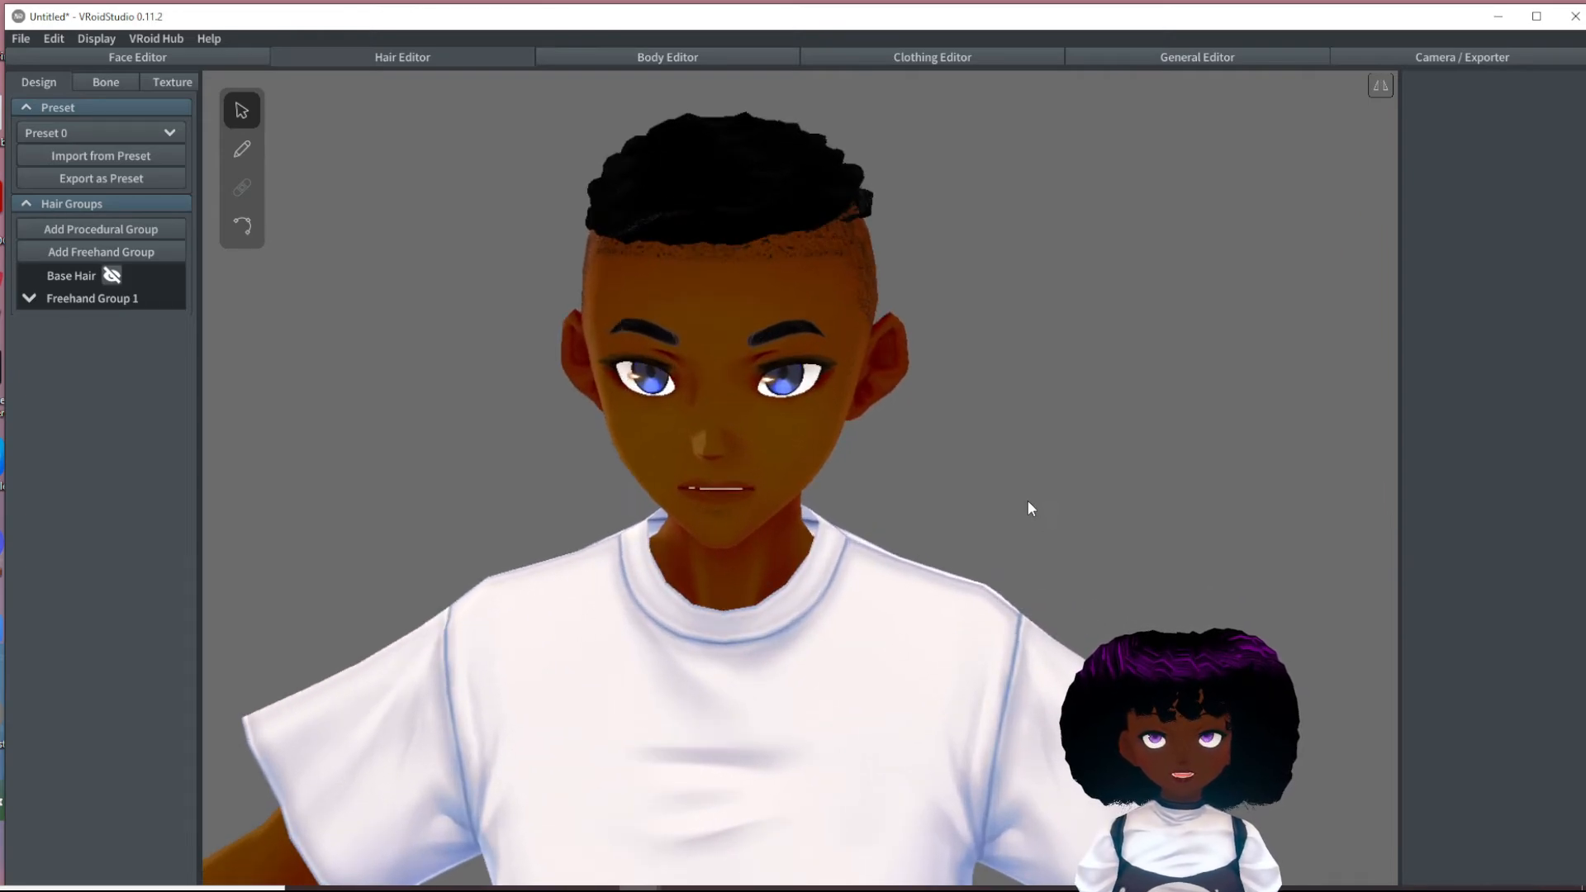
pyautogui.moveTo(998, 465); pyautogui.dragTo(1005, 474, button='middle')
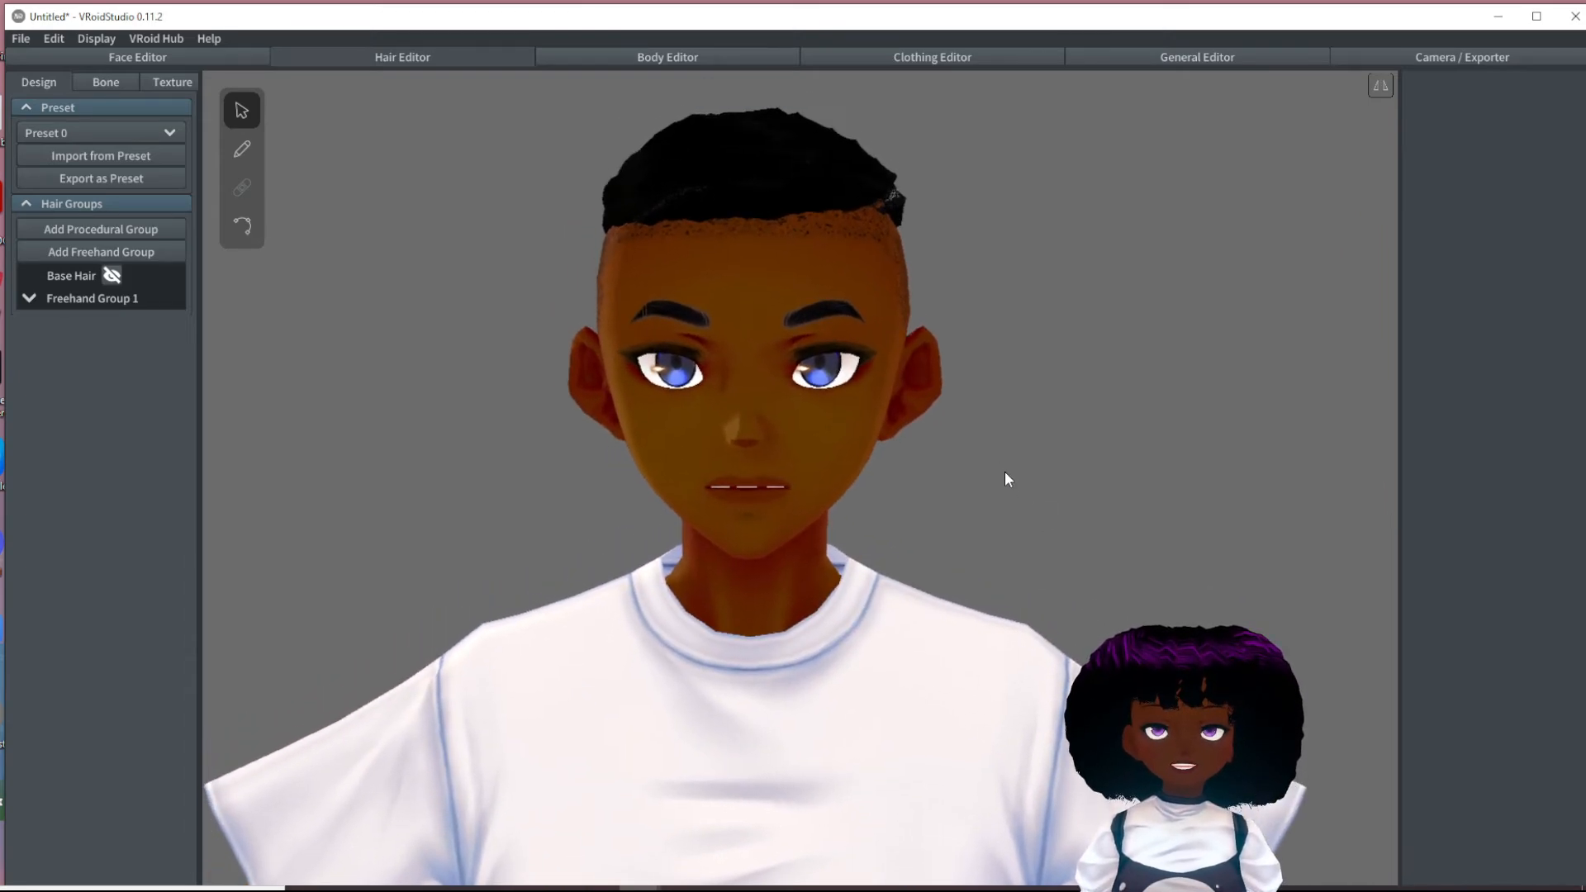
pyautogui.scroll(1, 1006, 473)
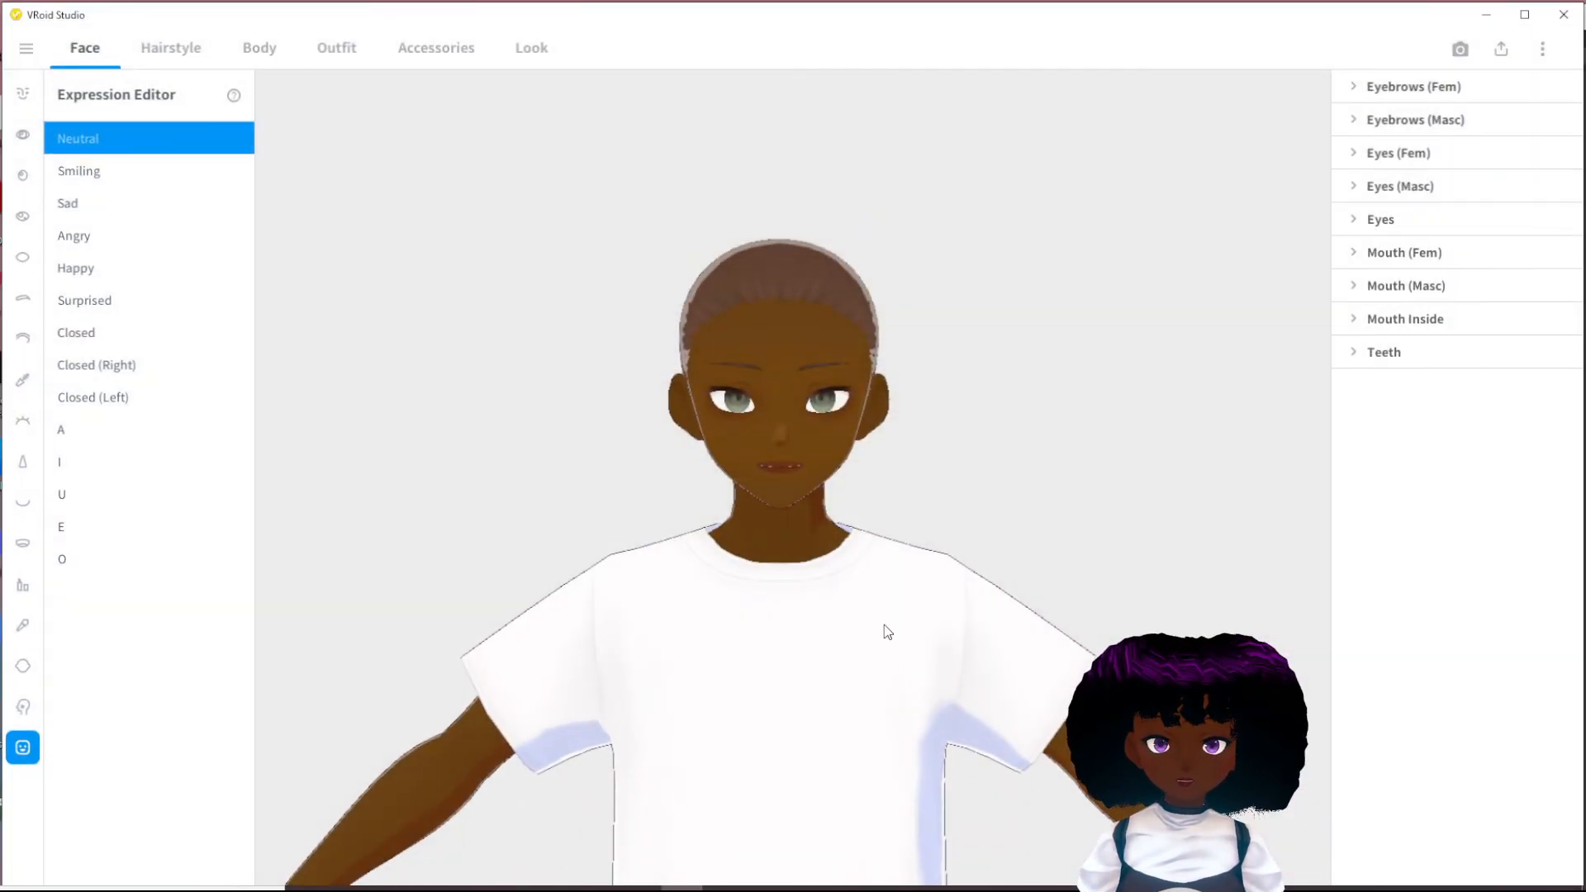
# - Switch to the untitled VRoidStudio 0.11.2 project and examine the character's hairstyle and face from the front and slightly above
pyautogui.moveTo(640, 890)
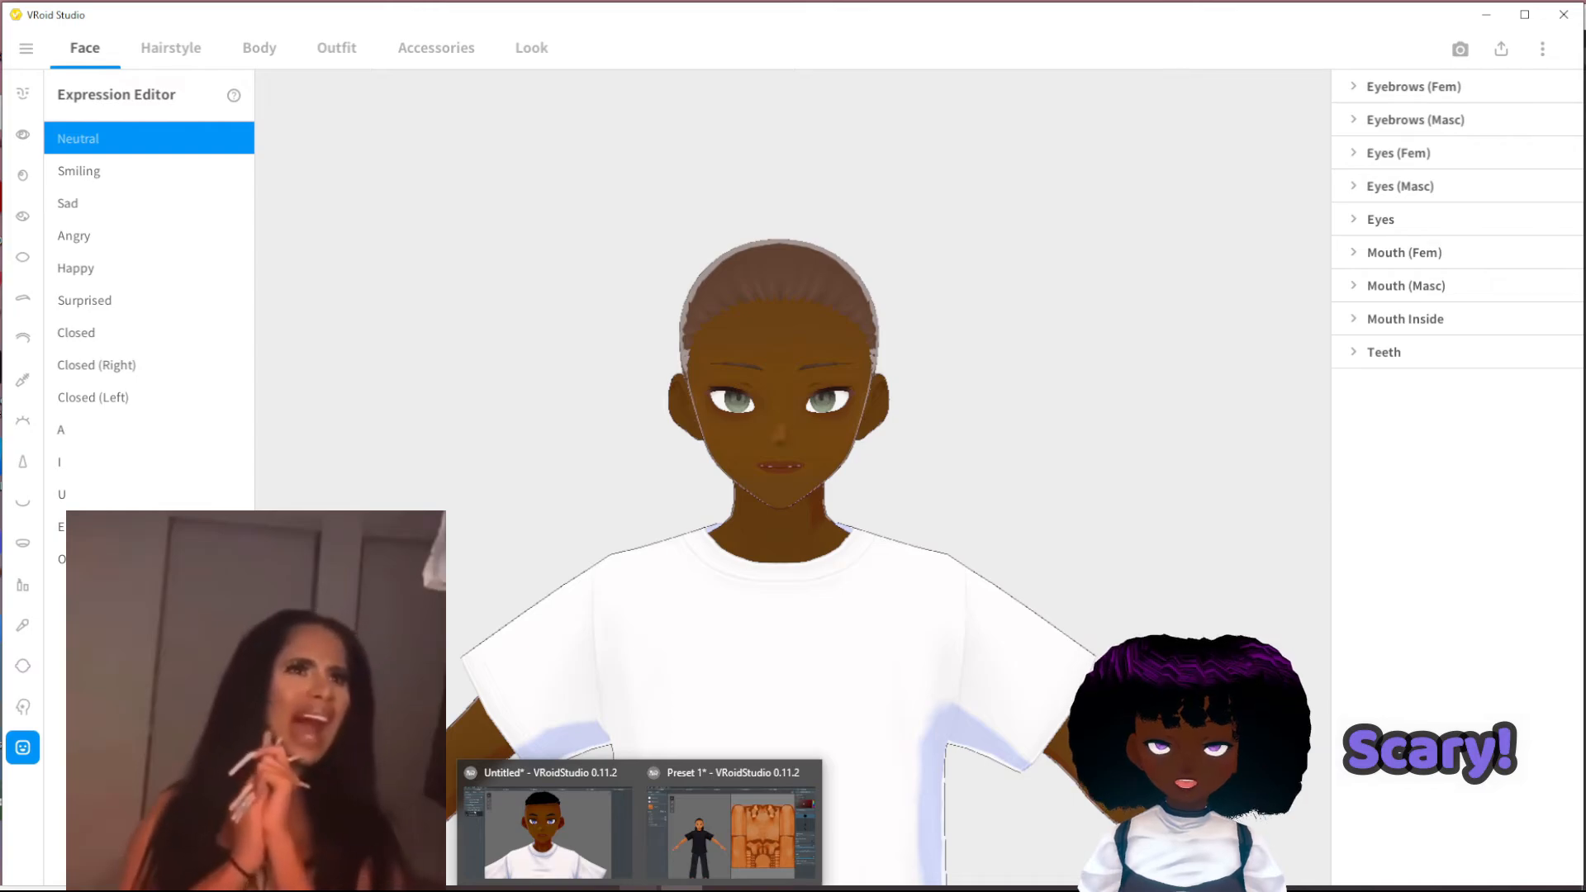
pyautogui.click(558, 826)
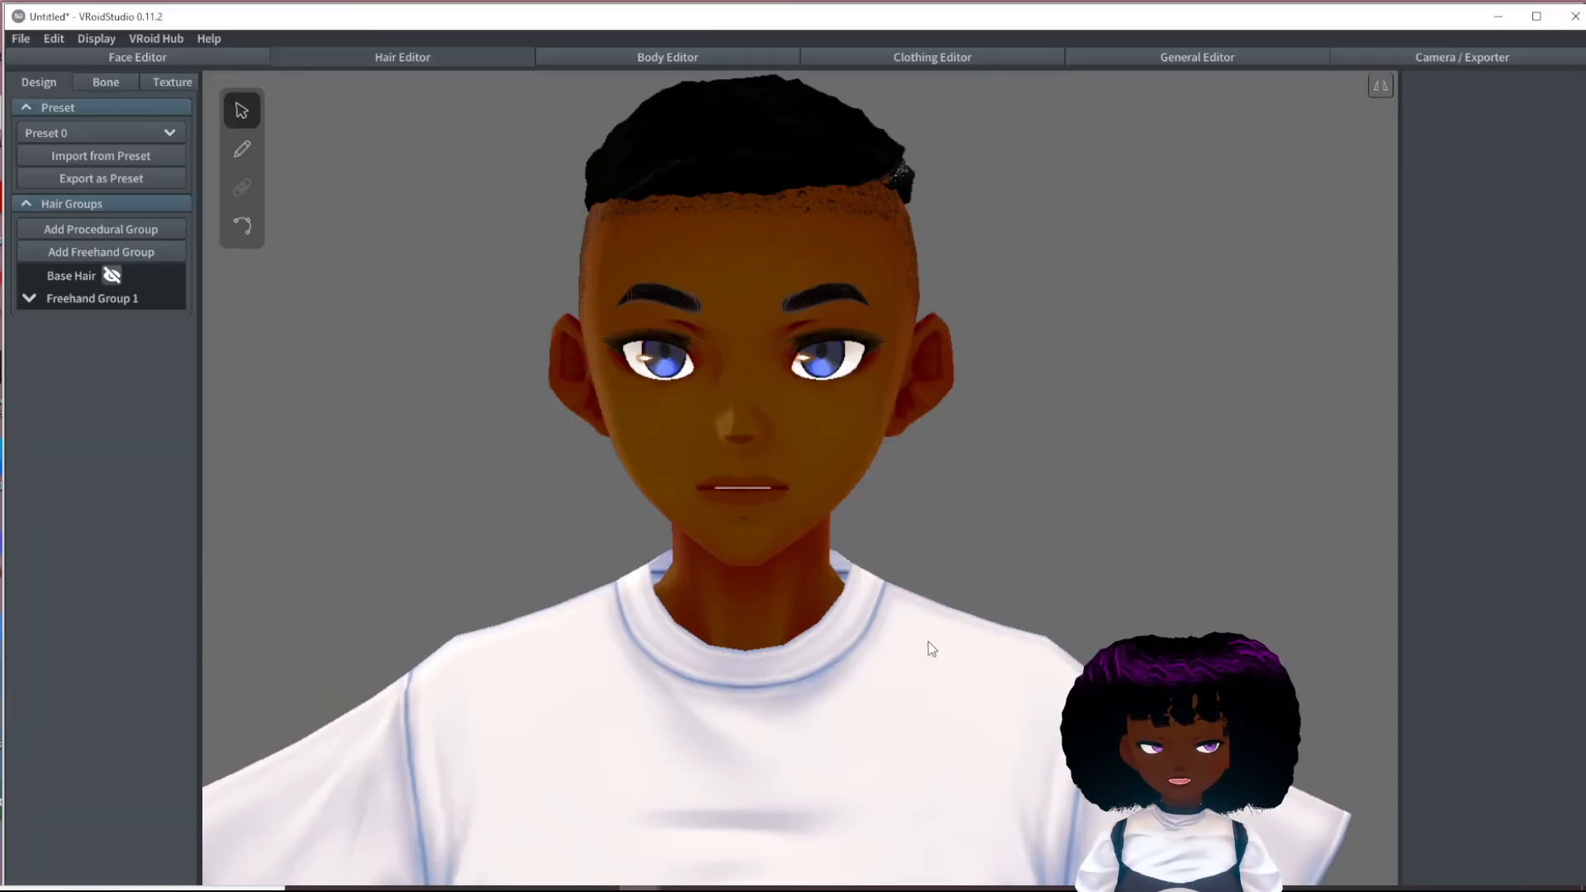
pyautogui.moveTo(1174, 641); pyautogui.dragTo(860, 638, button='right')
pyautogui.moveTo(845, 673); pyautogui.dragTo(886, 697, button='middle')
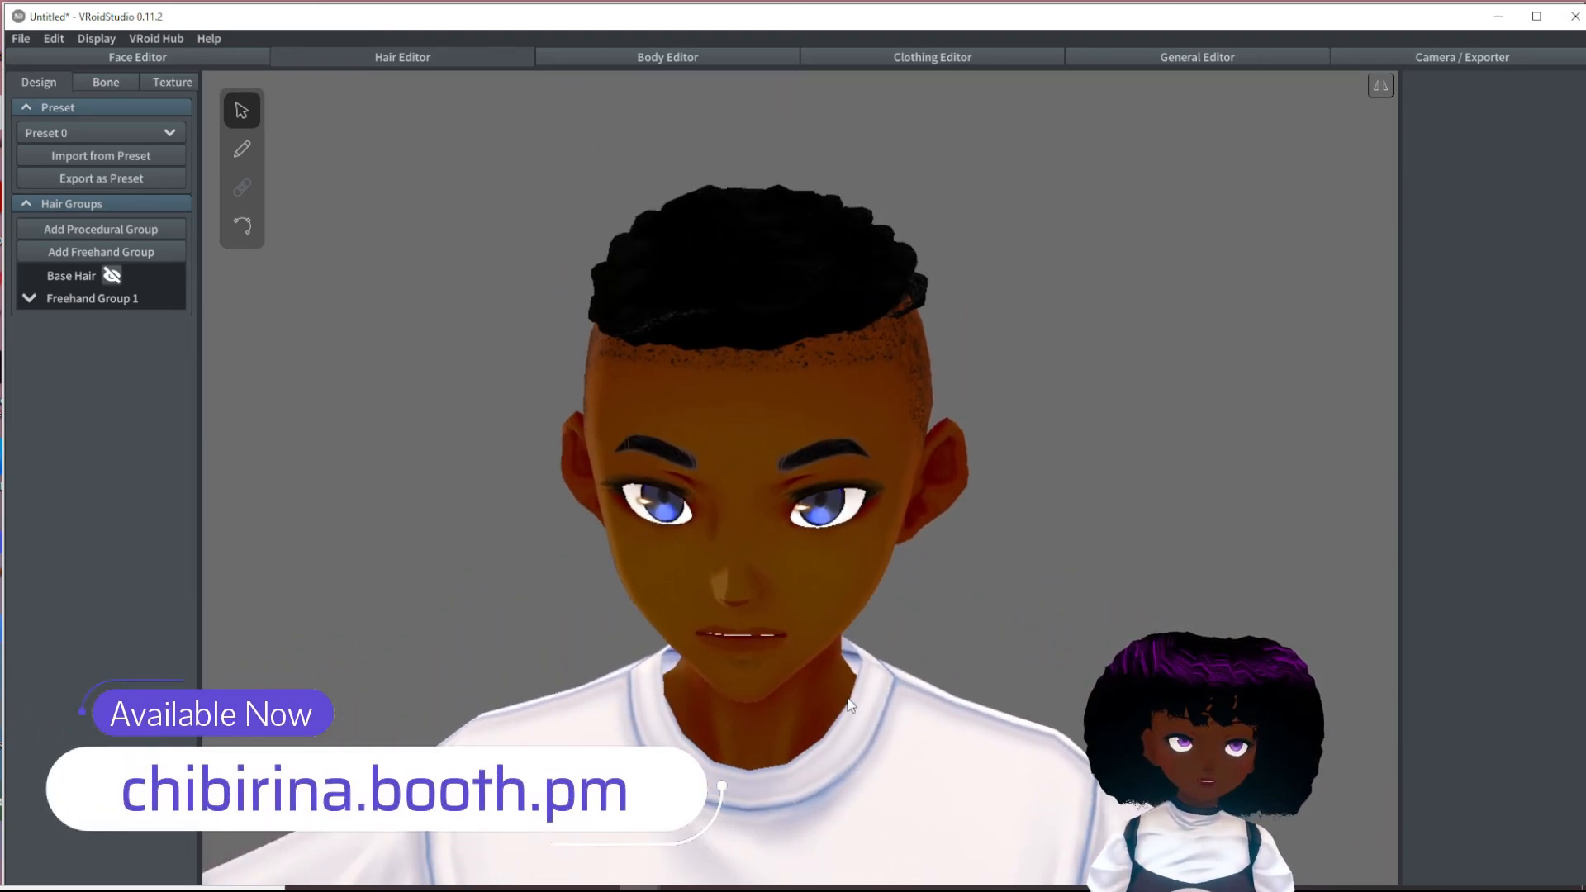
pyautogui.moveTo(886, 696); pyautogui.dragTo(896, 690, button='right')
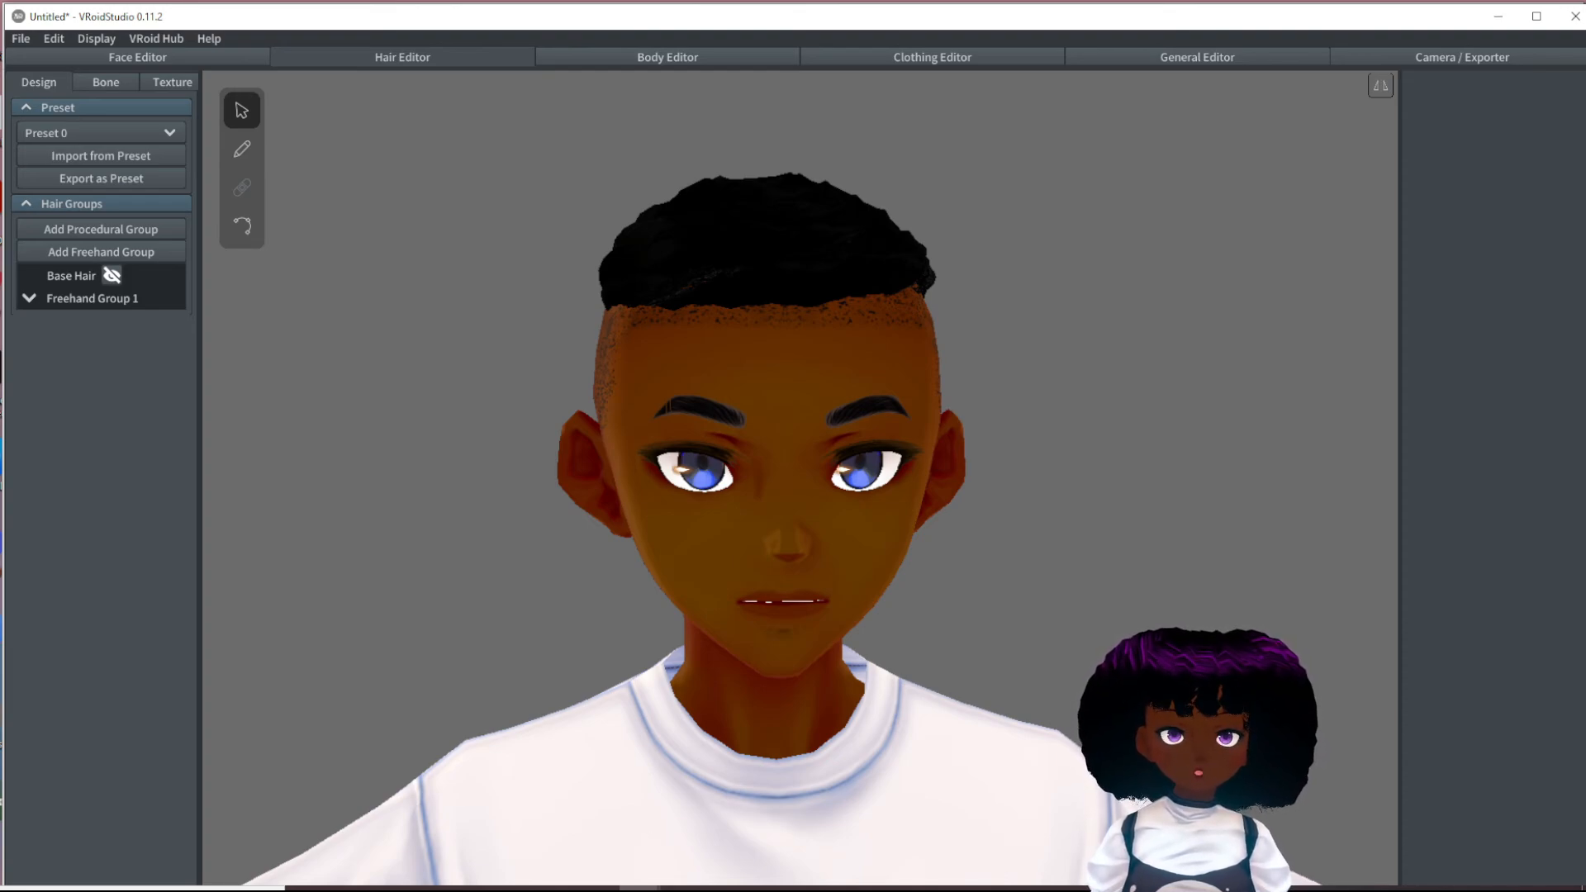
pyautogui.moveTo(769, 592)
pyautogui.mouseDown(button='right')
pyautogui.moveTo(628, 597)
pyautogui.moveTo(746, 599)
pyautogui.mouseUp(button='right')
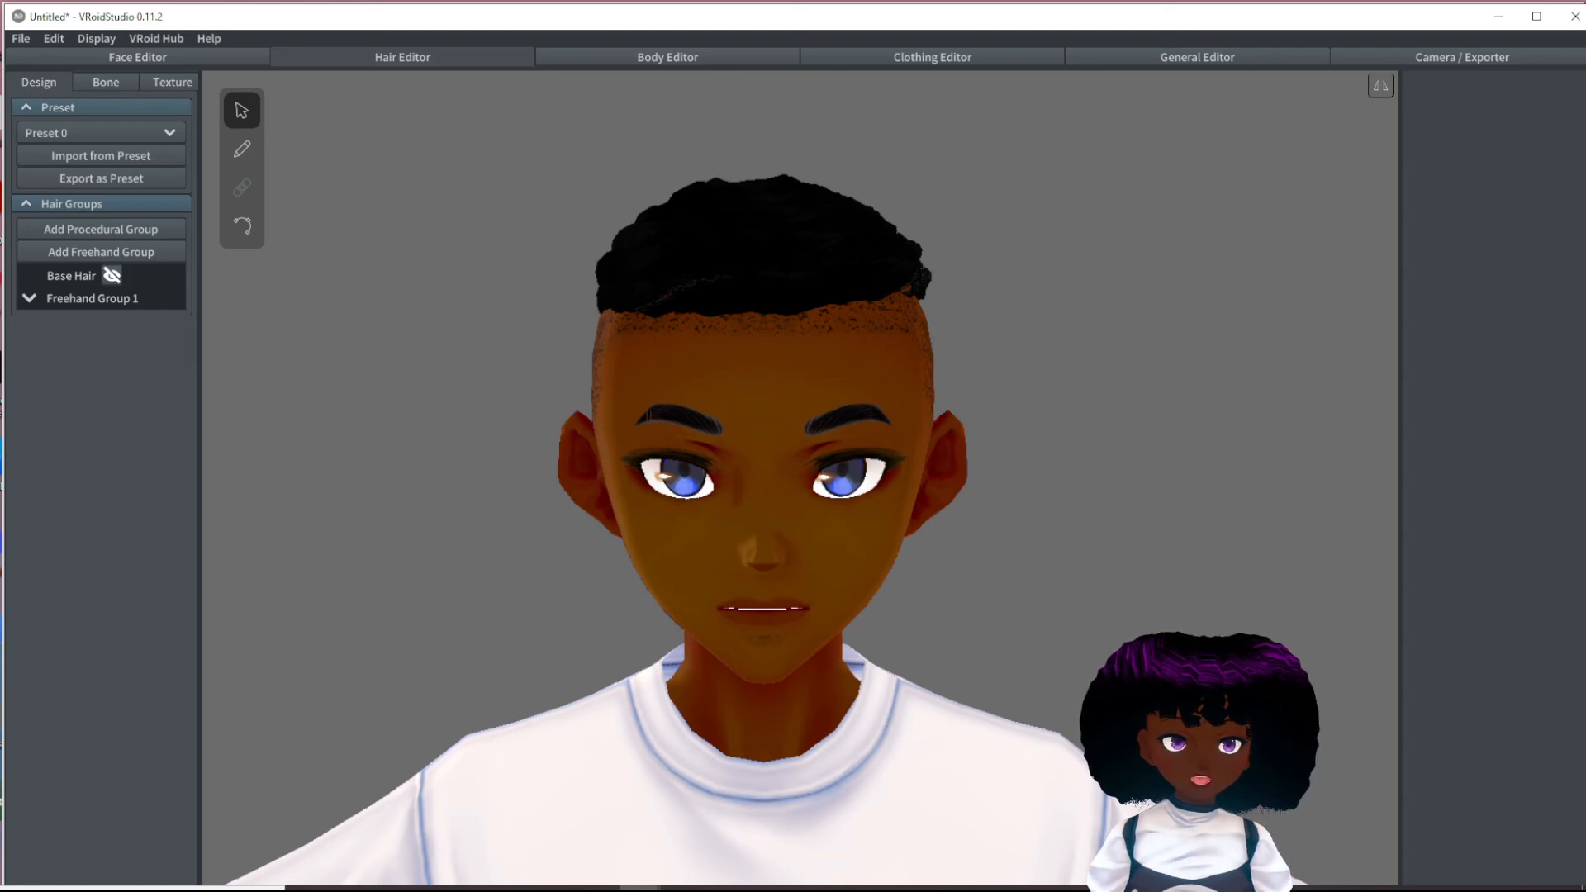
# - Examine the hairstyle on the character's whole figure from the front and at an angle
pyautogui.scroll(-3, 1029, 800)
pyautogui.moveTo(1062, 805); pyautogui.dragTo(1052, 587, button='middle')
pyautogui.scroll(-1, 1066, 616)
pyautogui.scroll(-3, 1068, 649)
pyautogui.moveTo(1067, 649); pyautogui.dragTo(833, 652, button='right')
pyautogui.moveTo(930, 656); pyautogui.dragTo(941, 723, button='middle')
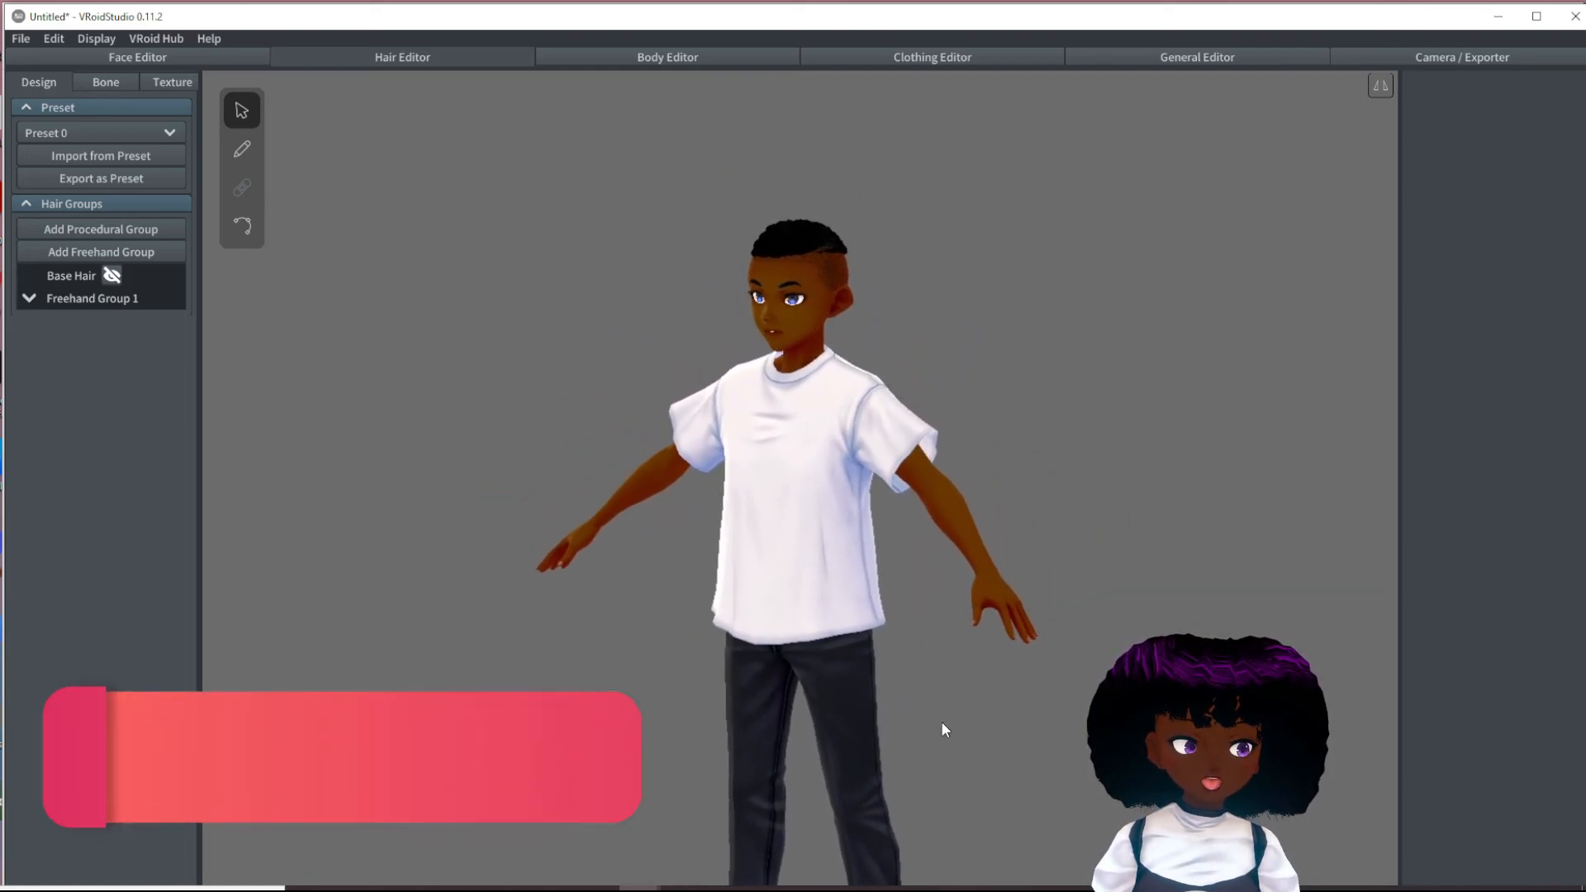
pyautogui.moveTo(928, 715); pyautogui.dragTo(959, 711, button='right')
# - Examine the character's head and upper body more closely, checking the short hair from slightly different front angles
pyautogui.scroll(5, 887, 565)
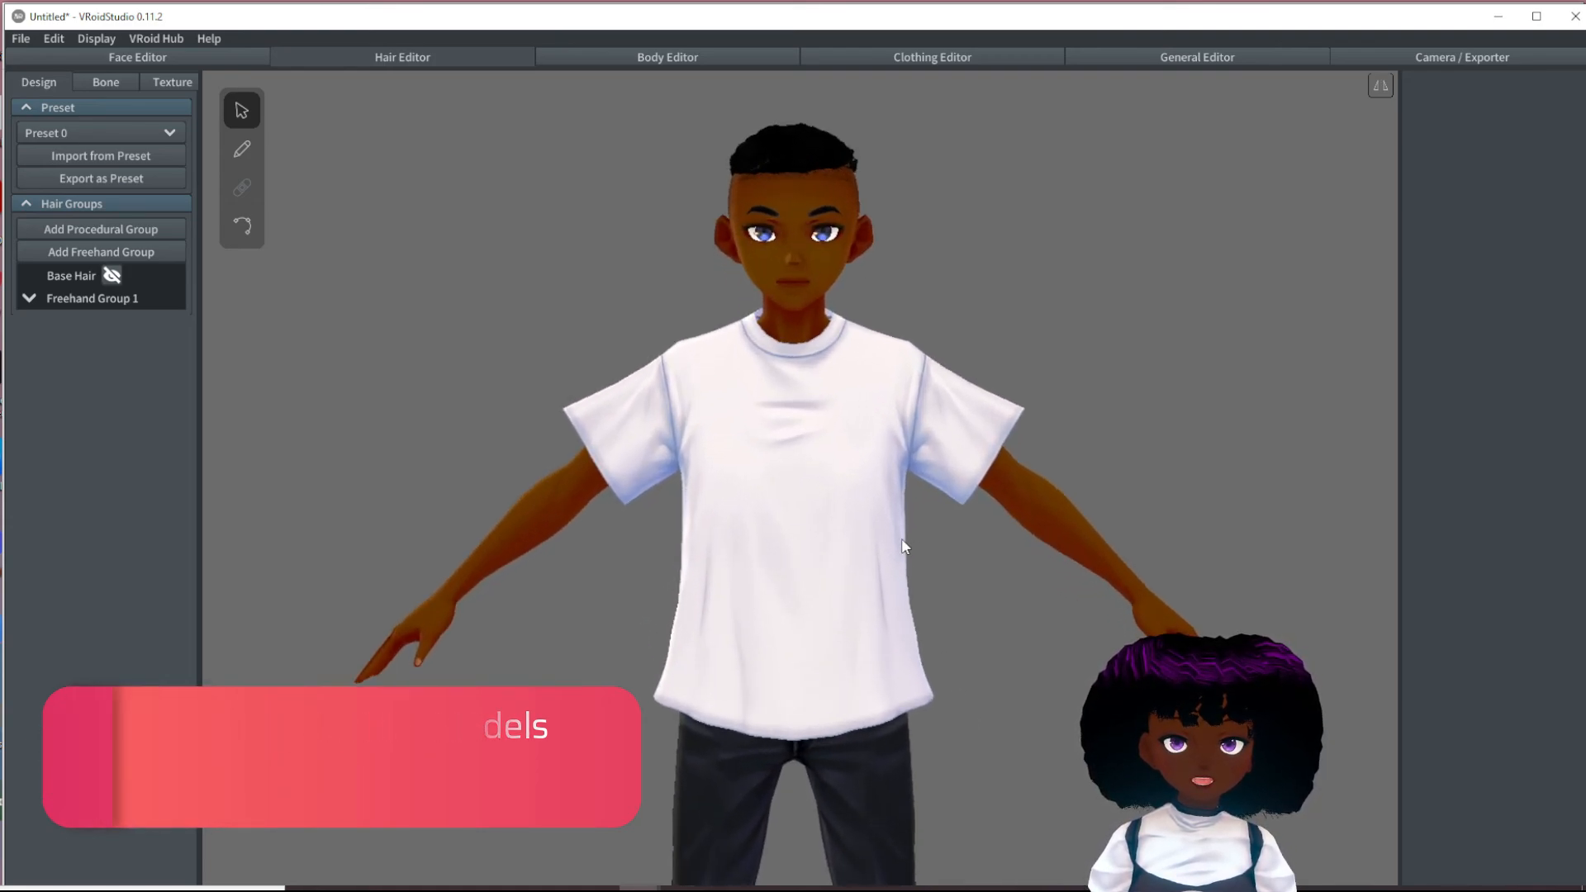
pyautogui.moveTo(911, 544); pyautogui.dragTo(972, 777, button='middle')
pyautogui.moveTo(881, 404); pyautogui.dragTo(683, 485, button='right')
pyautogui.moveTo(934, 538)
pyautogui.mouseDown(button='right')
pyautogui.moveTo(909, 525)
pyautogui.moveTo(939, 540)
pyautogui.mouseUp(button='right')
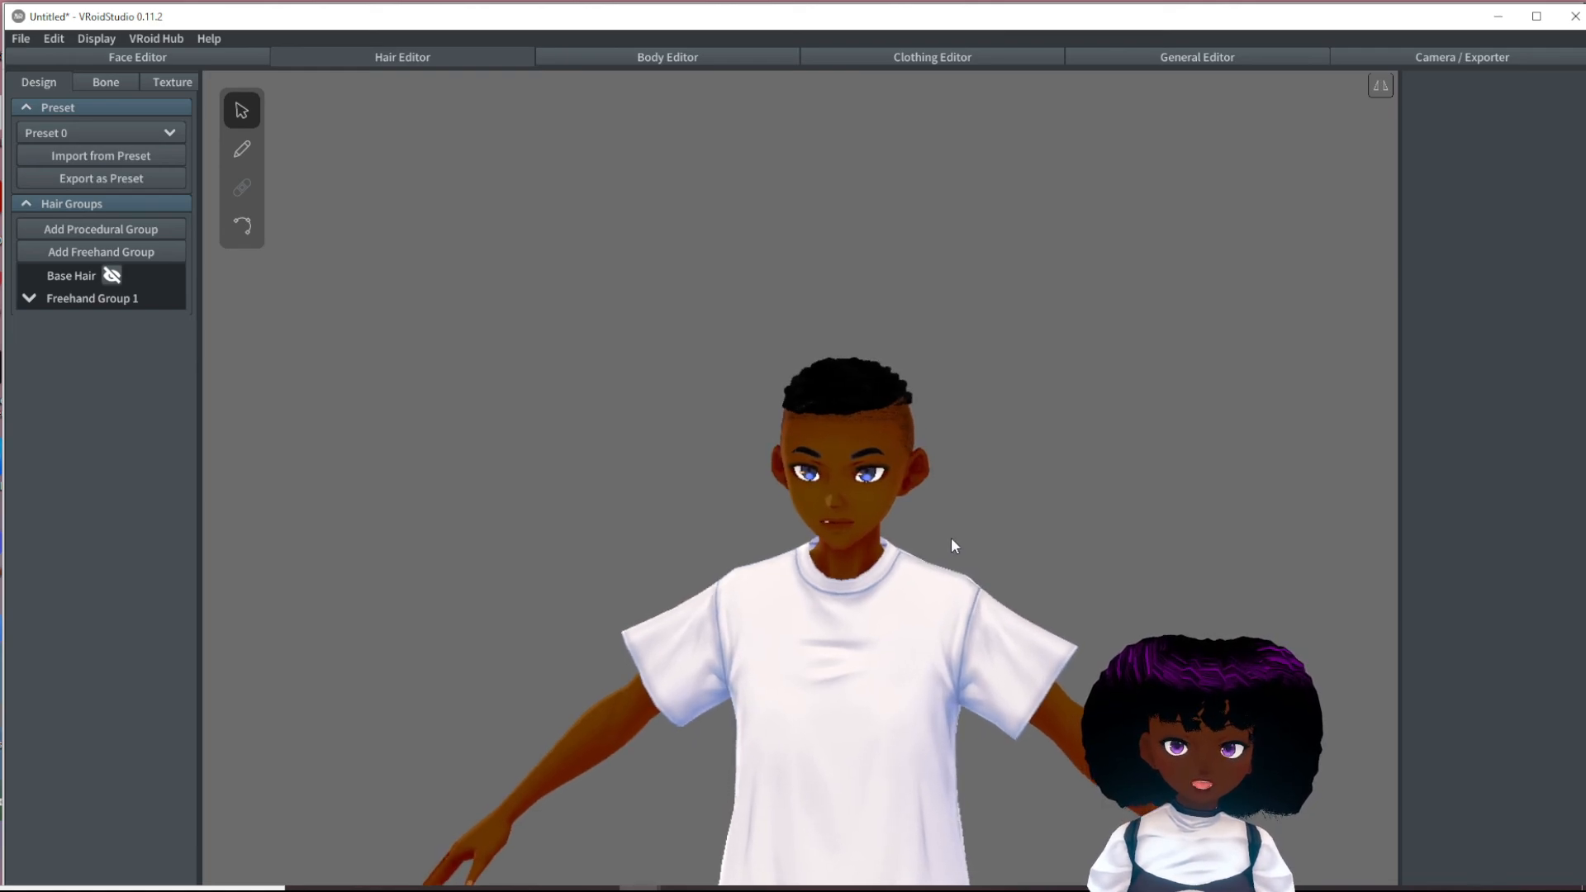
pyautogui.scroll(2, 960, 535)
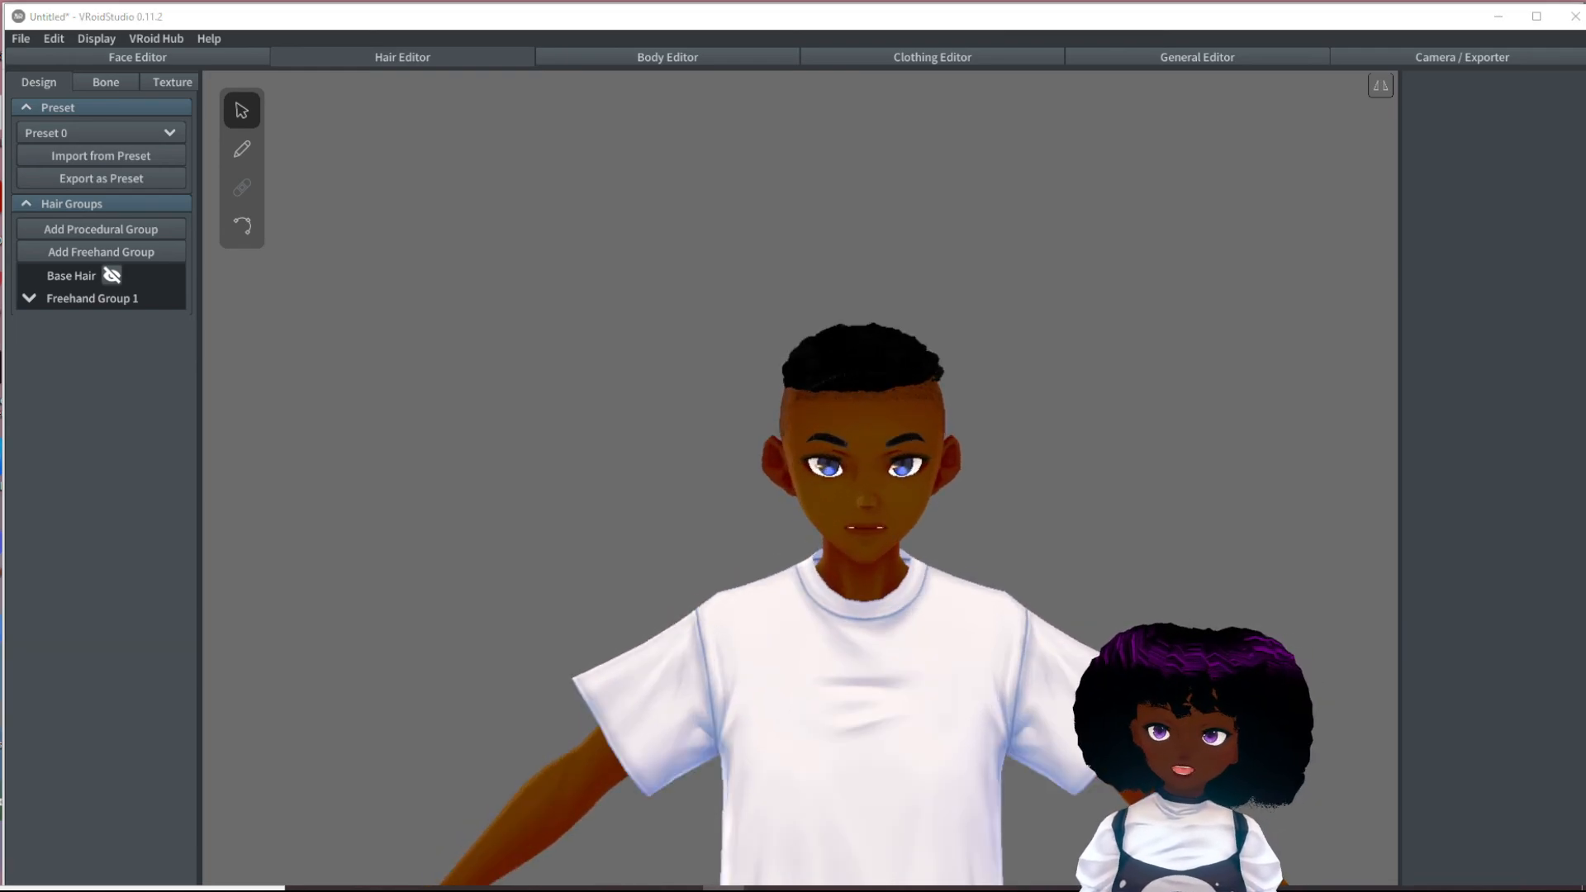